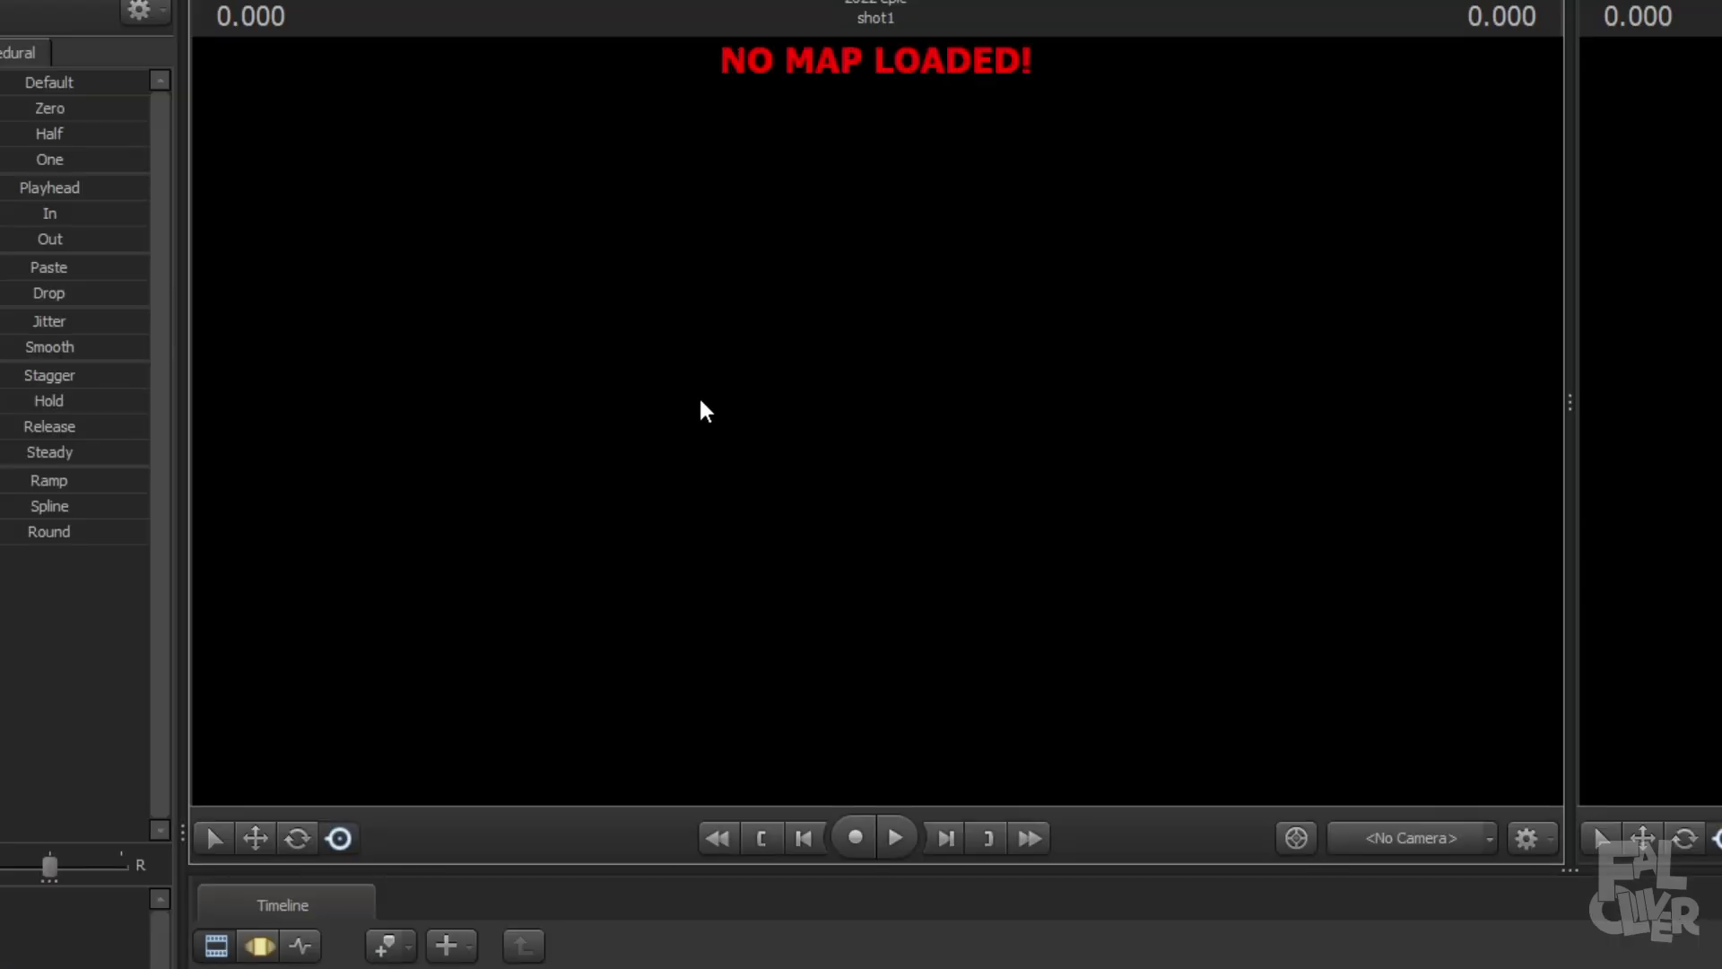
Step: Load the stage.bsp map into the session and switch the timeline to the Motion Editor
right_click(693, 393)
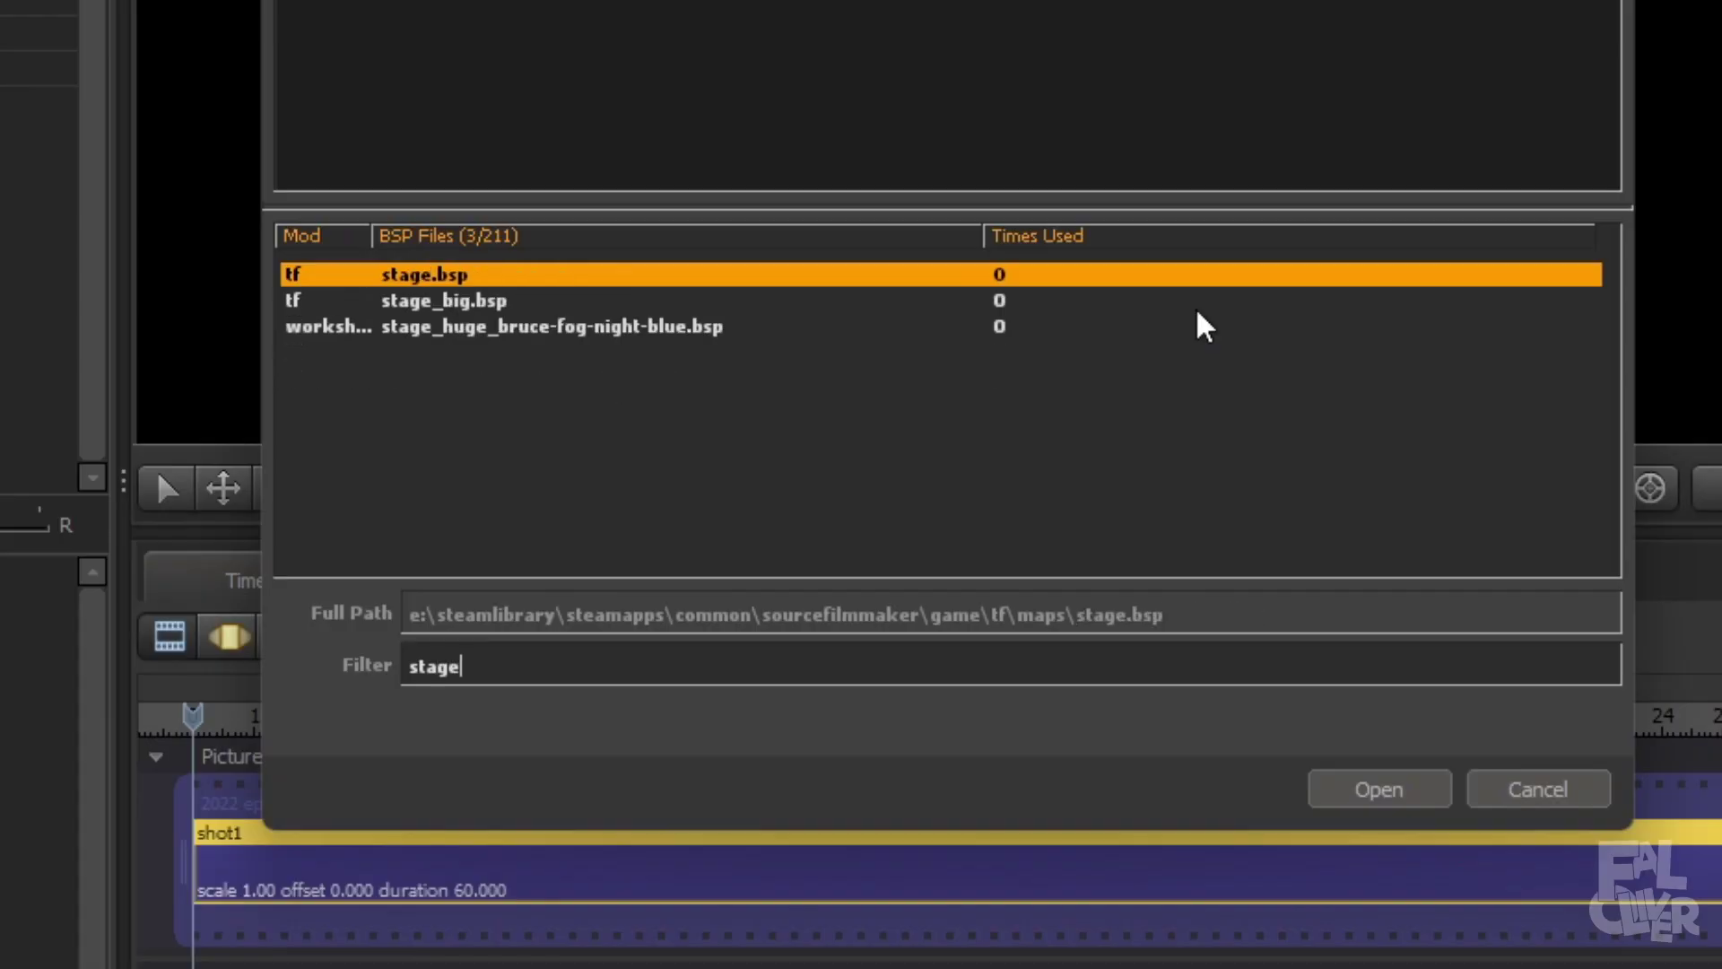
key("Return")
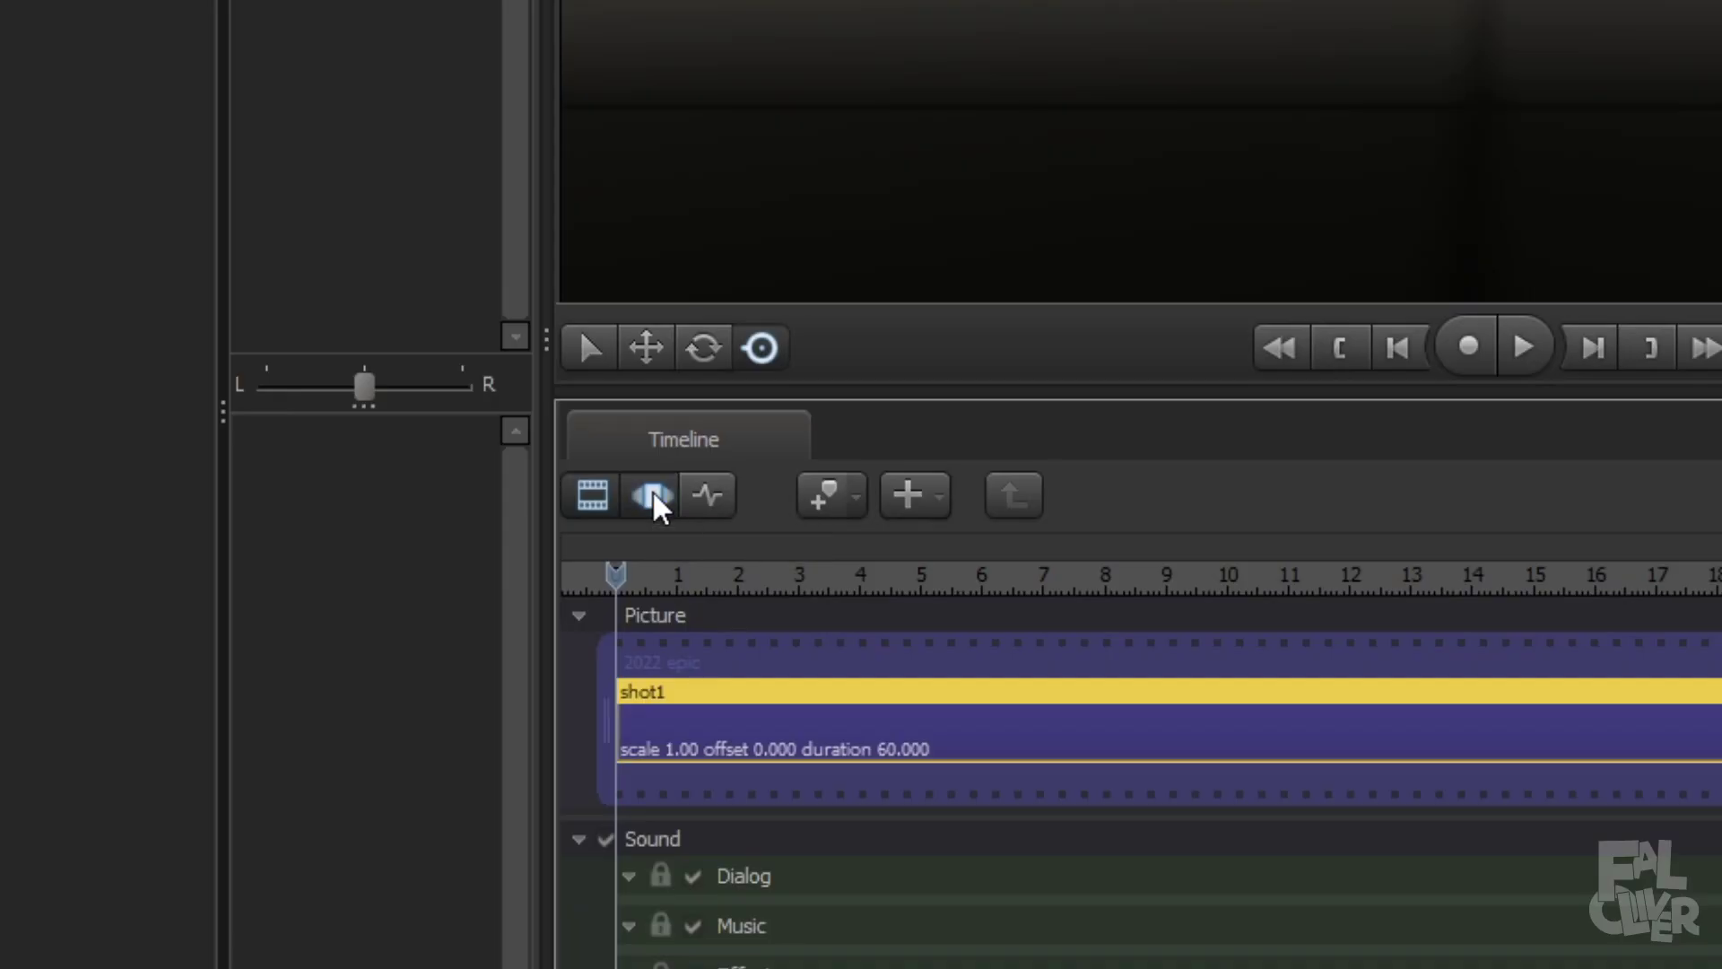
left_click(229, 636)
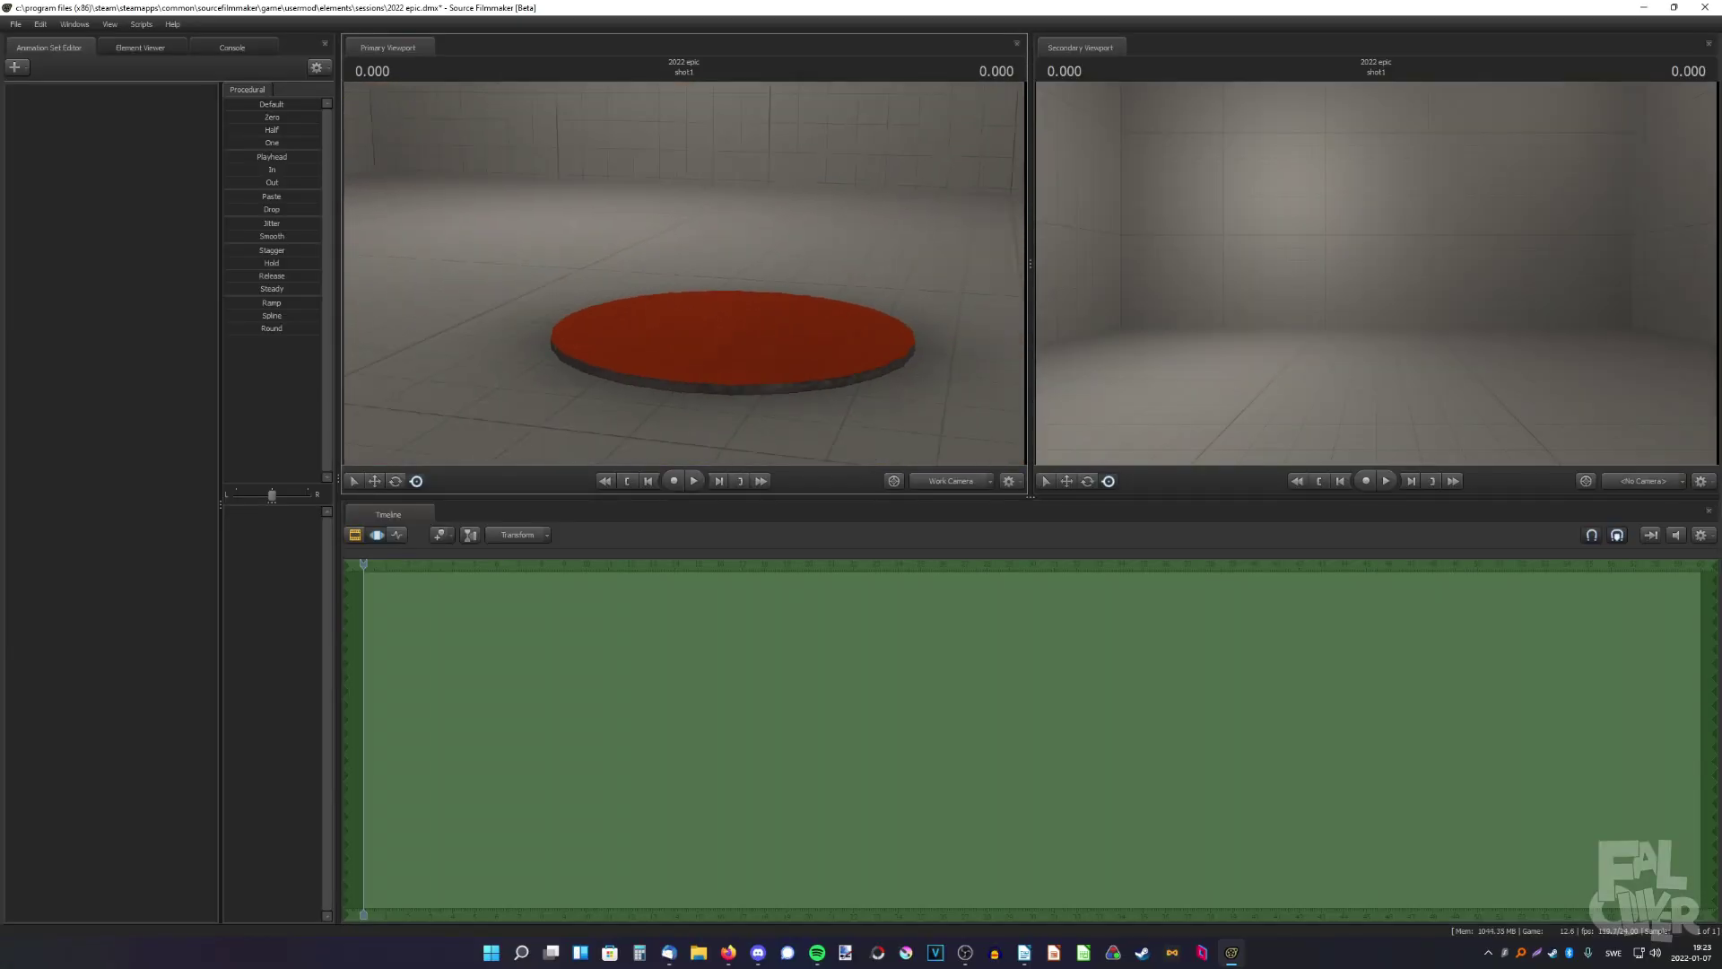
Step: Create an animation set for a new camera and show that camera in the secondary viewport
right_click(95, 147)
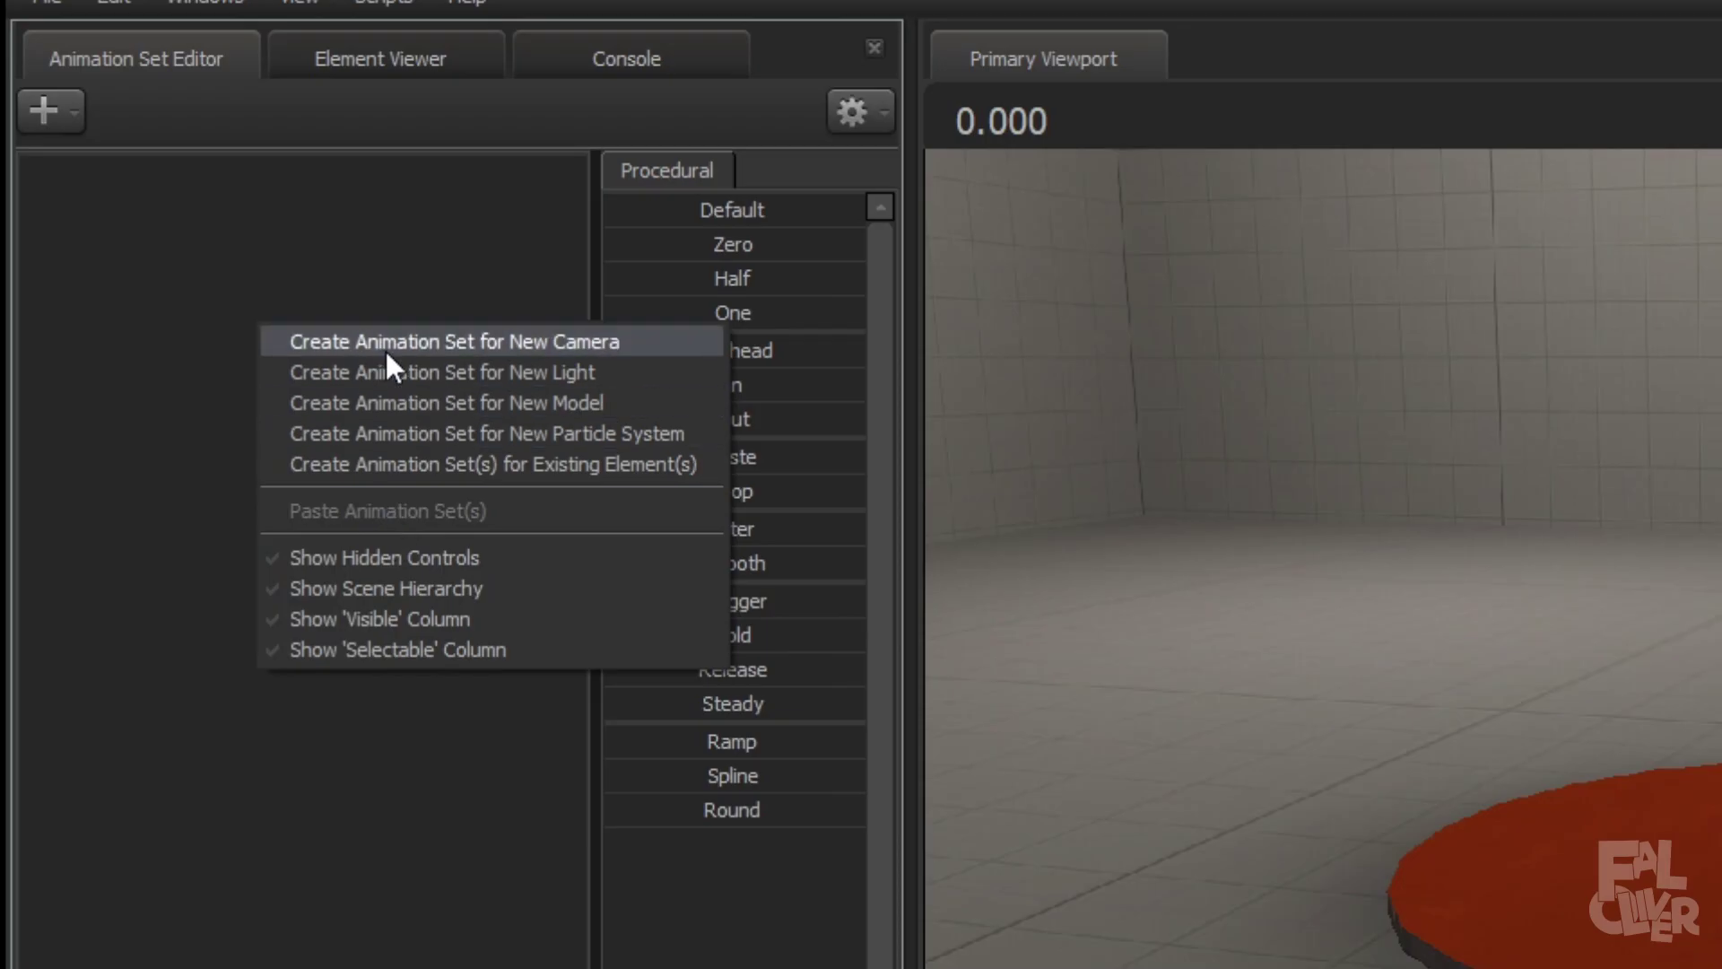
left_click(386, 351)
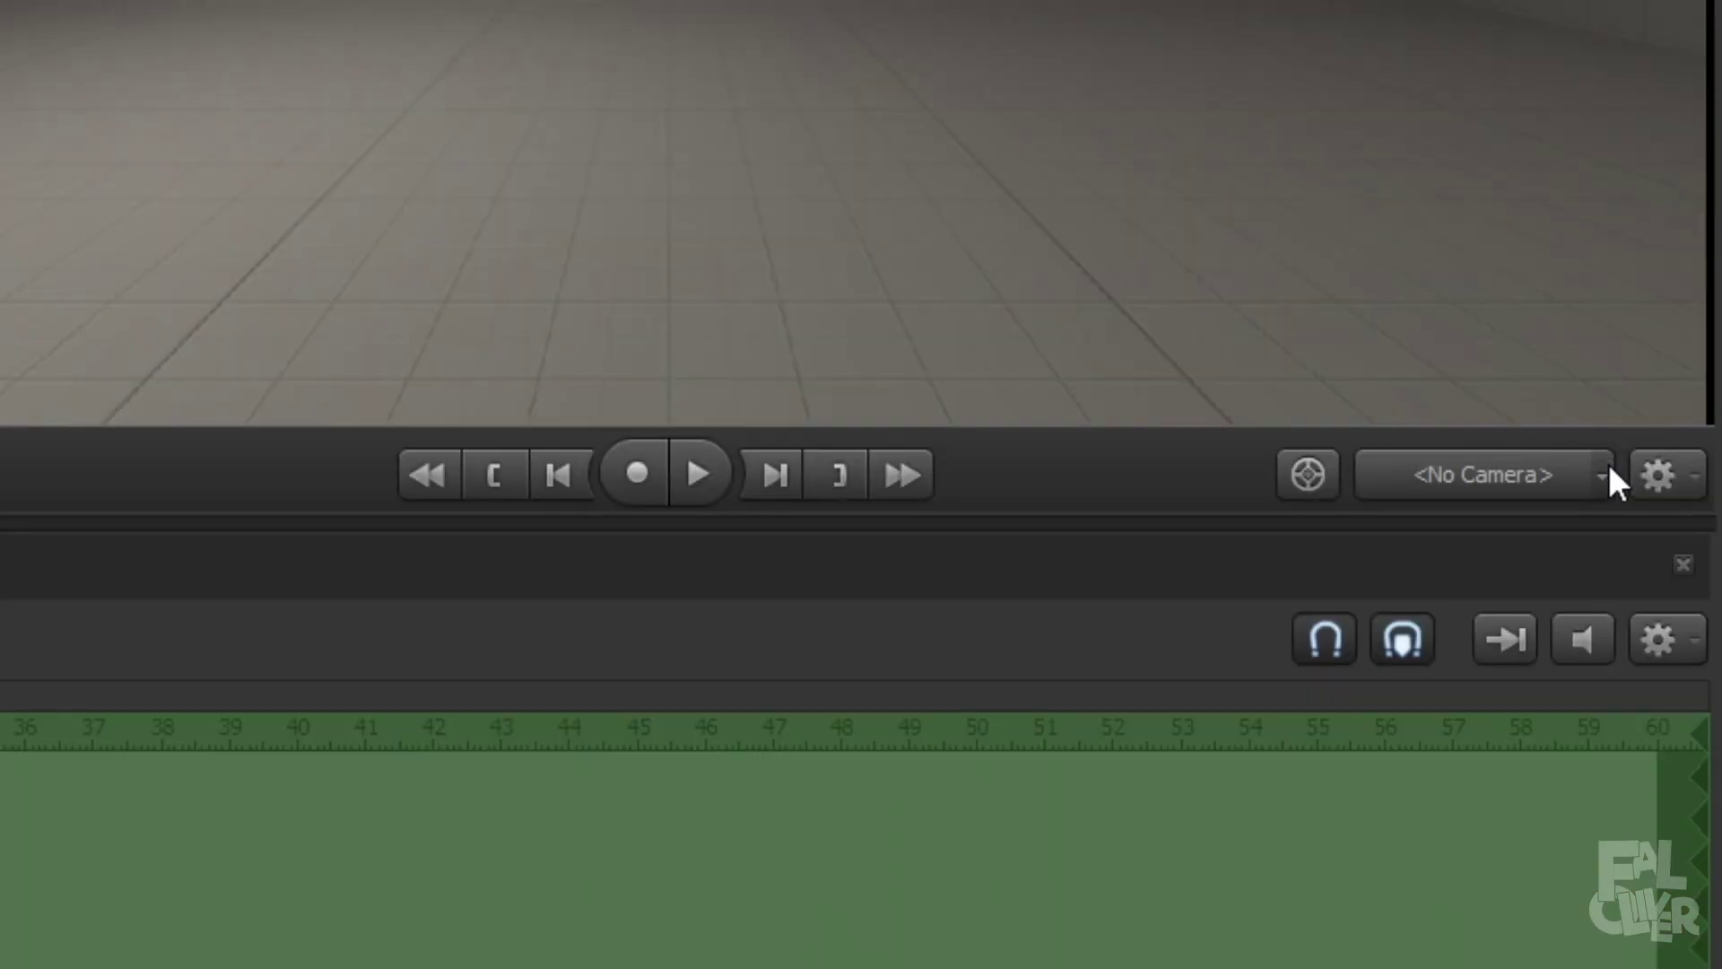
left_click(1683, 481)
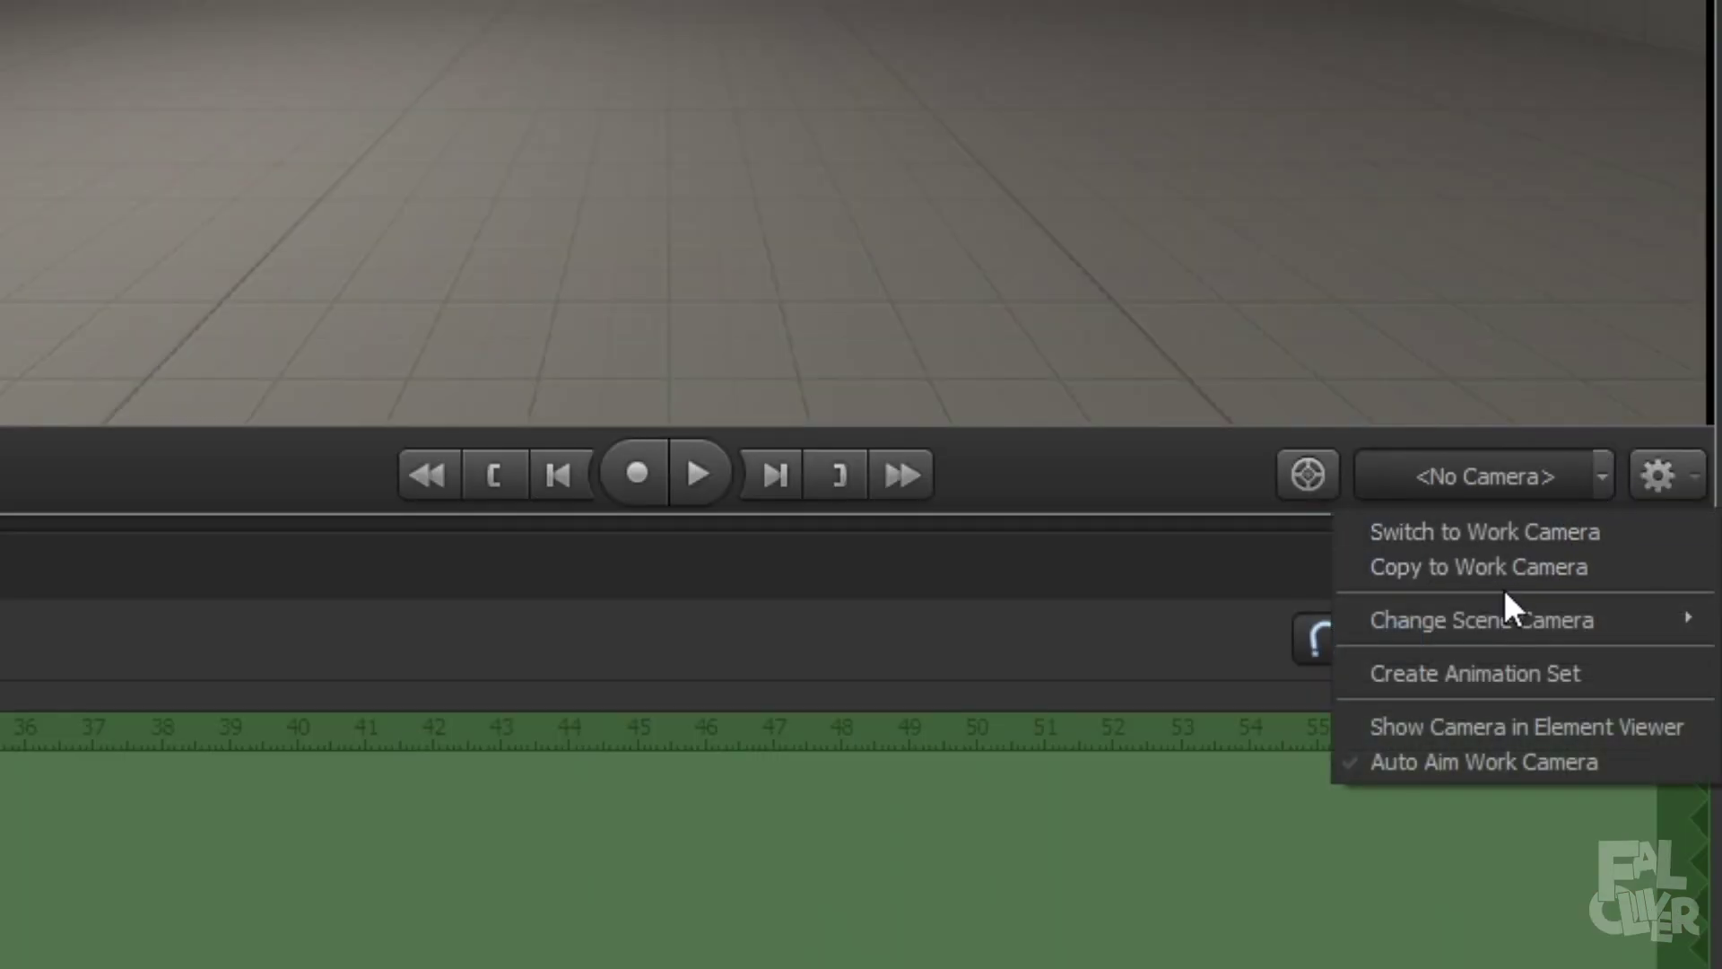
mouse_move(1649, 530)
left_click(1220, 675)
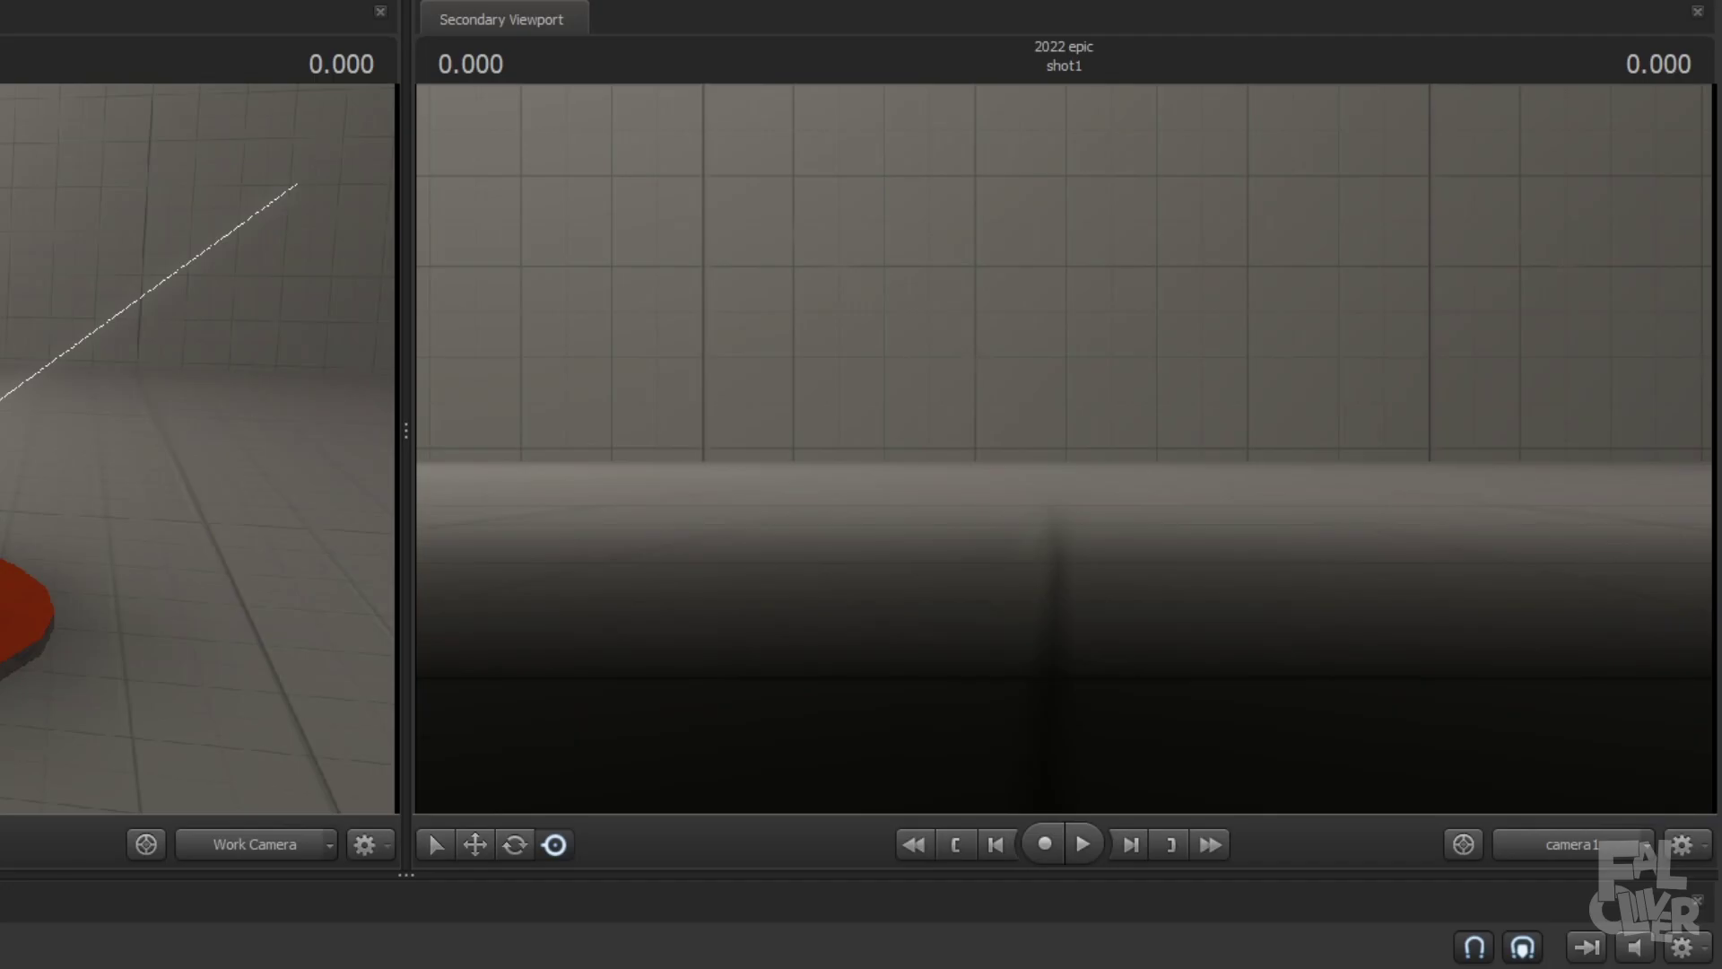
Step: Fly camera1 back and tilt it down to frame the red platform from a distance
left_click_drag(1377, 274, 1363, 336)
key("s")
left_click_drag(1064, 449, 1063, 391)
key("s")
key("w")
mouse_move(905, 454)
left_mouse_down()
mouse_move(825, 435)
mouse_move(897, 435)
left_mouse_up()
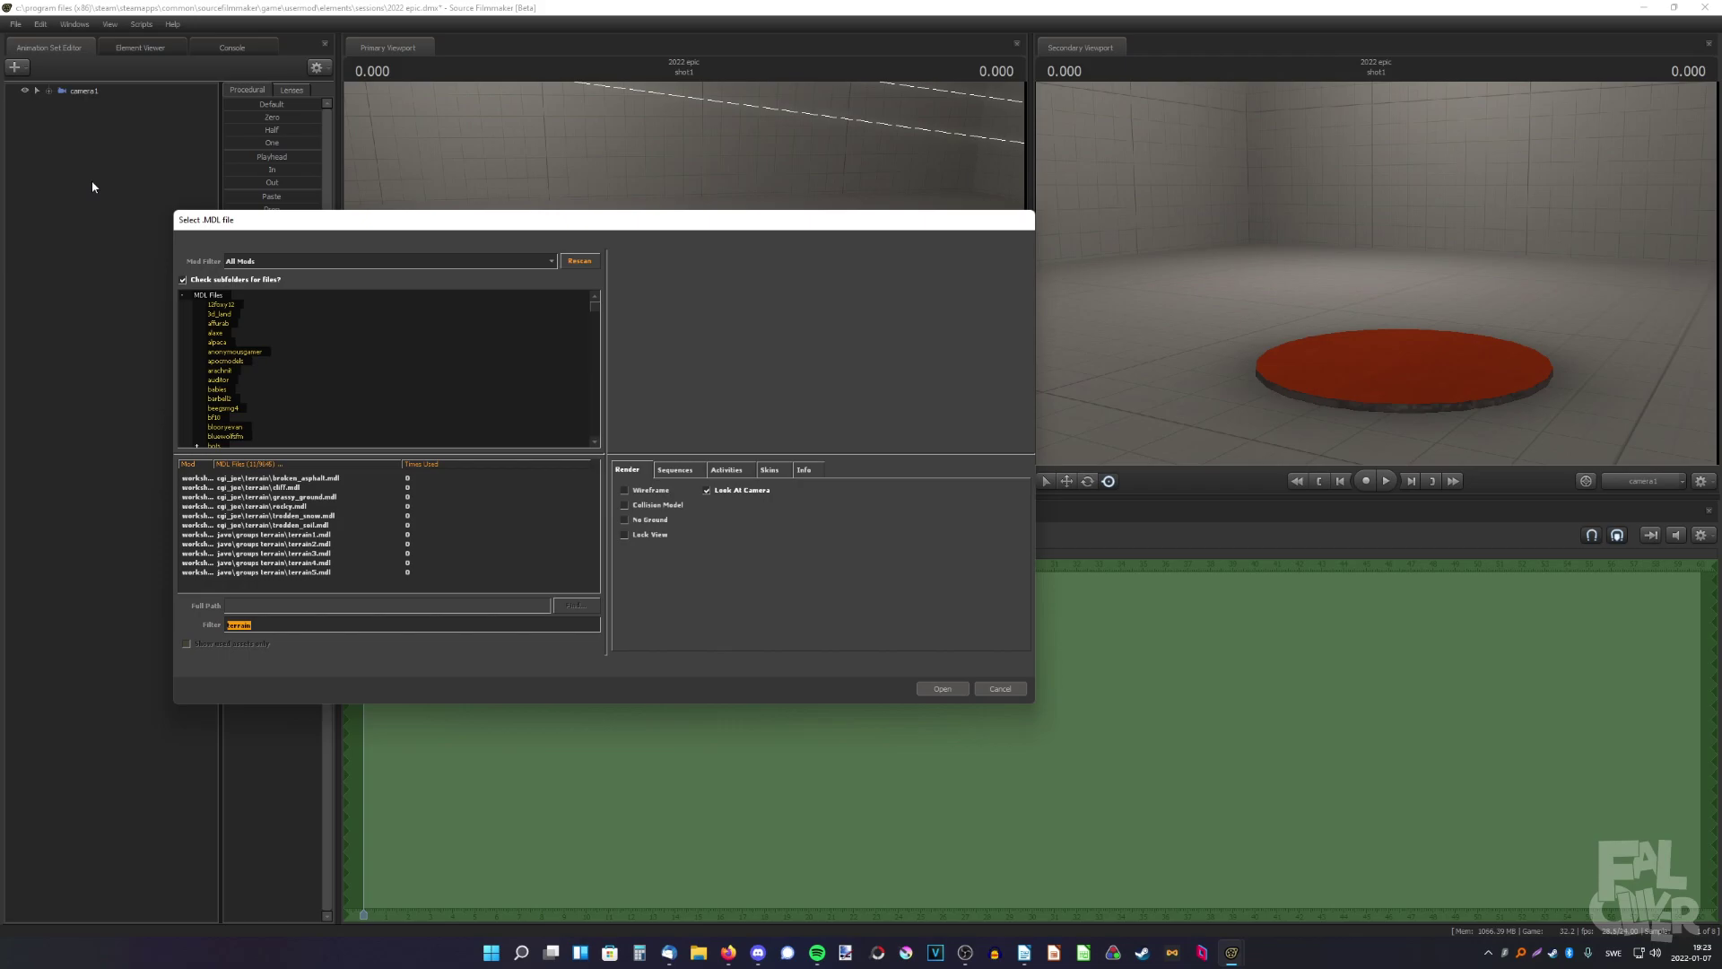
Step: Filter the models for "inkling" and add the inkling_girl_blueeyes model to the scene
type("inkling")
key("Return")
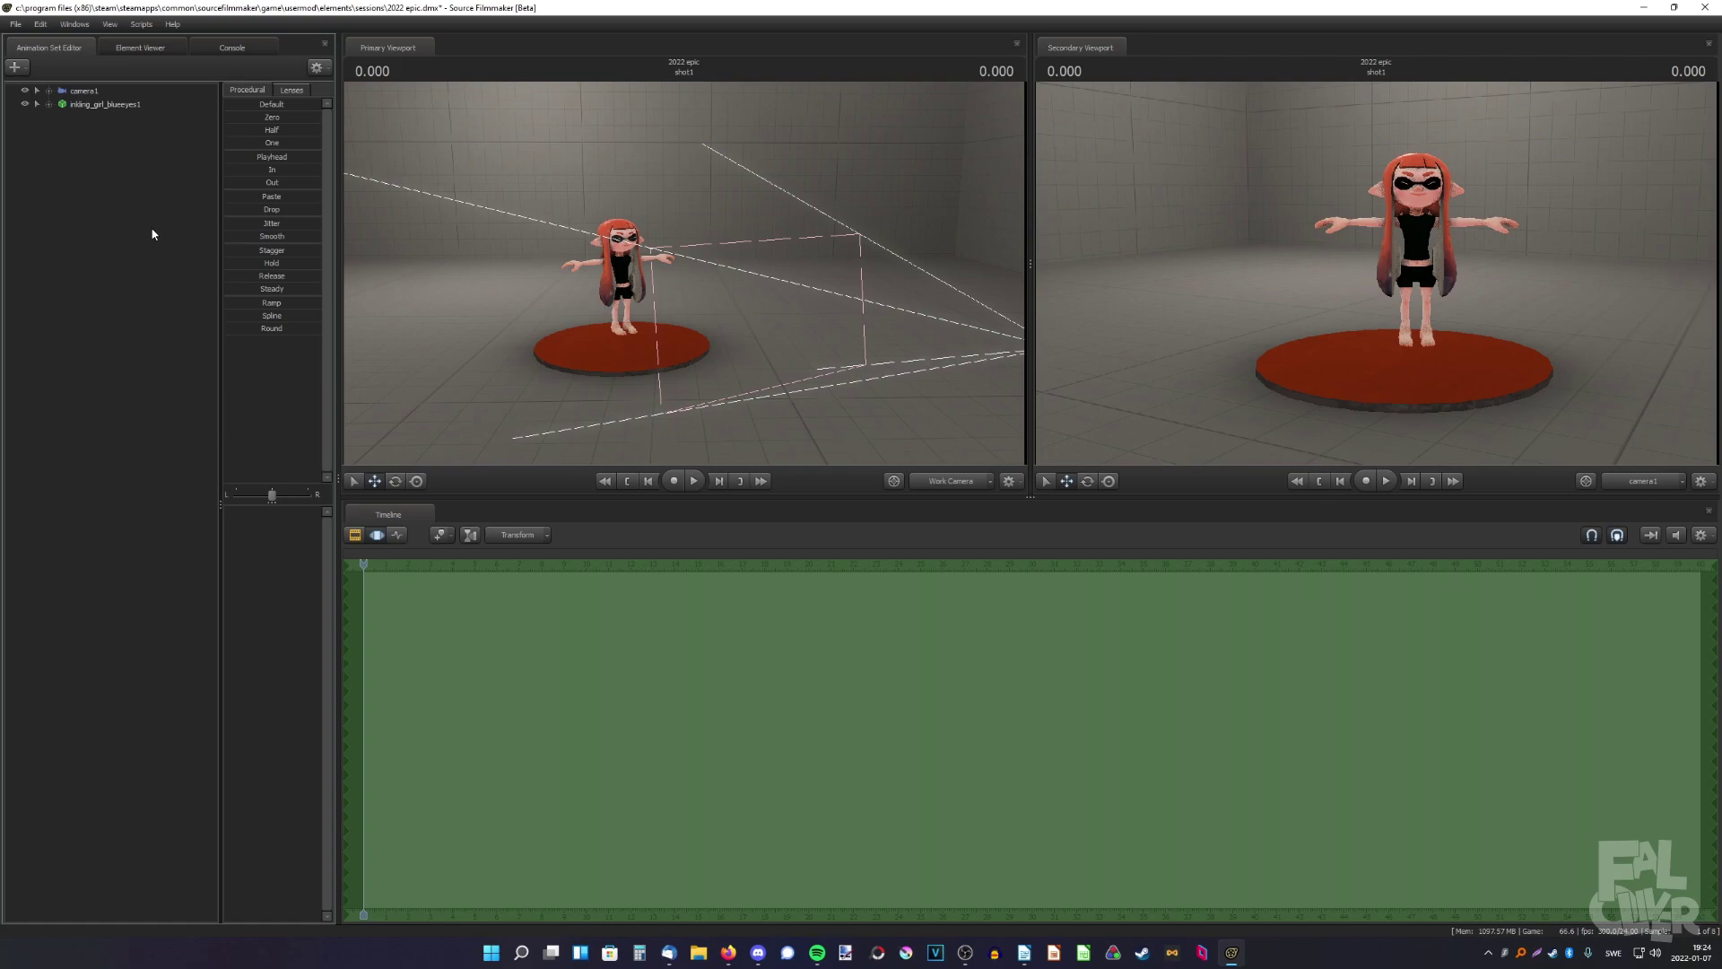
Step: Select camera1 and move it closer to the character, keeping the full body in frame
left_click(125, 91)
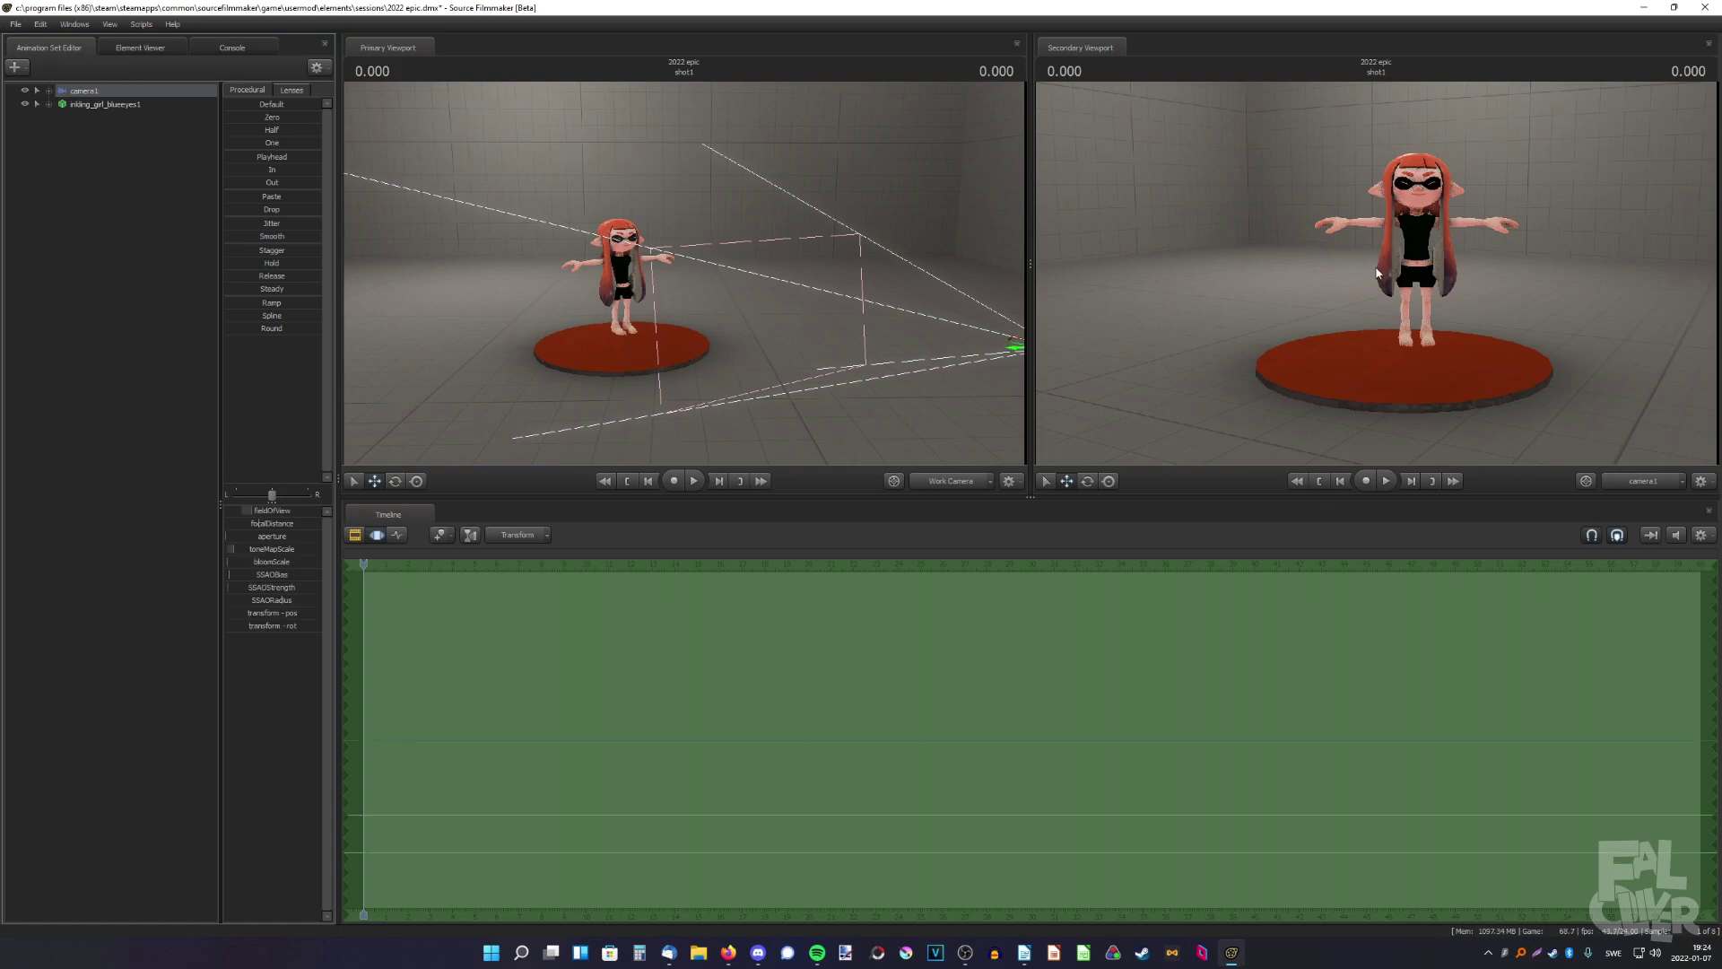
left_click_drag(1378, 274, 1361, 333)
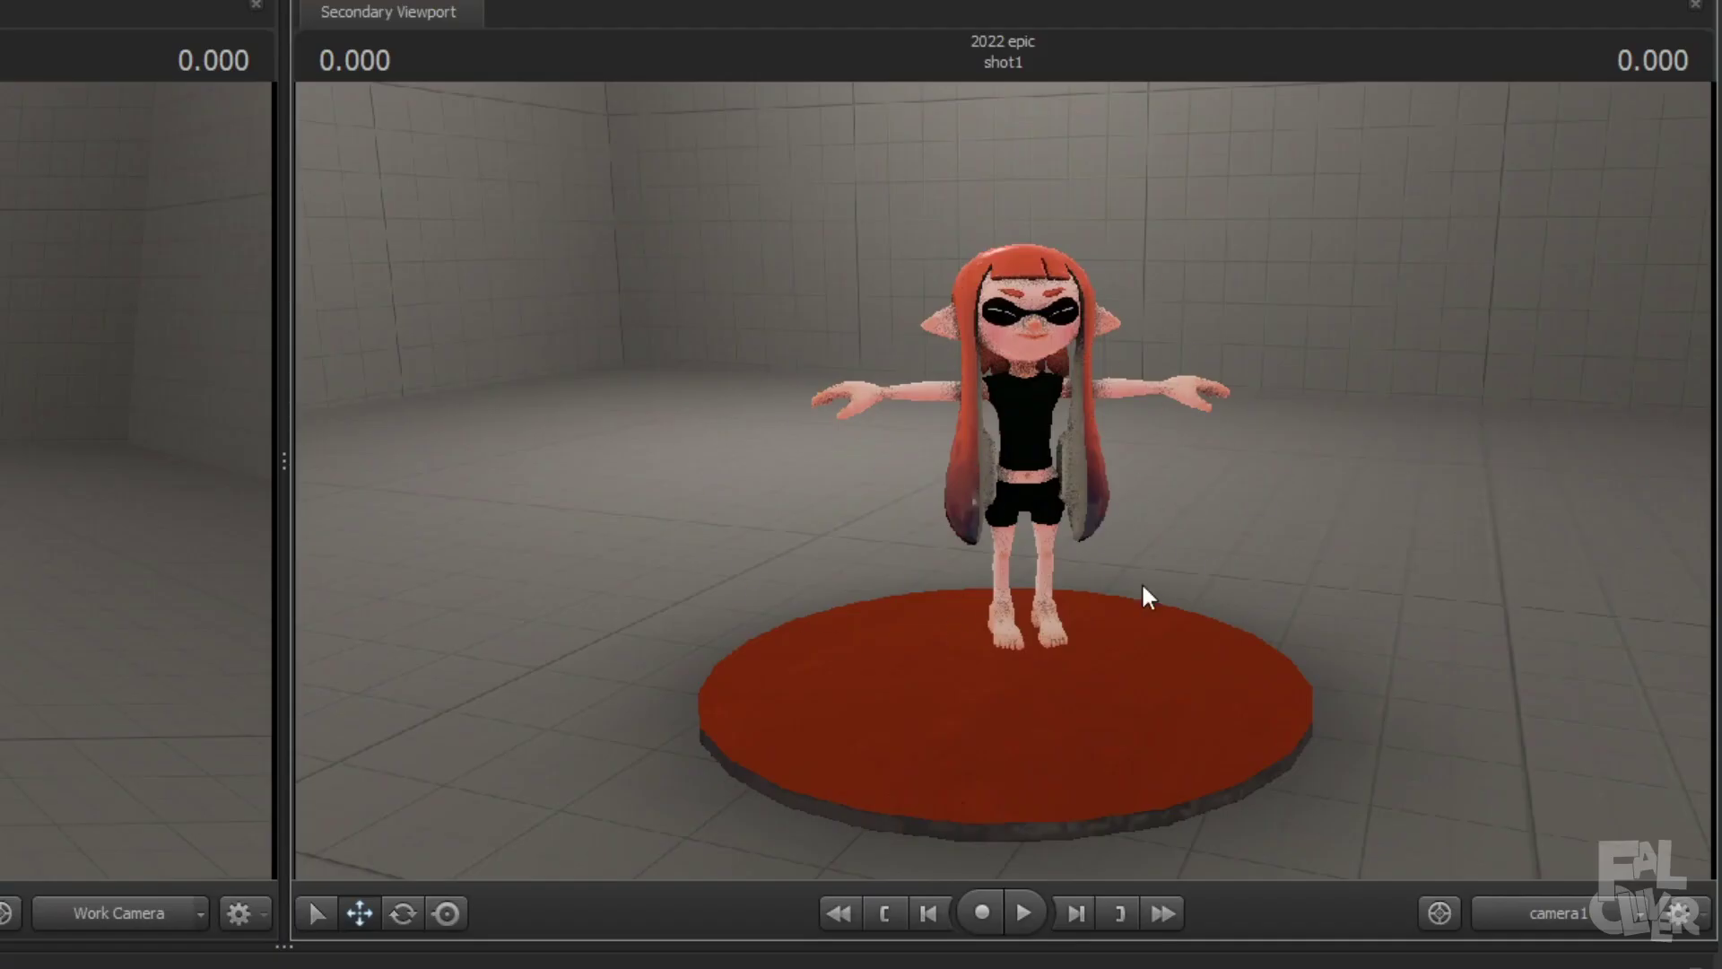
left_click_drag(1055, 464, 1004, 487)
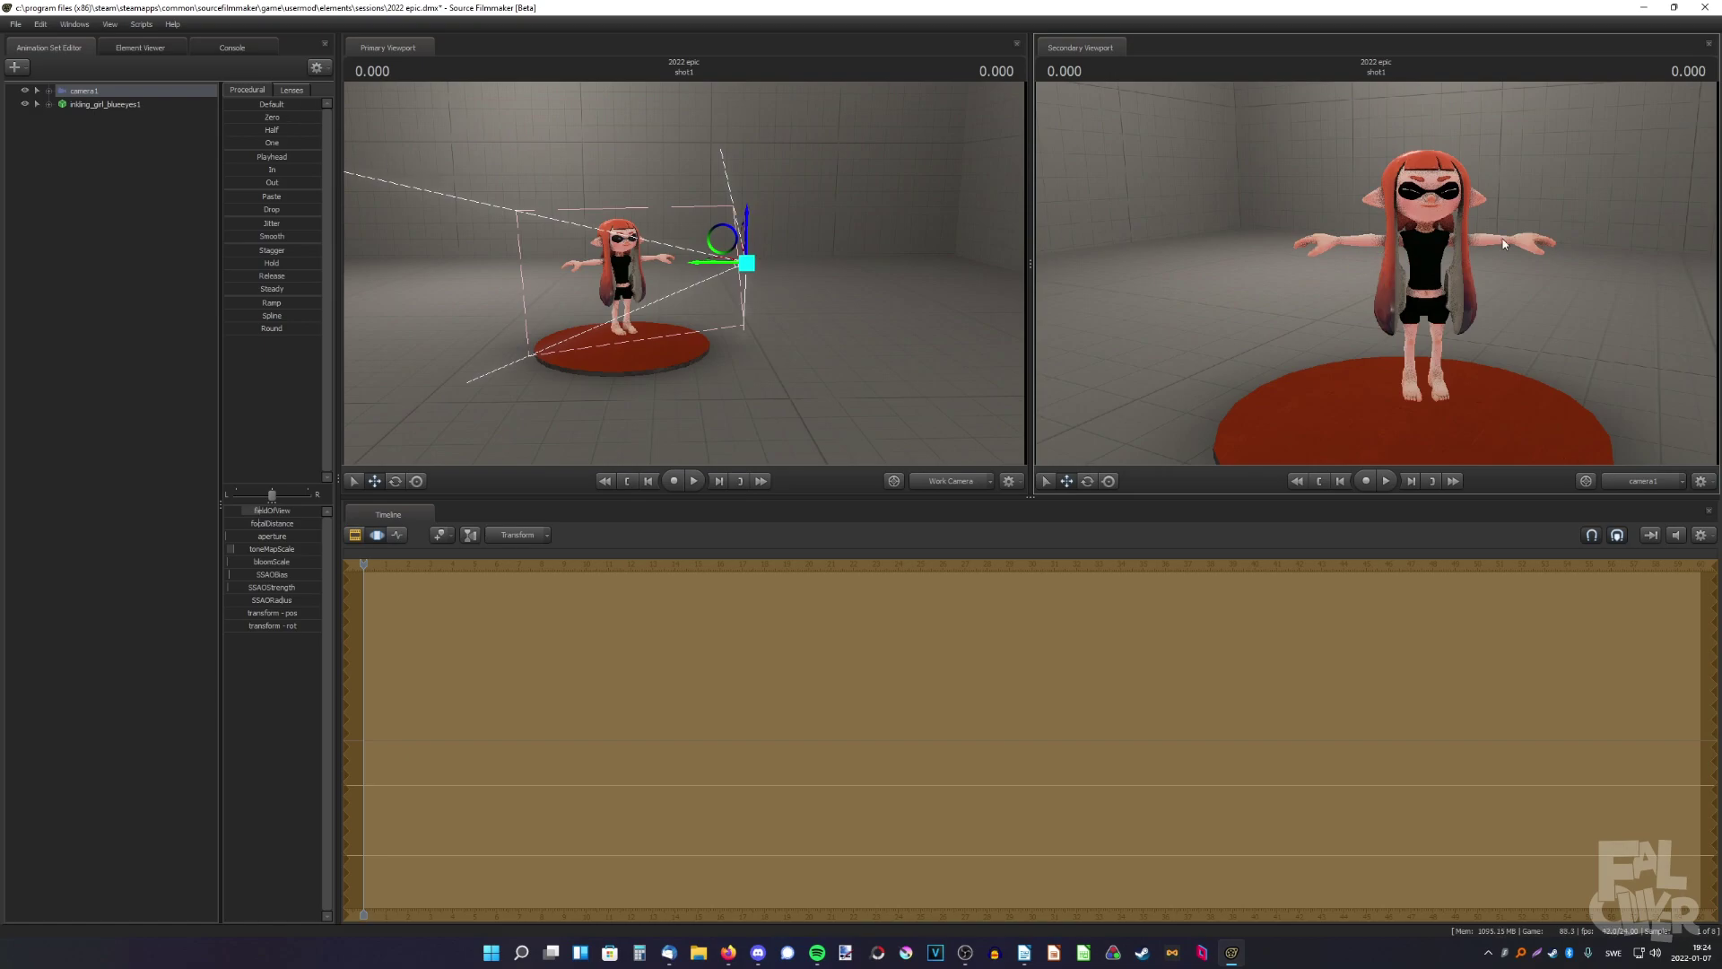
mouse_move(1215, 261)
left_mouse_down()
mouse_move(1233, 287)
mouse_move(1223, 261)
left_mouse_up()
Step: Try the 50, 35, 85 and 24 mm lens presets on camera1 and settle on 50 mm
left_click(290, 89)
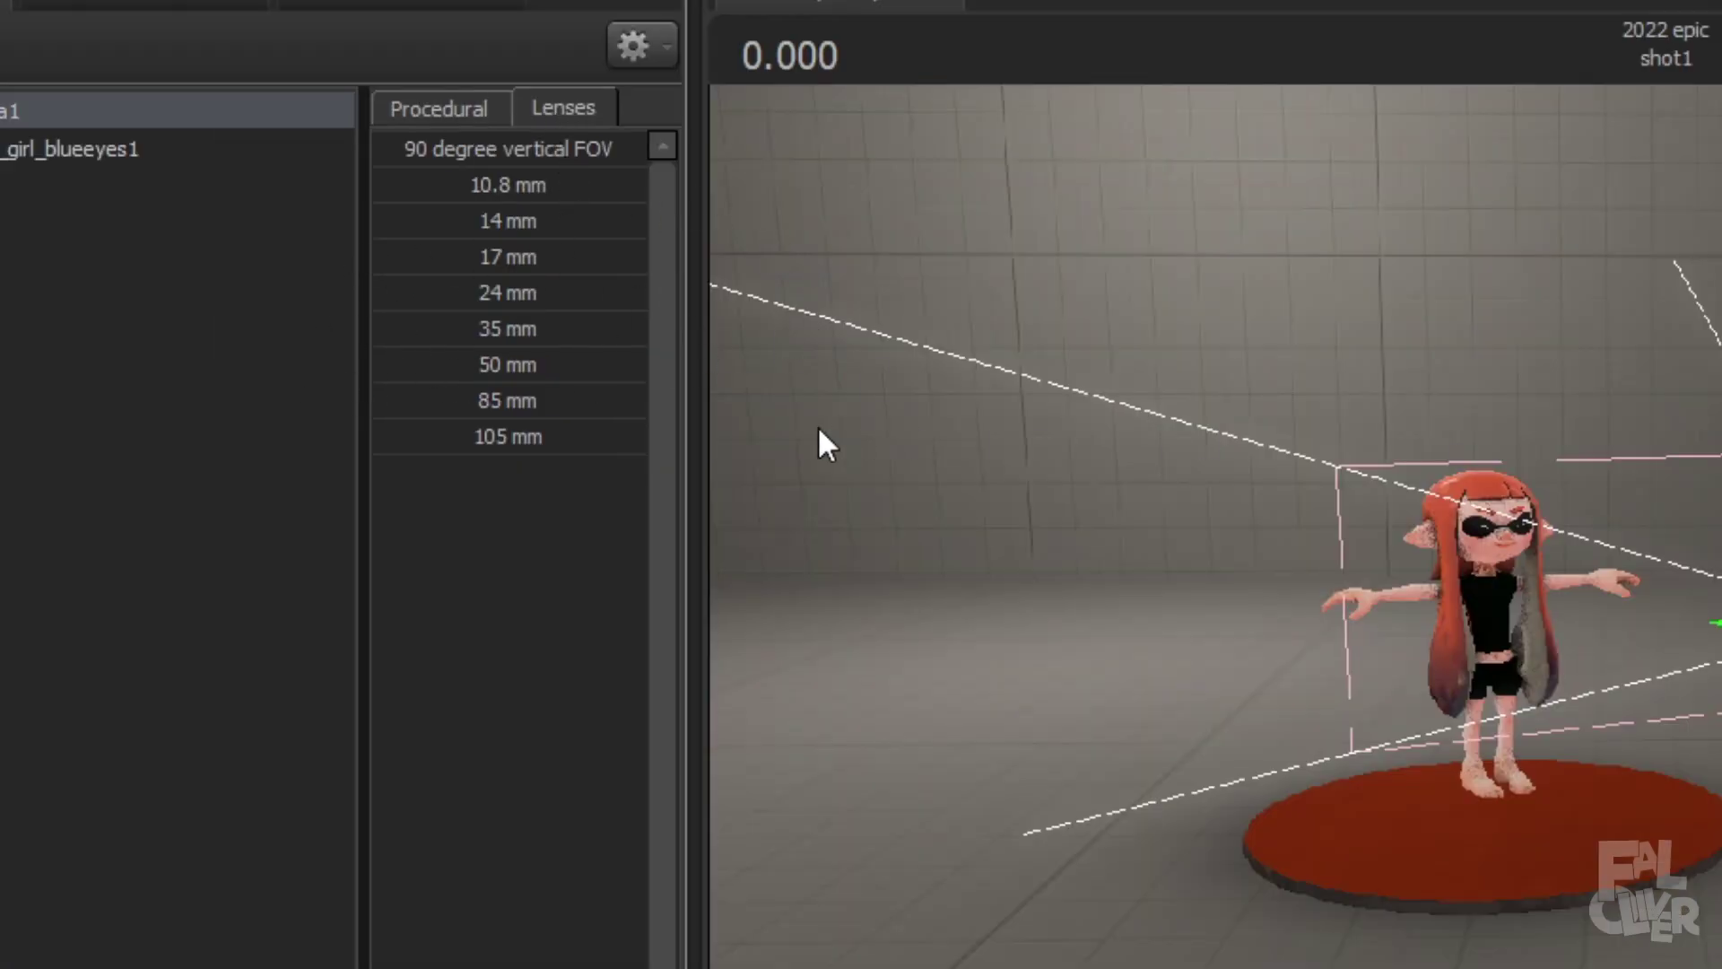
left_click_drag(454, 363, 1378, 350)
left_click_drag(448, 330, 1345, 341)
left_click_drag(455, 396, 1435, 394)
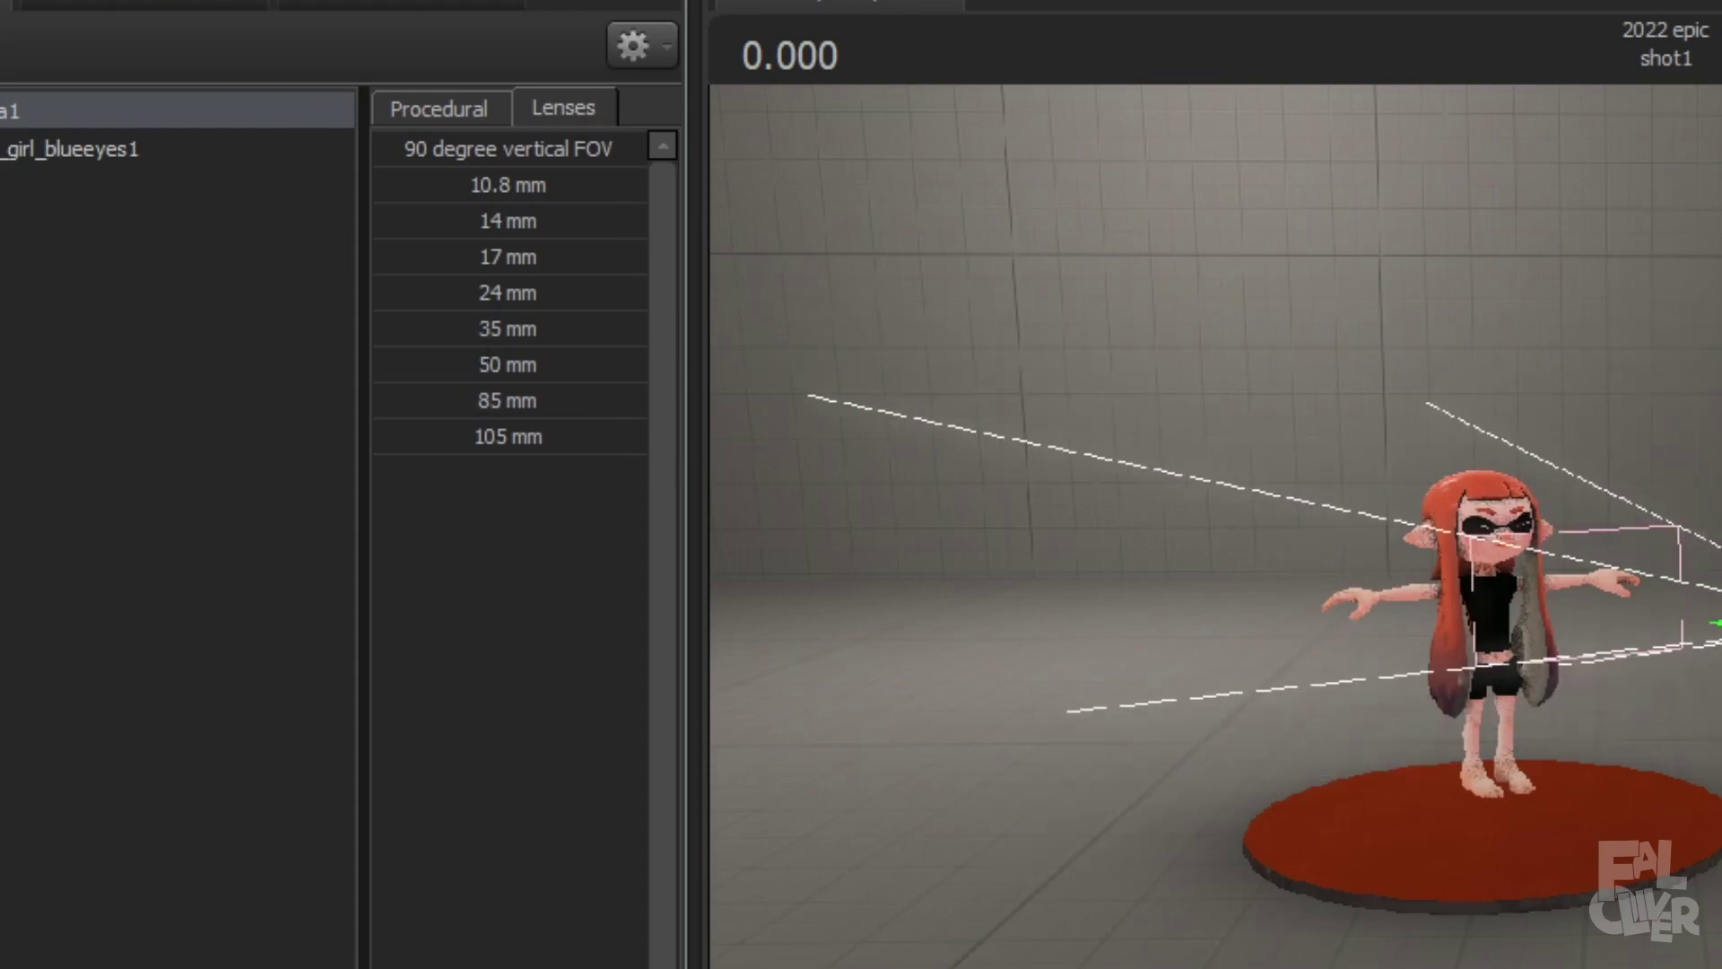
left_click_drag(422, 292, 1499, 370)
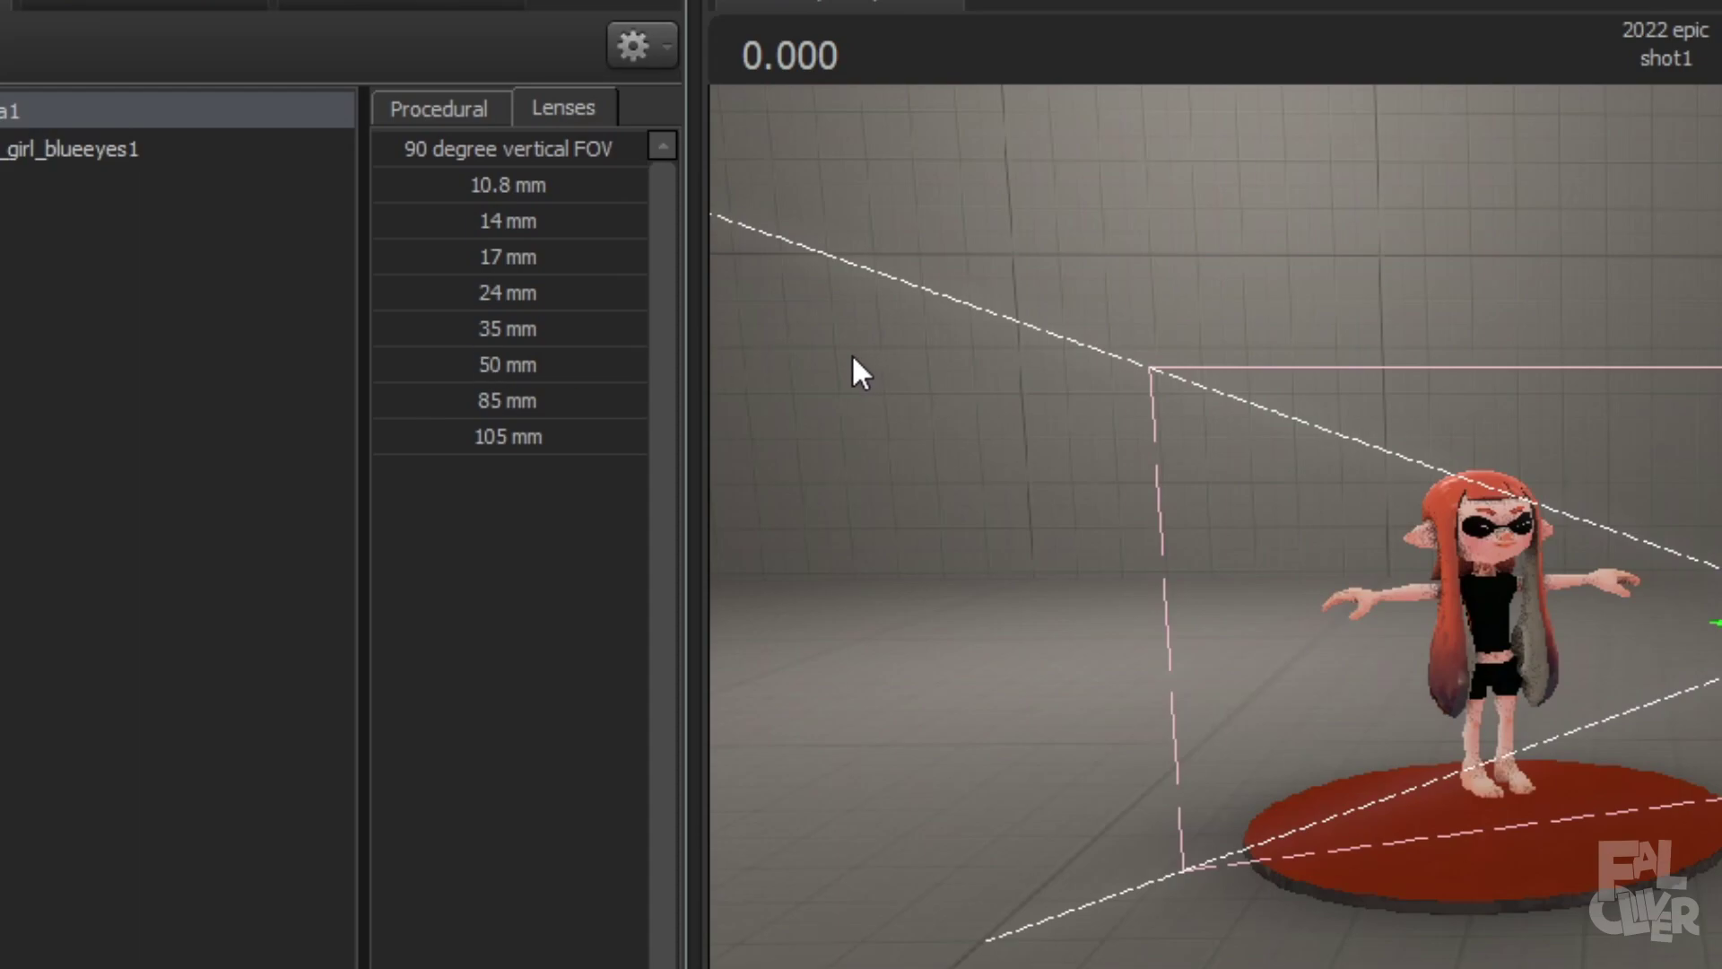
left_click(444, 366)
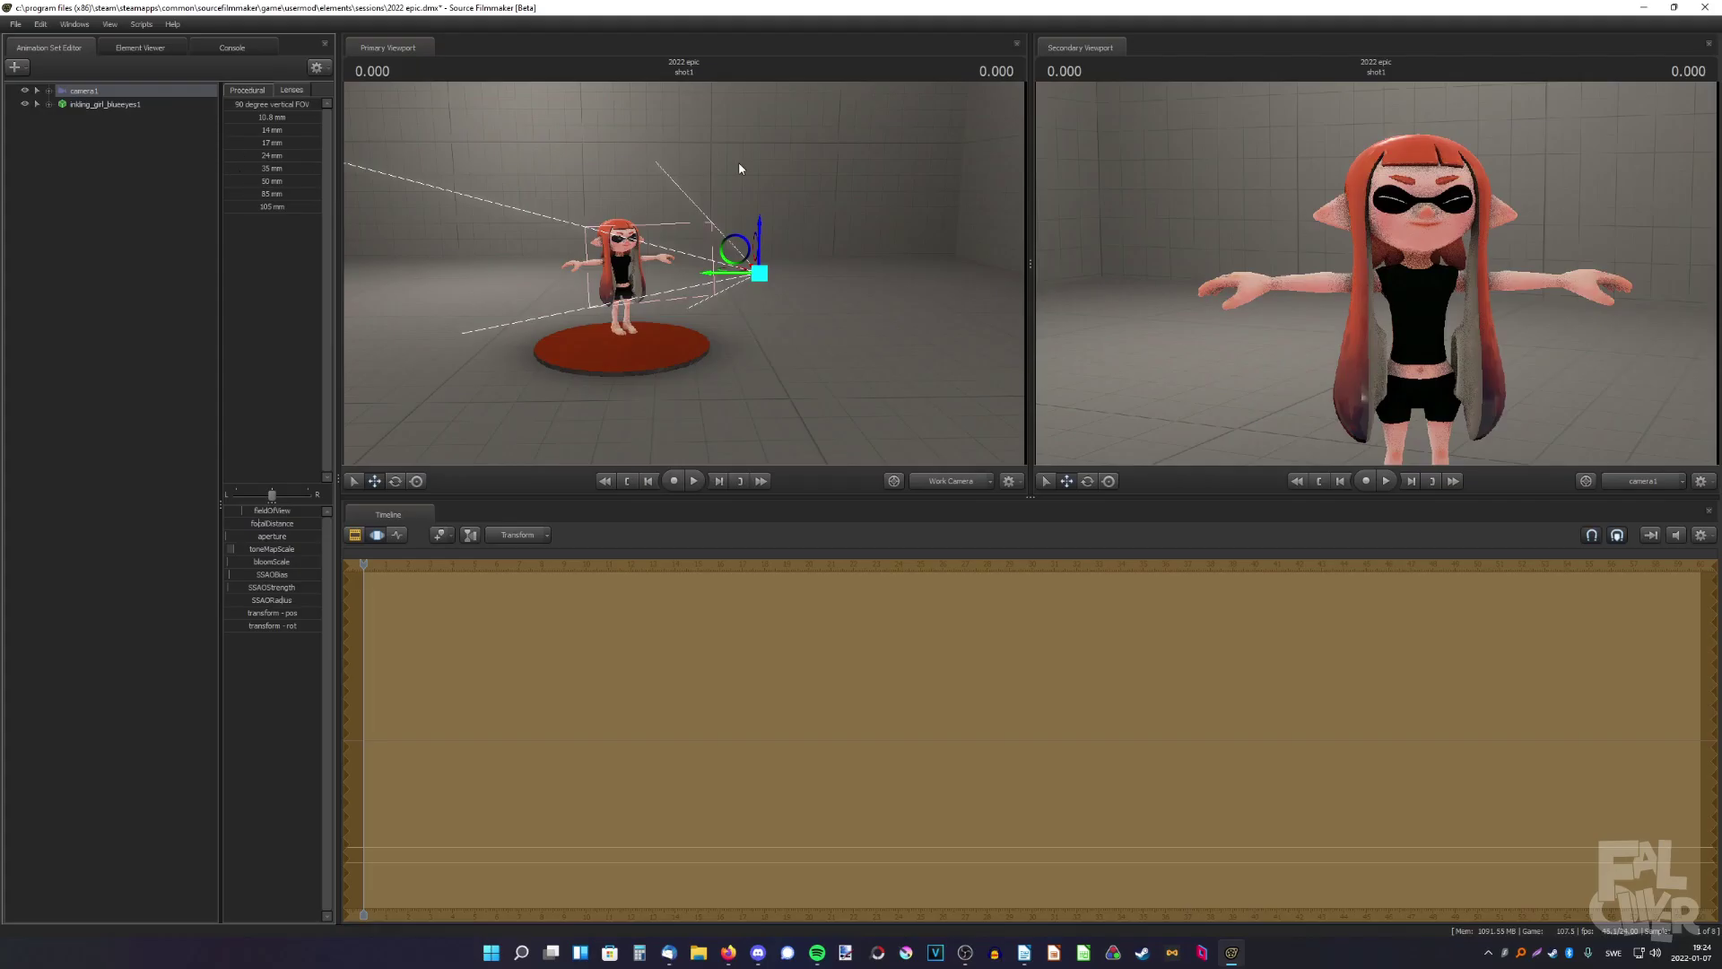
Step: Fly camera1 through several angles and pull it back until the character and whole platform fit in frame
left_click_drag(1376, 273, 1310, 269)
key("w")
key("s")
key("w")
key("s")
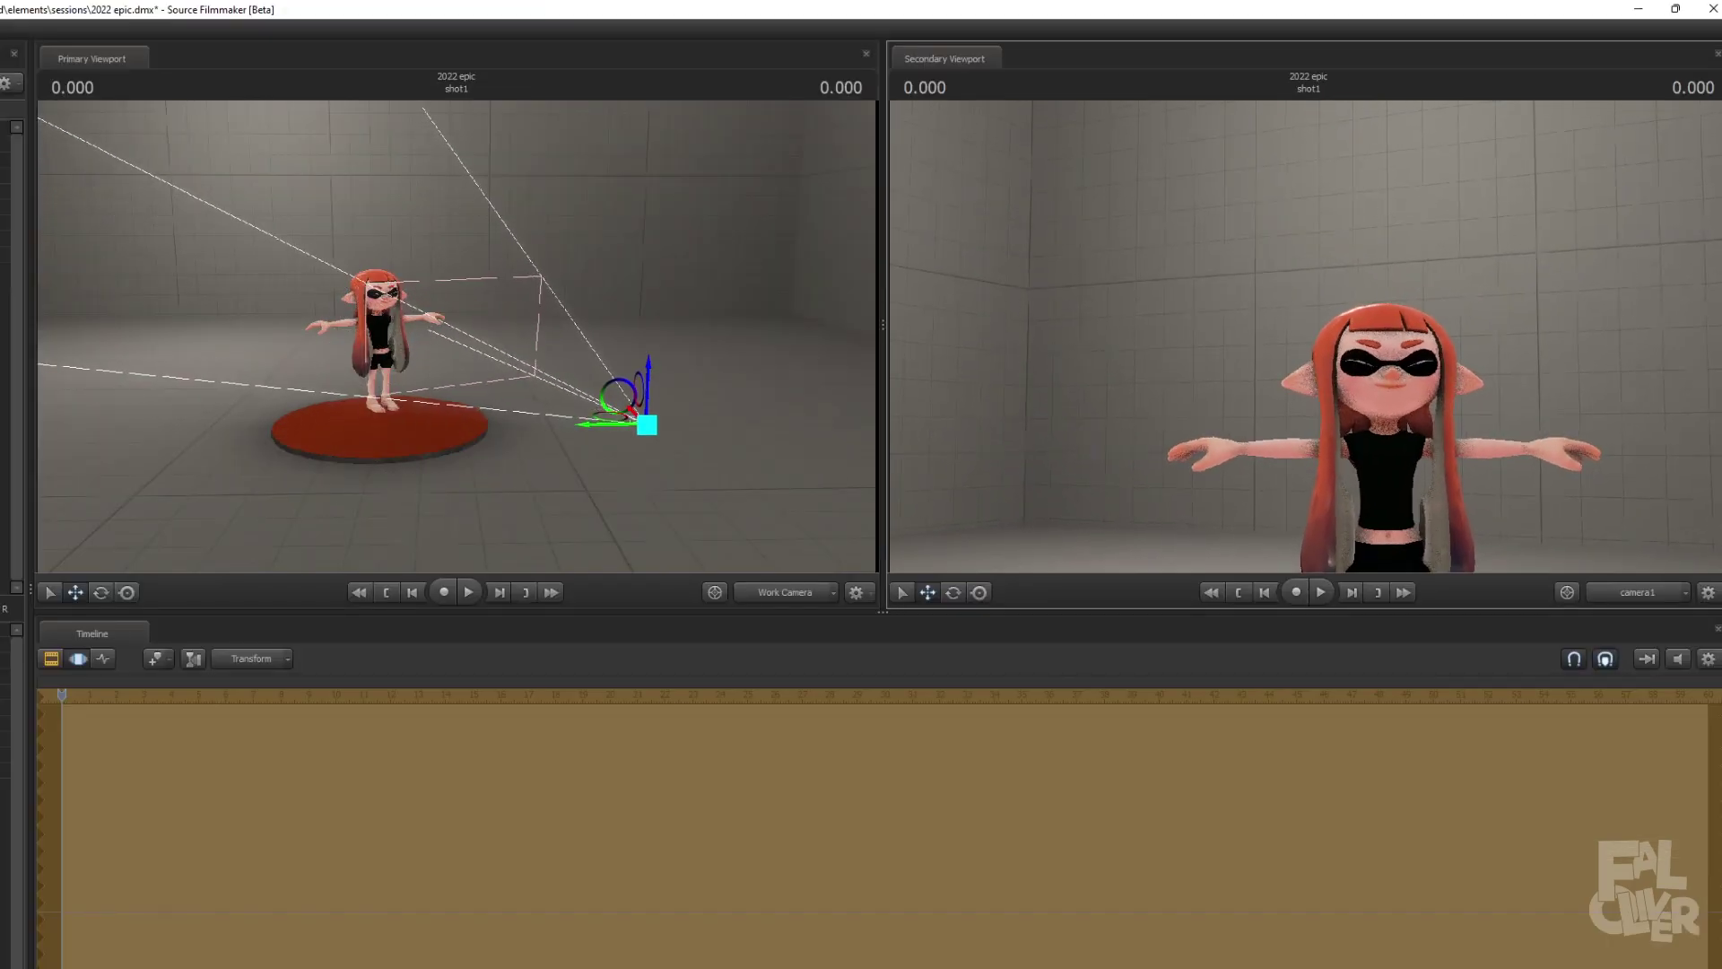
key("s")
key("w")
key("s")
key("s")
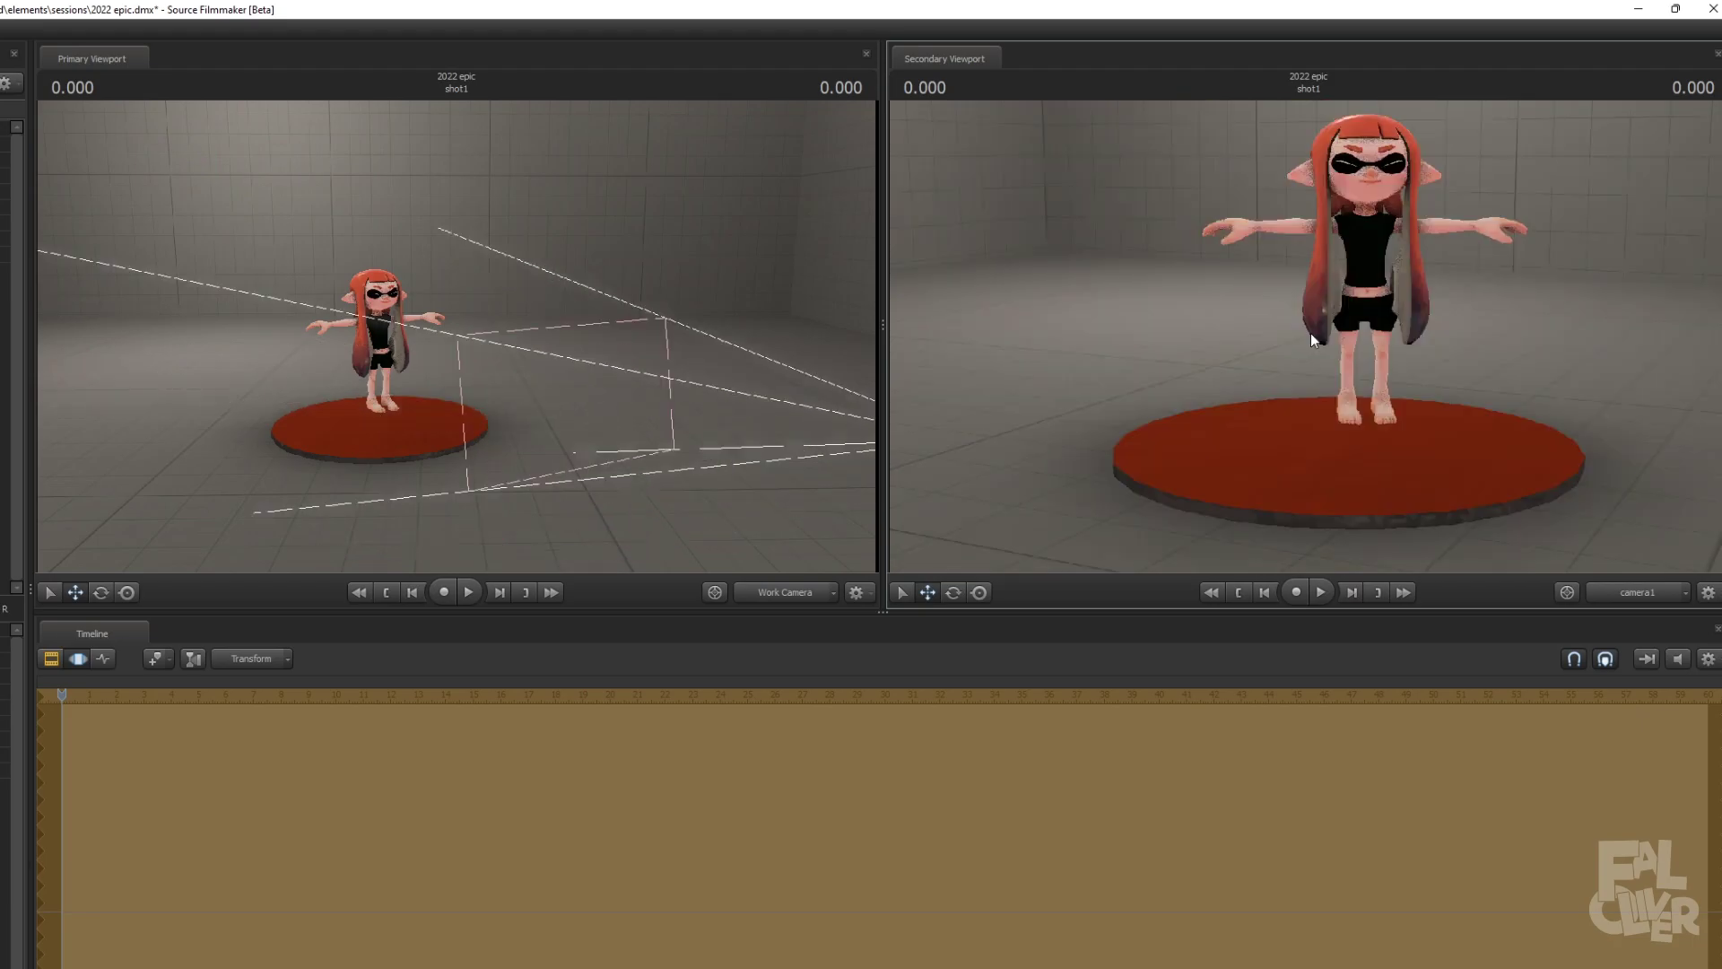
Step: Lower camera1 toward the floor to look up at the character from a low angle
left_click_drag(1327, 326, 1336, 237)
key("w")
mouse_move(1073, 488)
left_mouse_down()
mouse_move(1072, 547)
mouse_move(1067, 488)
left_mouse_up()
key("s")
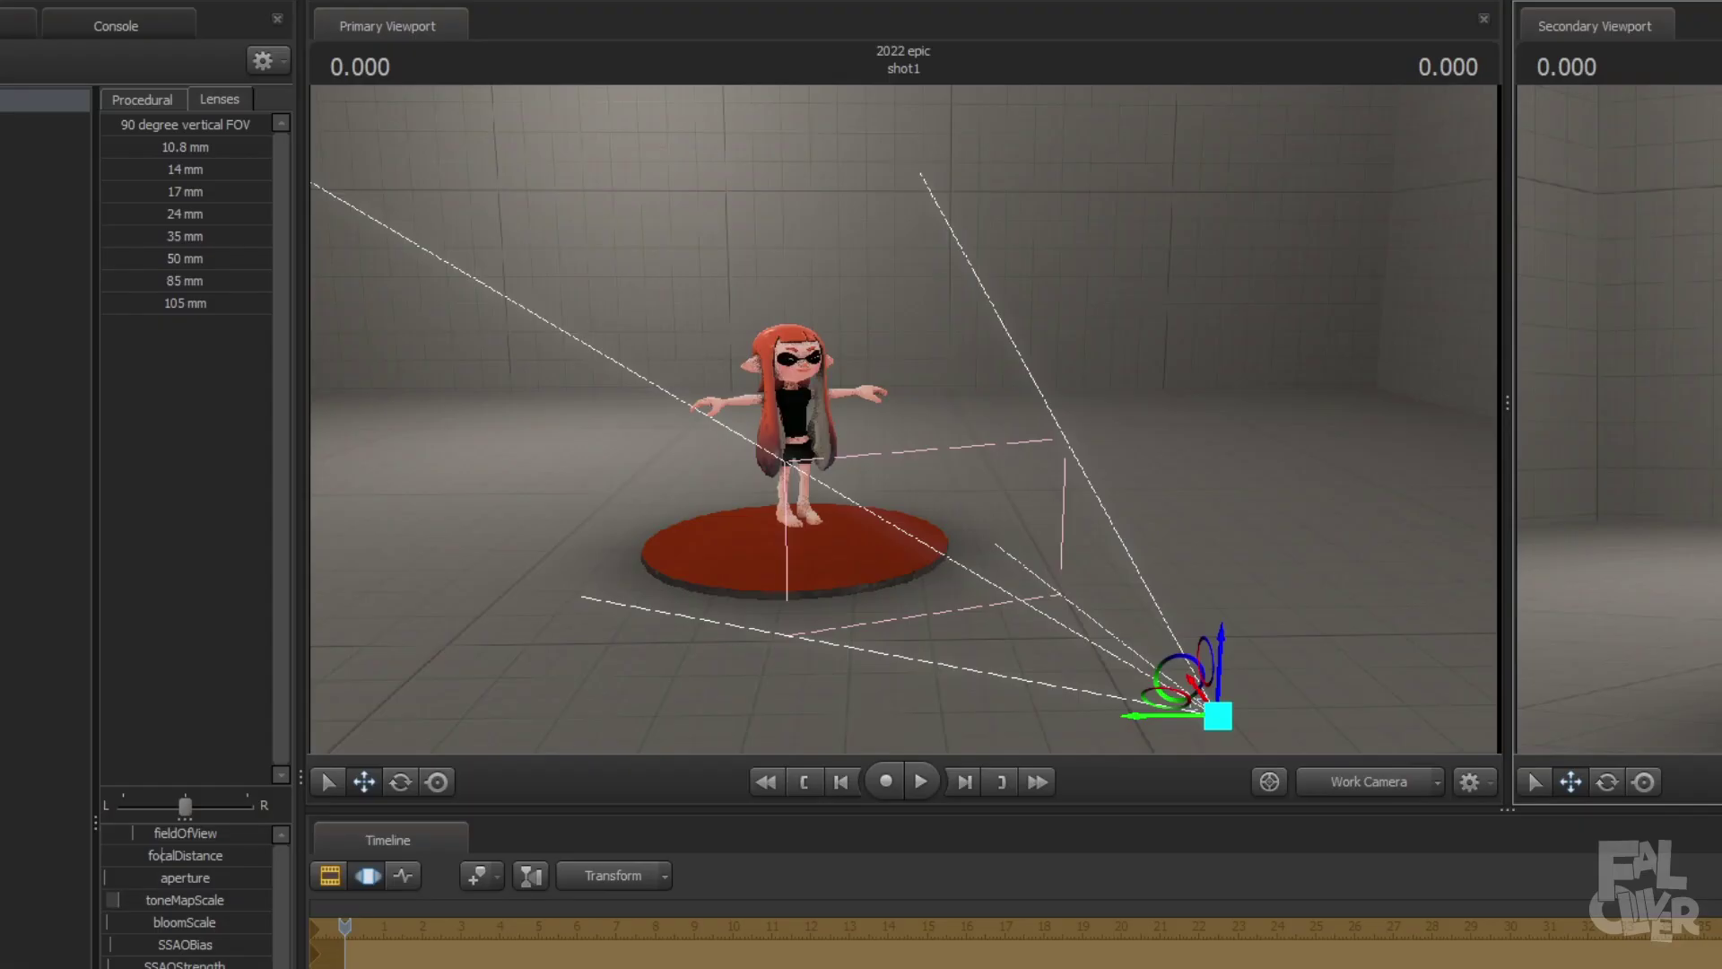
Step: Adjust camera1's distance and aim until the low-angle shot frames the character from head to feet
key("w")
key("s")
key("w")
left_click_drag(1686, 419, 1683, 404)
key("s")
key("w")
key("w")
key("s")
key("w")
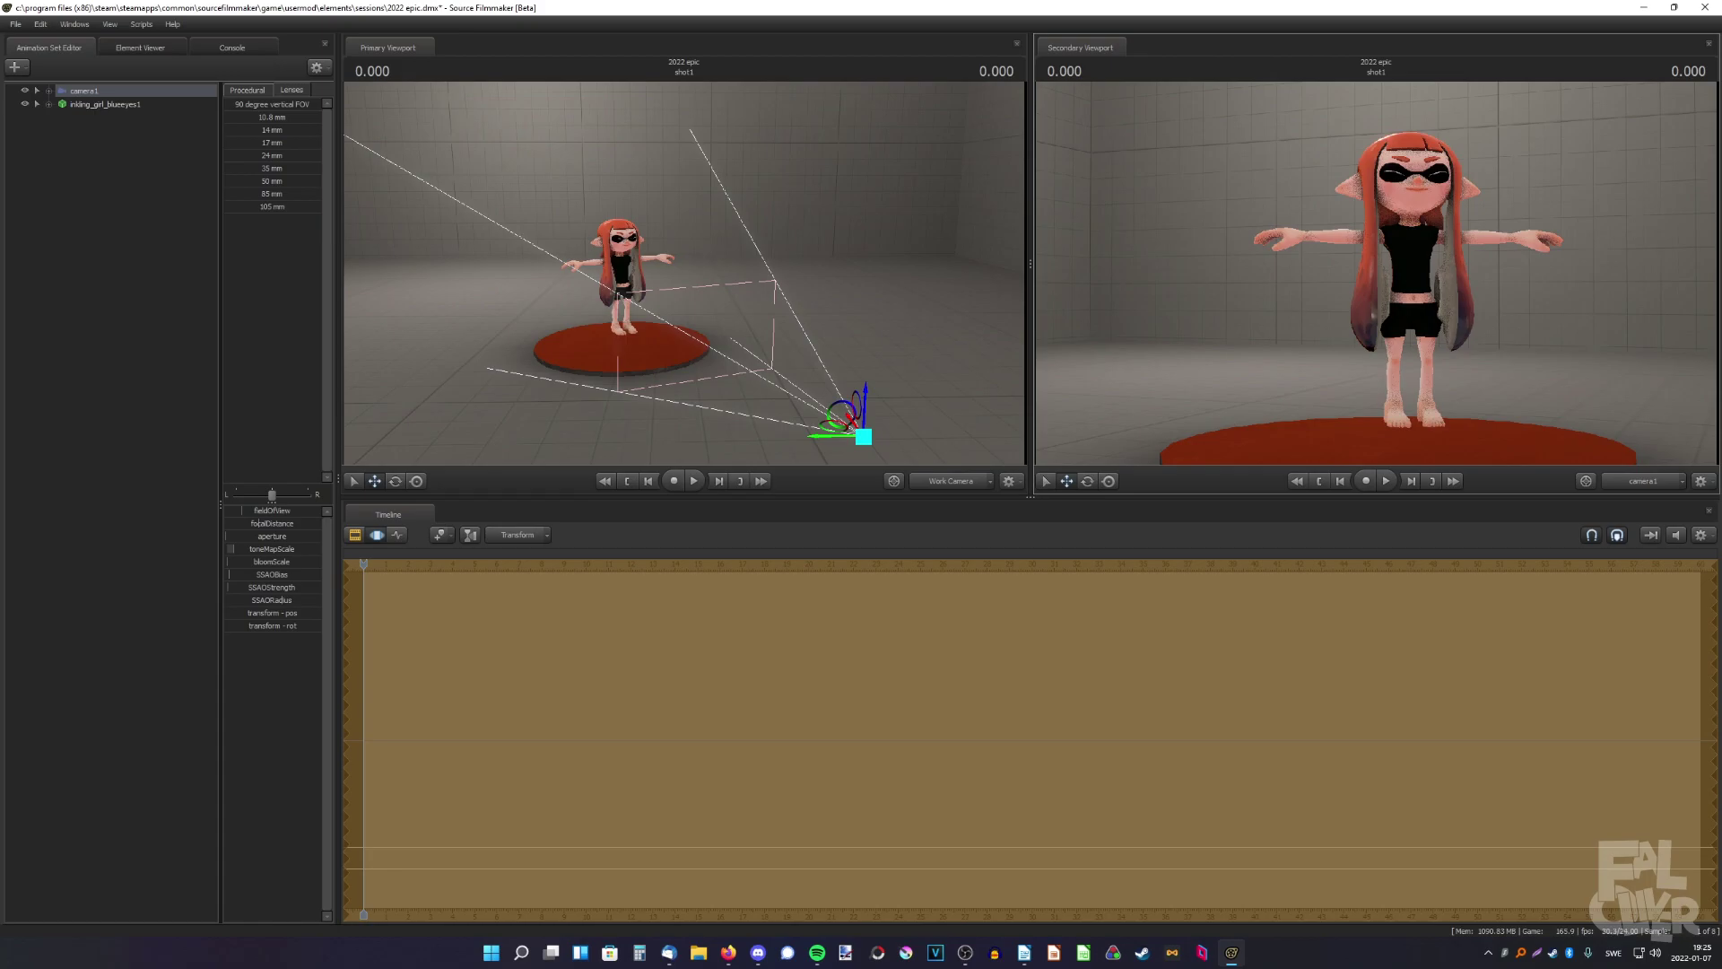
Step: Raise camera1 slightly and recentre the character in the low-angle shot
mouse_move(1376, 274)
left_mouse_down()
mouse_move(1363, 376)
mouse_move(1362, 277)
mouse_move(1363, 381)
mouse_move(1374, 270)
left_mouse_up()
key("s")
key("w")
key("d")
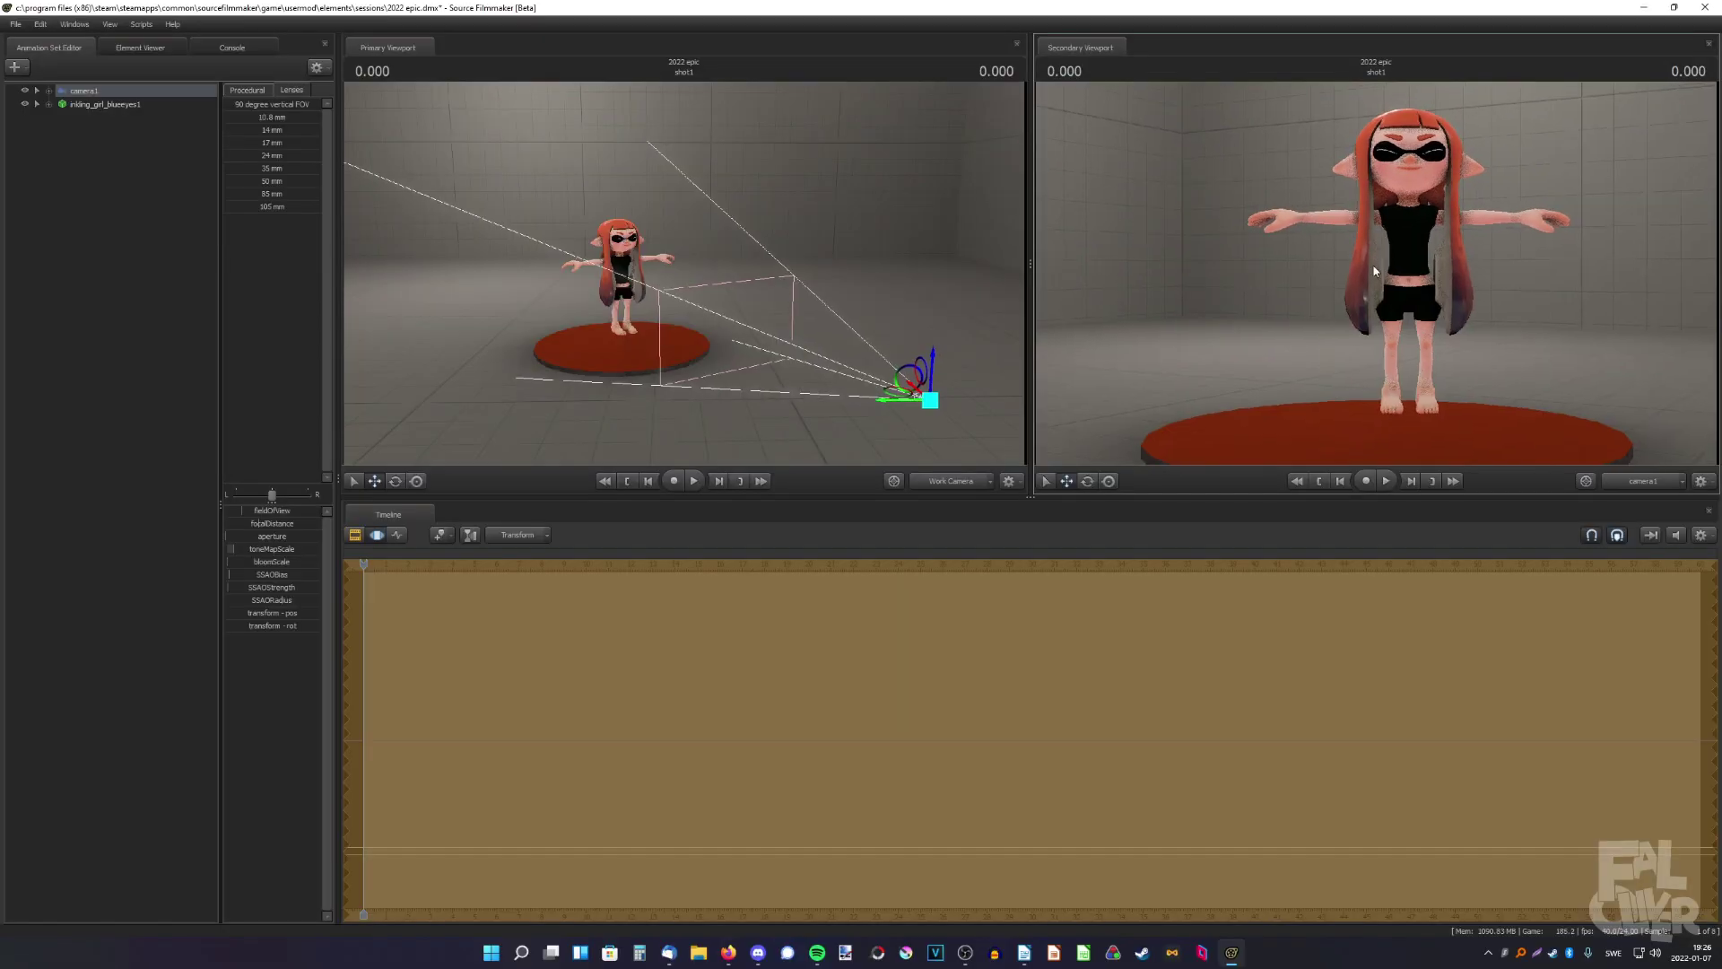
Step: Shift camera1 sideways and roll it to create a tilted low-angle shot of the character
key("a")
mouse_move(1374, 242)
left_mouse_down()
mouse_move(1471, 239)
mouse_move(1338, 242)
mouse_move(1401, 242)
mouse_move(1376, 242)
mouse_move(1381, 287)
mouse_move(1354, 244)
mouse_move(1359, 300)
mouse_move(1375, 244)
mouse_move(1369, 294)
mouse_move(1381, 260)
mouse_move(1372, 248)
mouse_move(1354, 267)
left_mouse_up()
key("d")
key("a")
key("d")
key("a")
key("d")
key("a")
key("s")
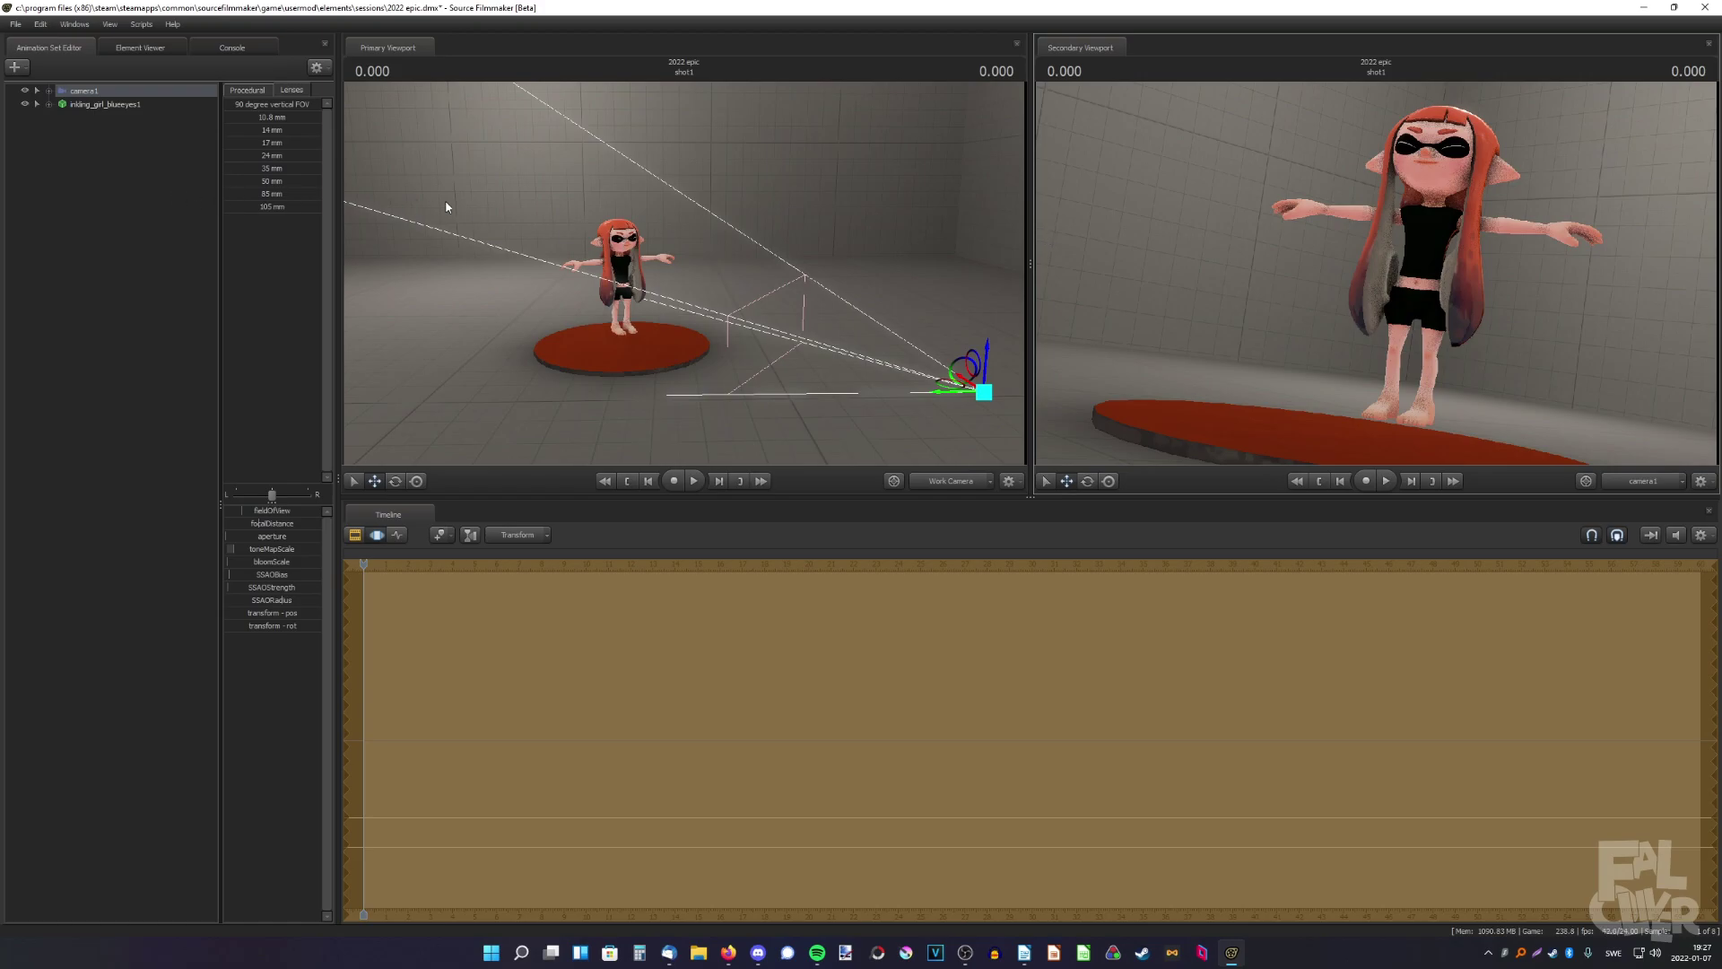
Step: Create an animation set for a new light in front of the character
left_click_drag(446, 207, 420, 231)
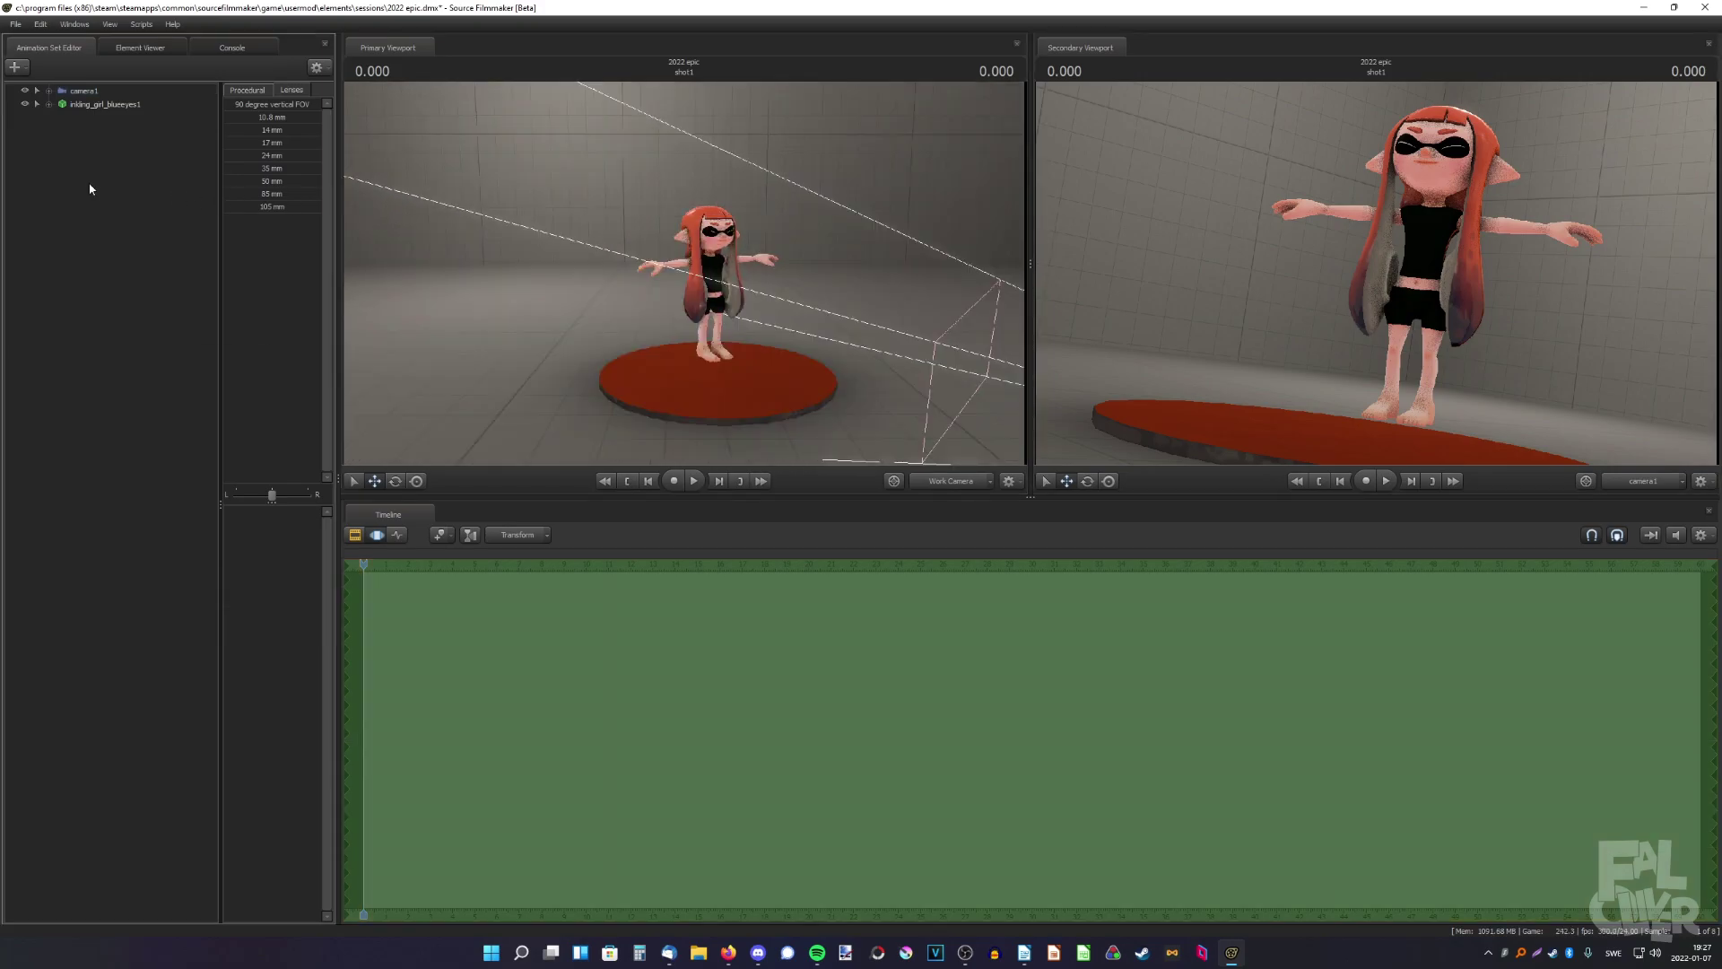
right_click(91, 184)
left_click(99, 202)
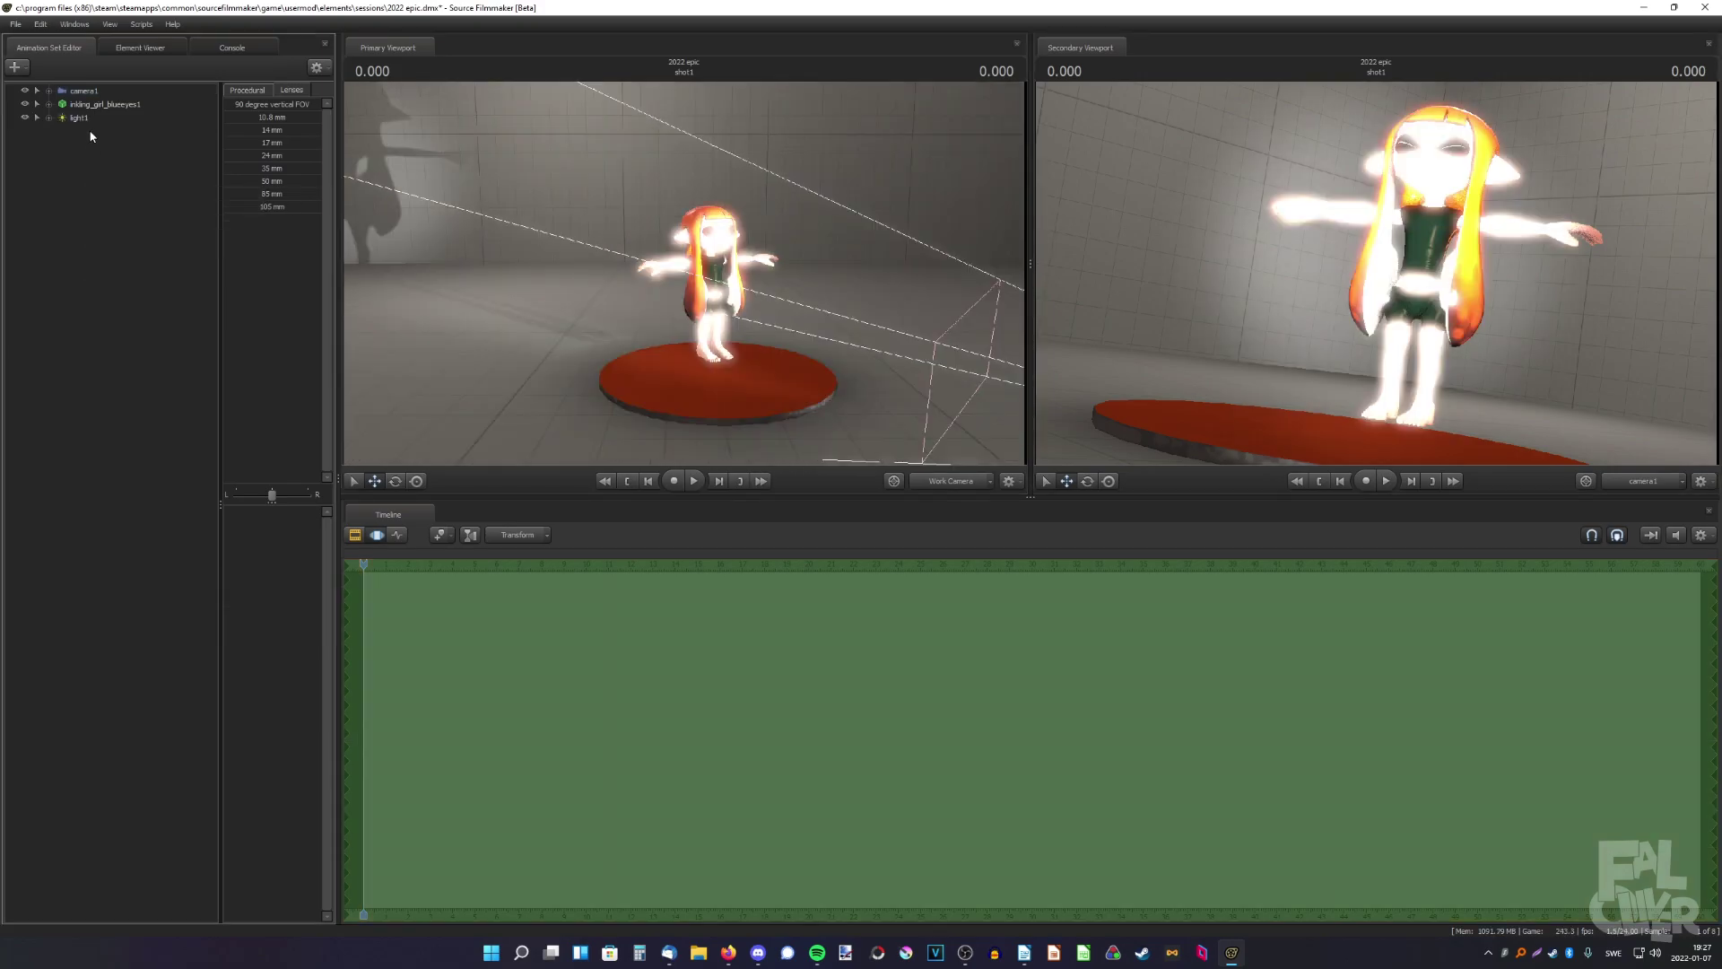
Step: Move light1 around to the character's side and adjust its horizontalFOV
left_click(92, 122)
left_click_drag(839, 253, 867, 271)
key("s")
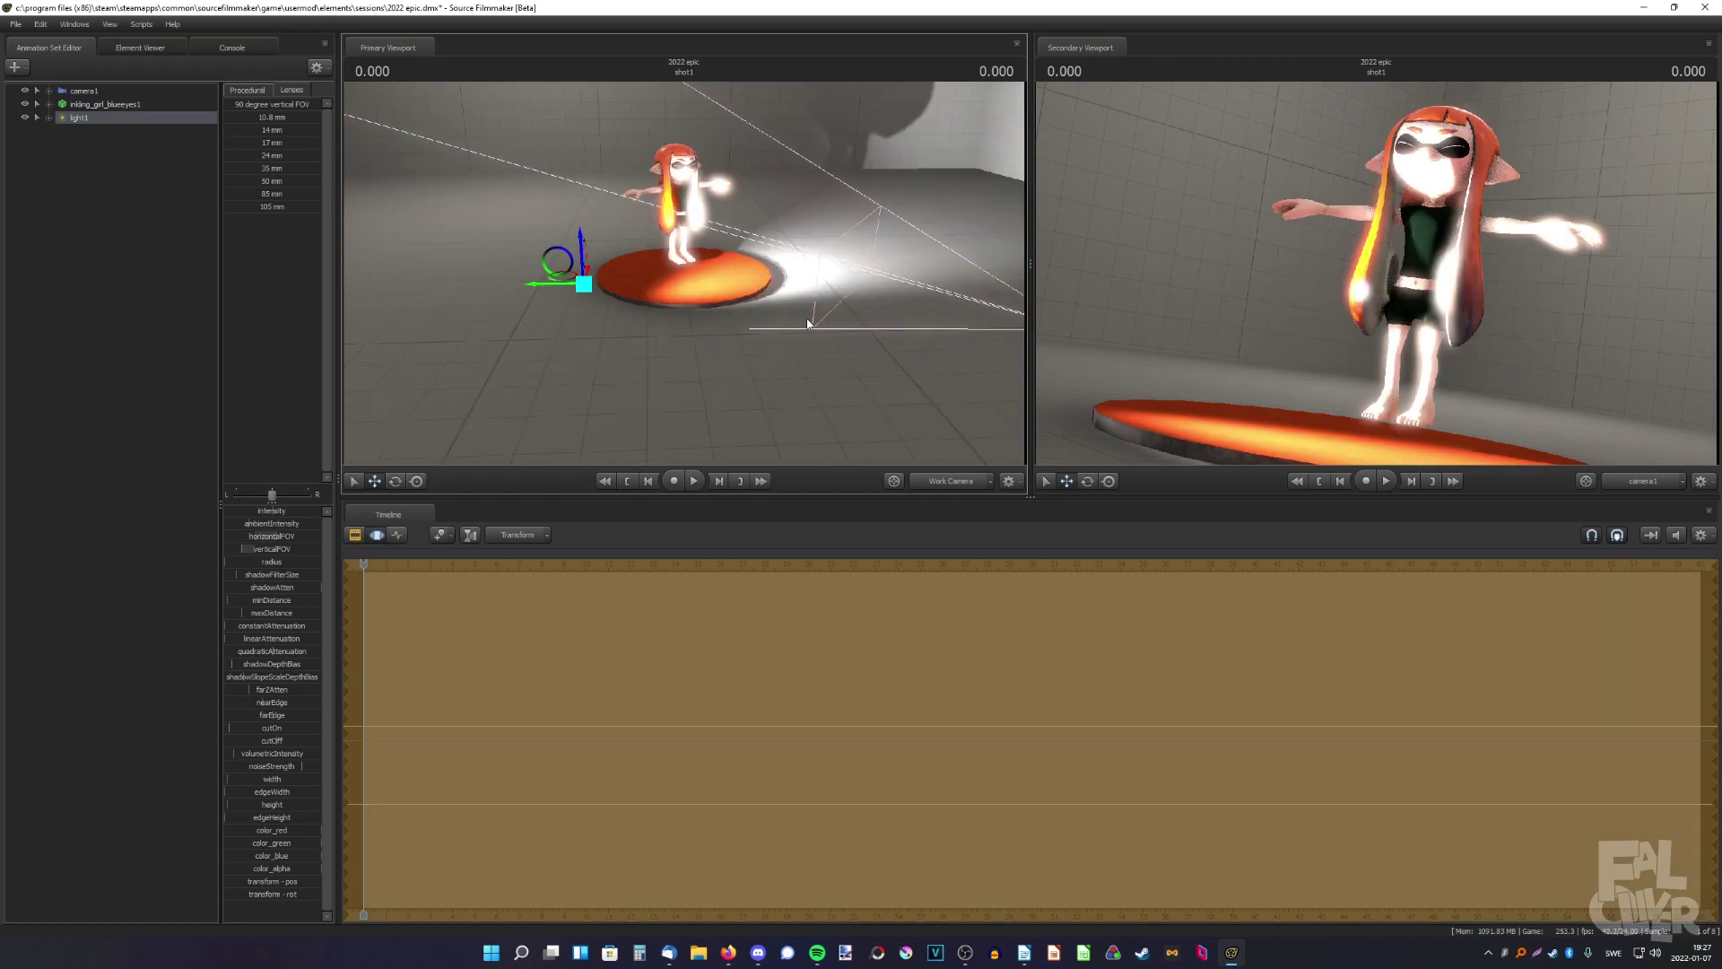
left_click_drag(807, 324, 863, 308)
left_click_drag(605, 302, 504, 273)
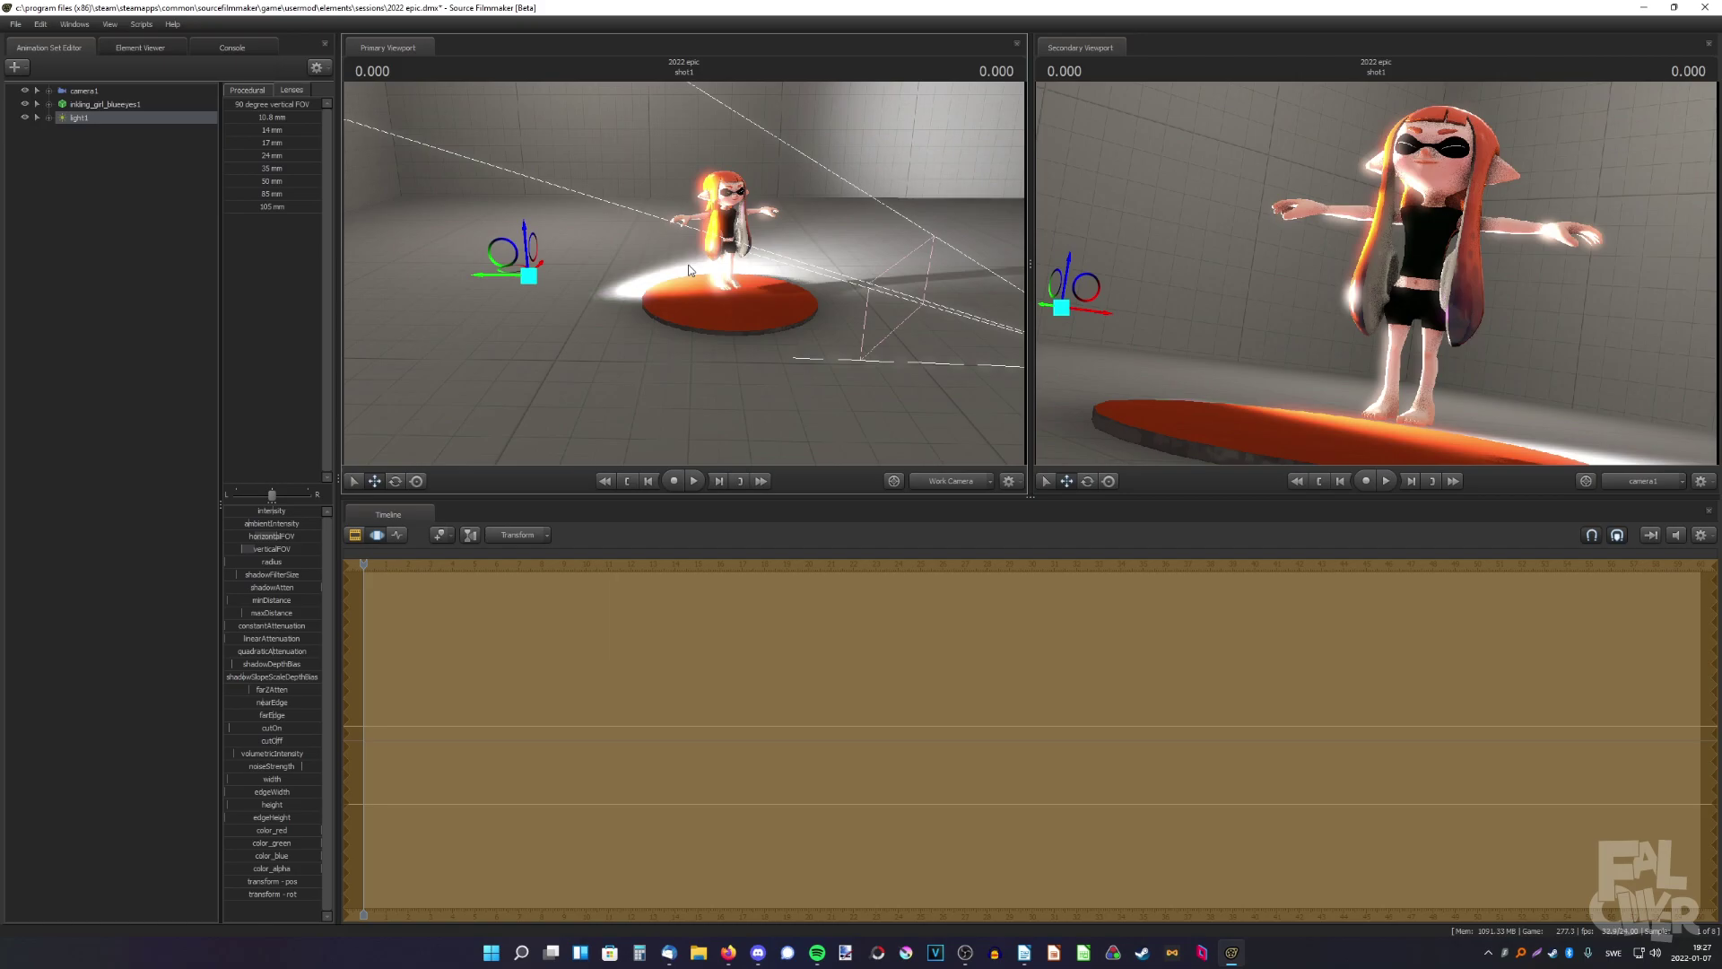
mouse_move(305, 531)
left_mouse_down()
mouse_move(325, 531)
mouse_move(303, 531)
left_mouse_up()
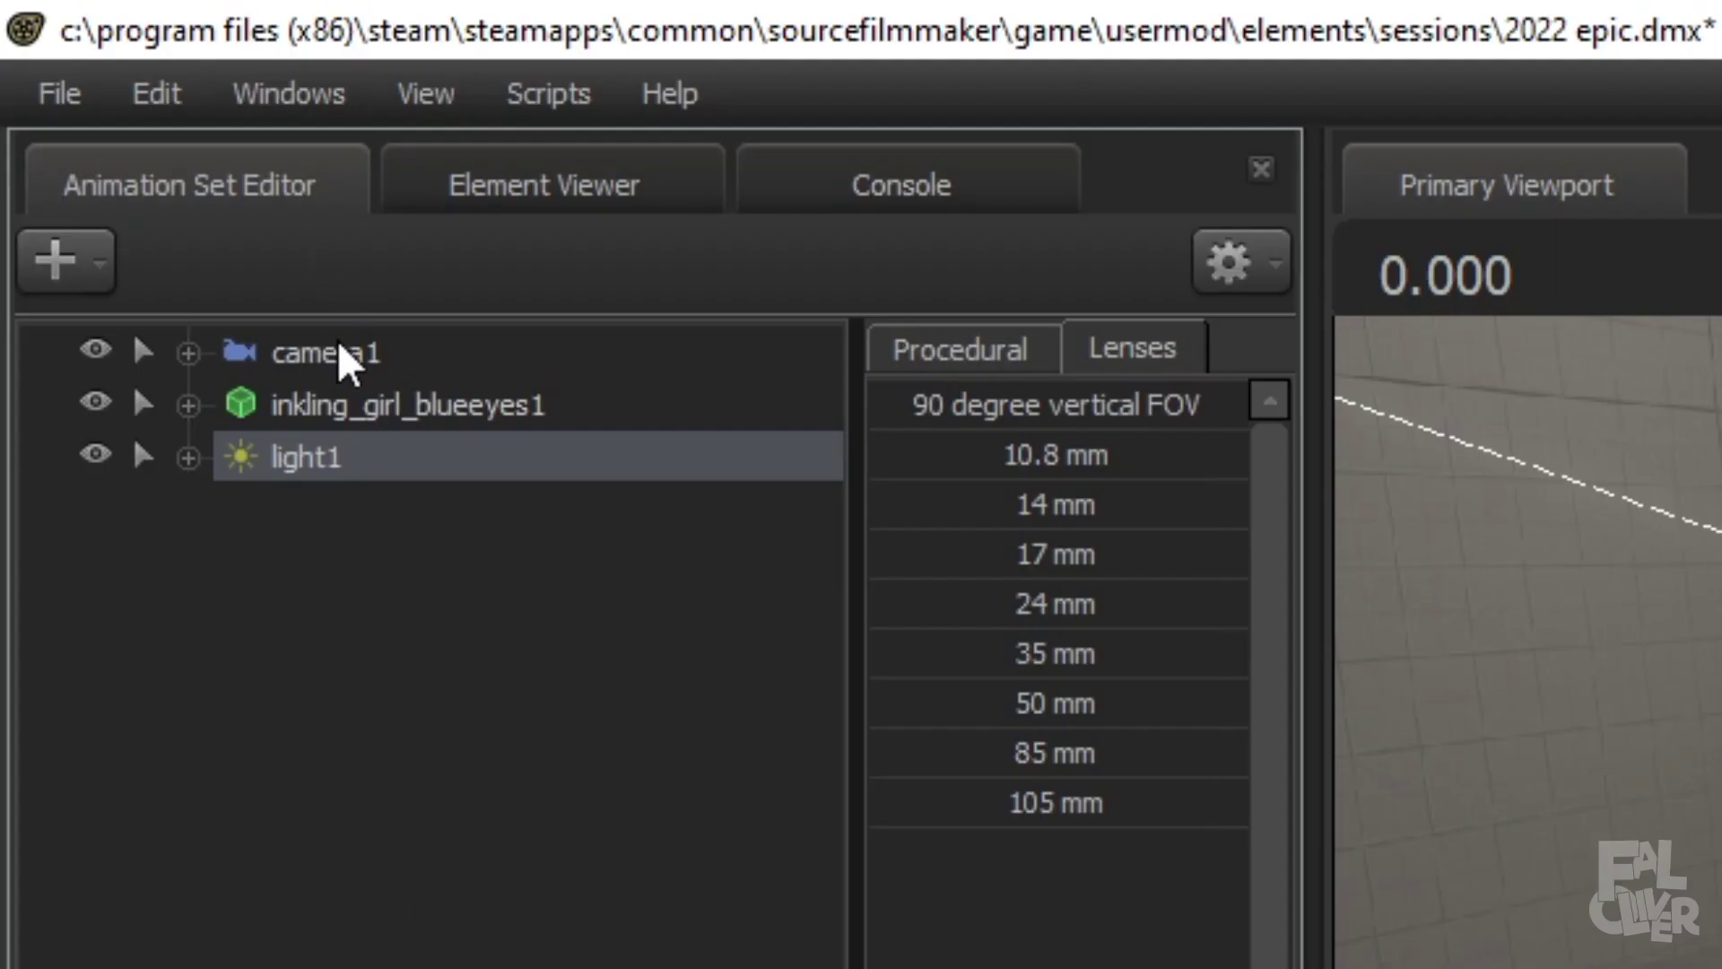
Step: Raise light1's intensity, reposition it above and beside the character, and widen its horizontalFOV
left_click(88, 91)
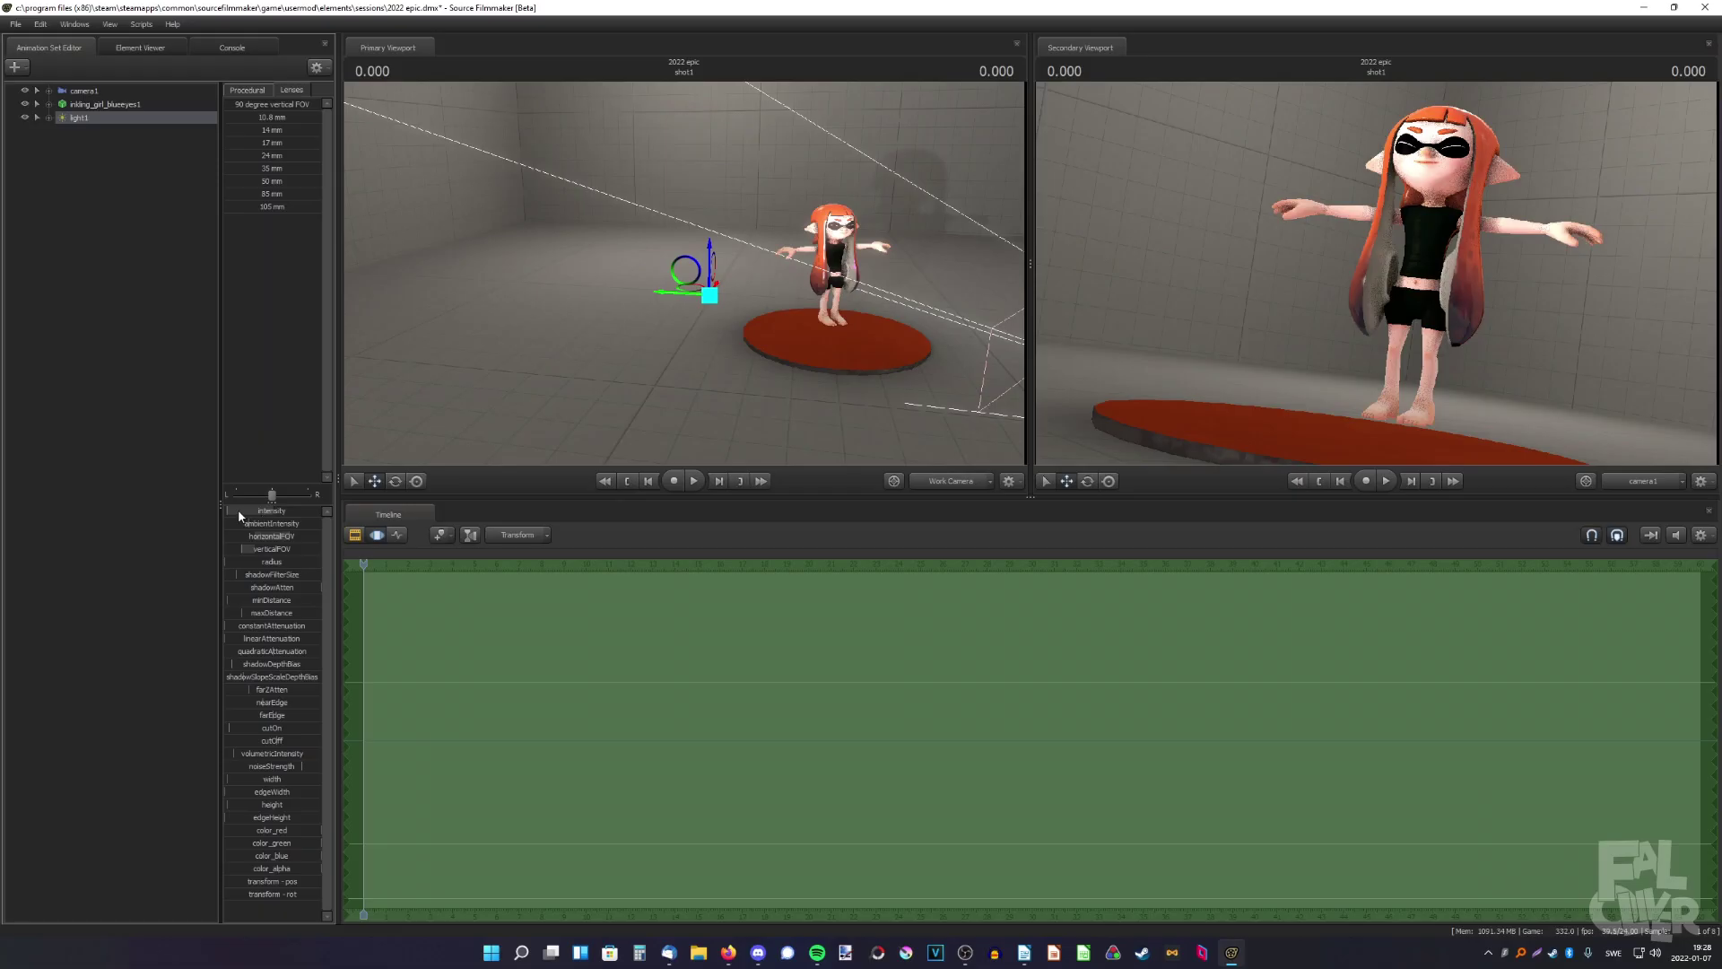
left_click_drag(238, 509, 545, 323)
left_click_drag(710, 296, 634, 261)
left_click(395, 481)
left_click(375, 480)
left_click_drag(294, 536, 306, 536)
left_click_drag(657, 243, 556, 211)
Step: Adjust the bloomScale of camera1 to control the glow around the lit character
left_click(99, 91)
left_click(101, 104)
left_click(90, 90)
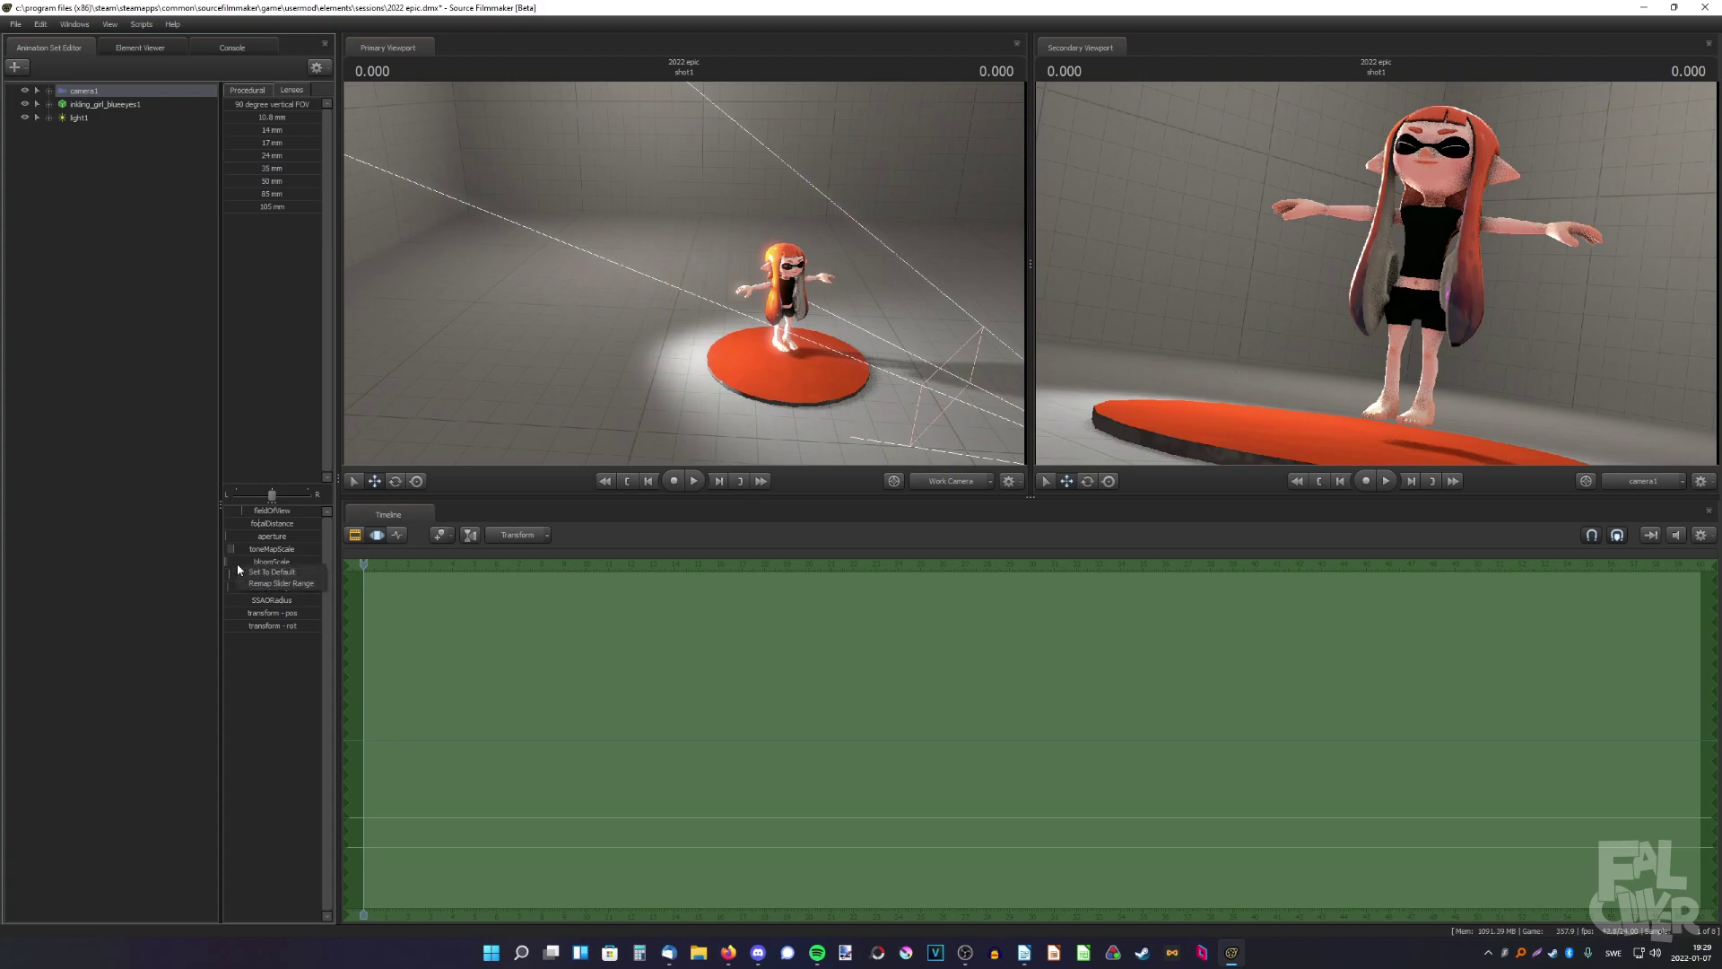
left_click(290, 537)
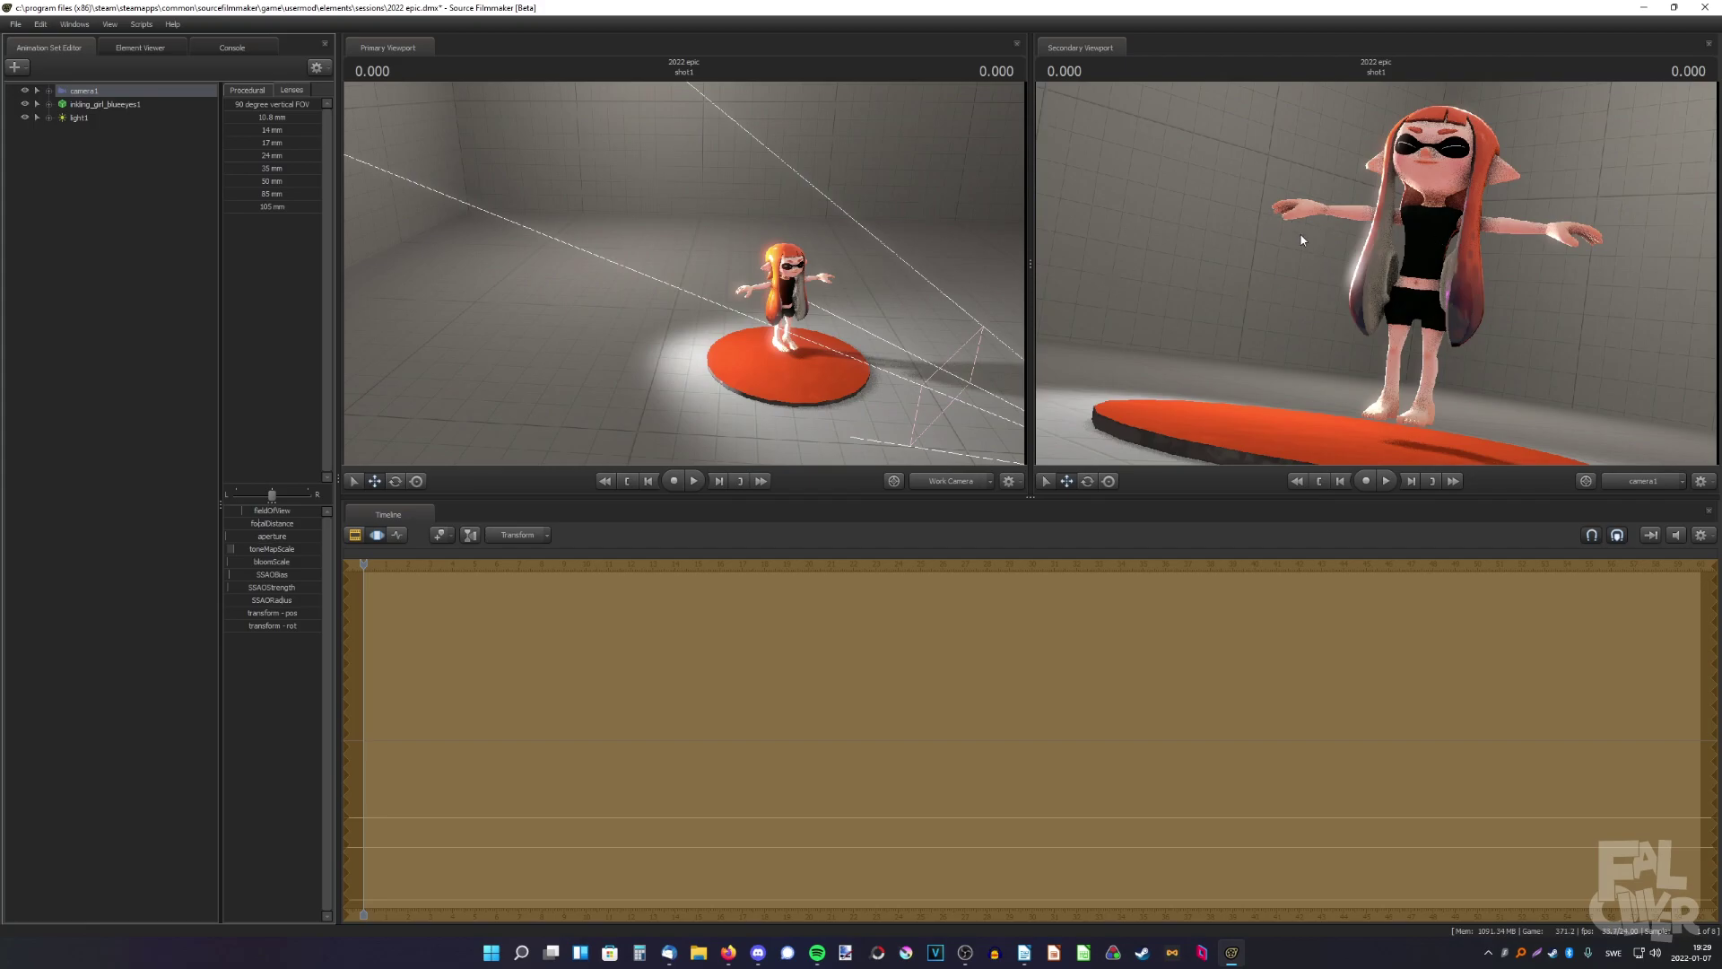
left_click_drag(247, 563, 243, 562)
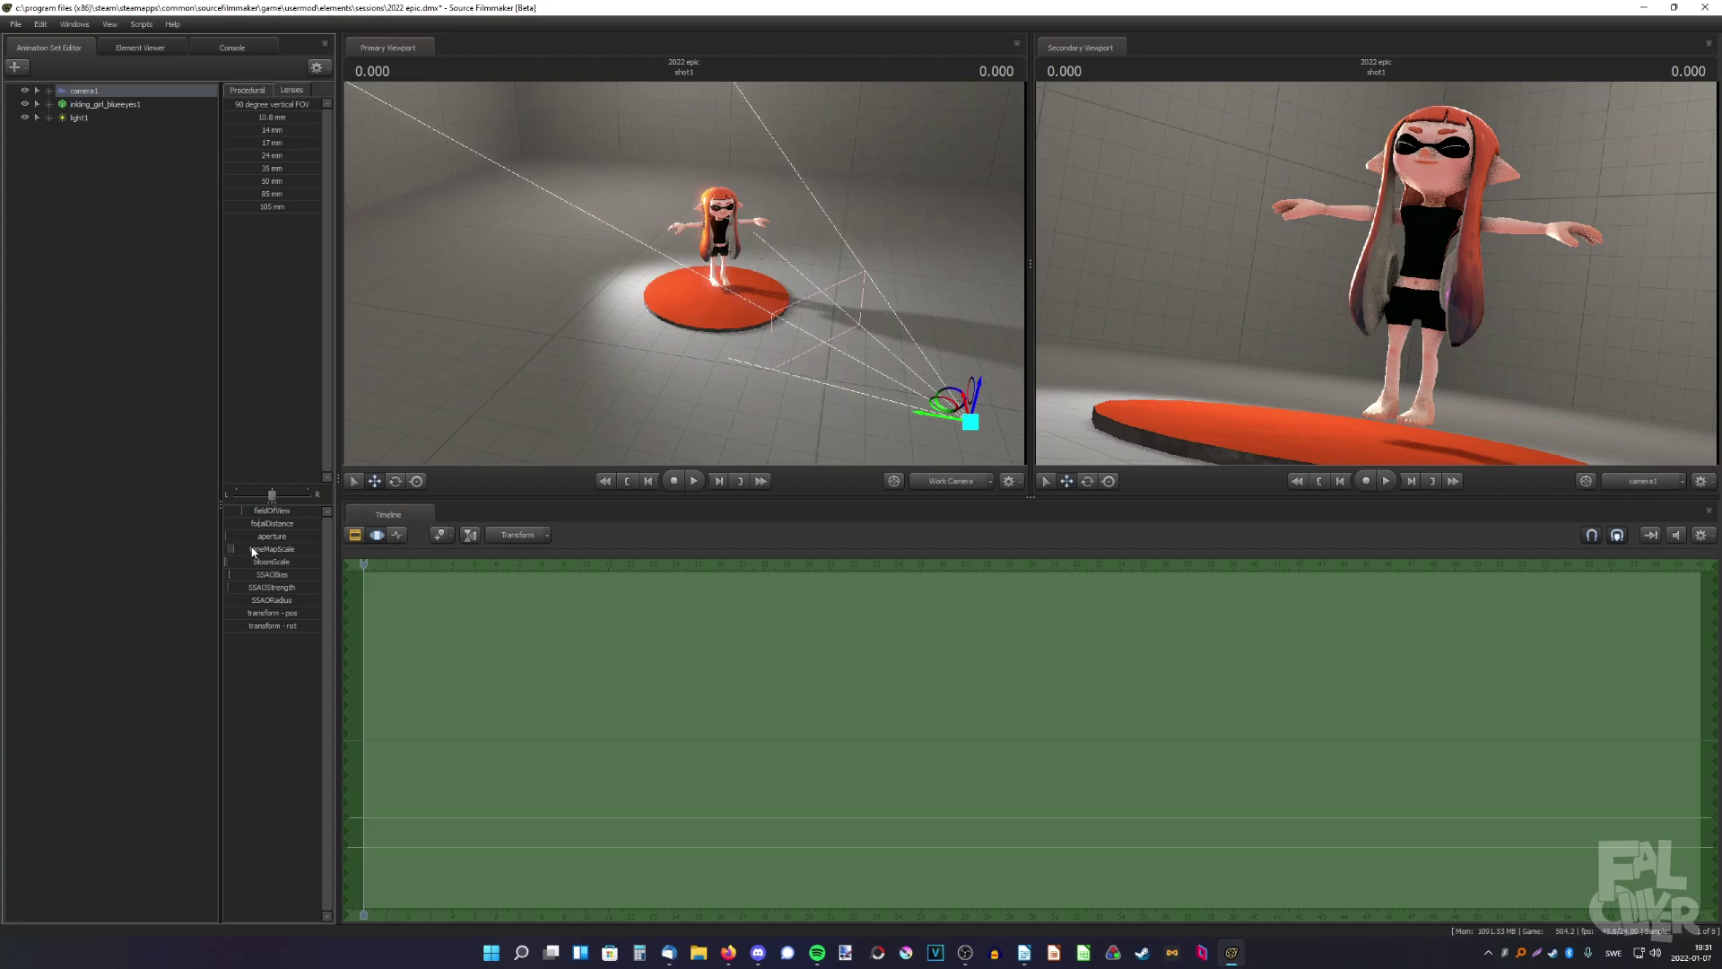
Step: Lower the toneMapScale of camera1 to darken the camera's view strongly
left_click_drag(246, 550, 250, 549)
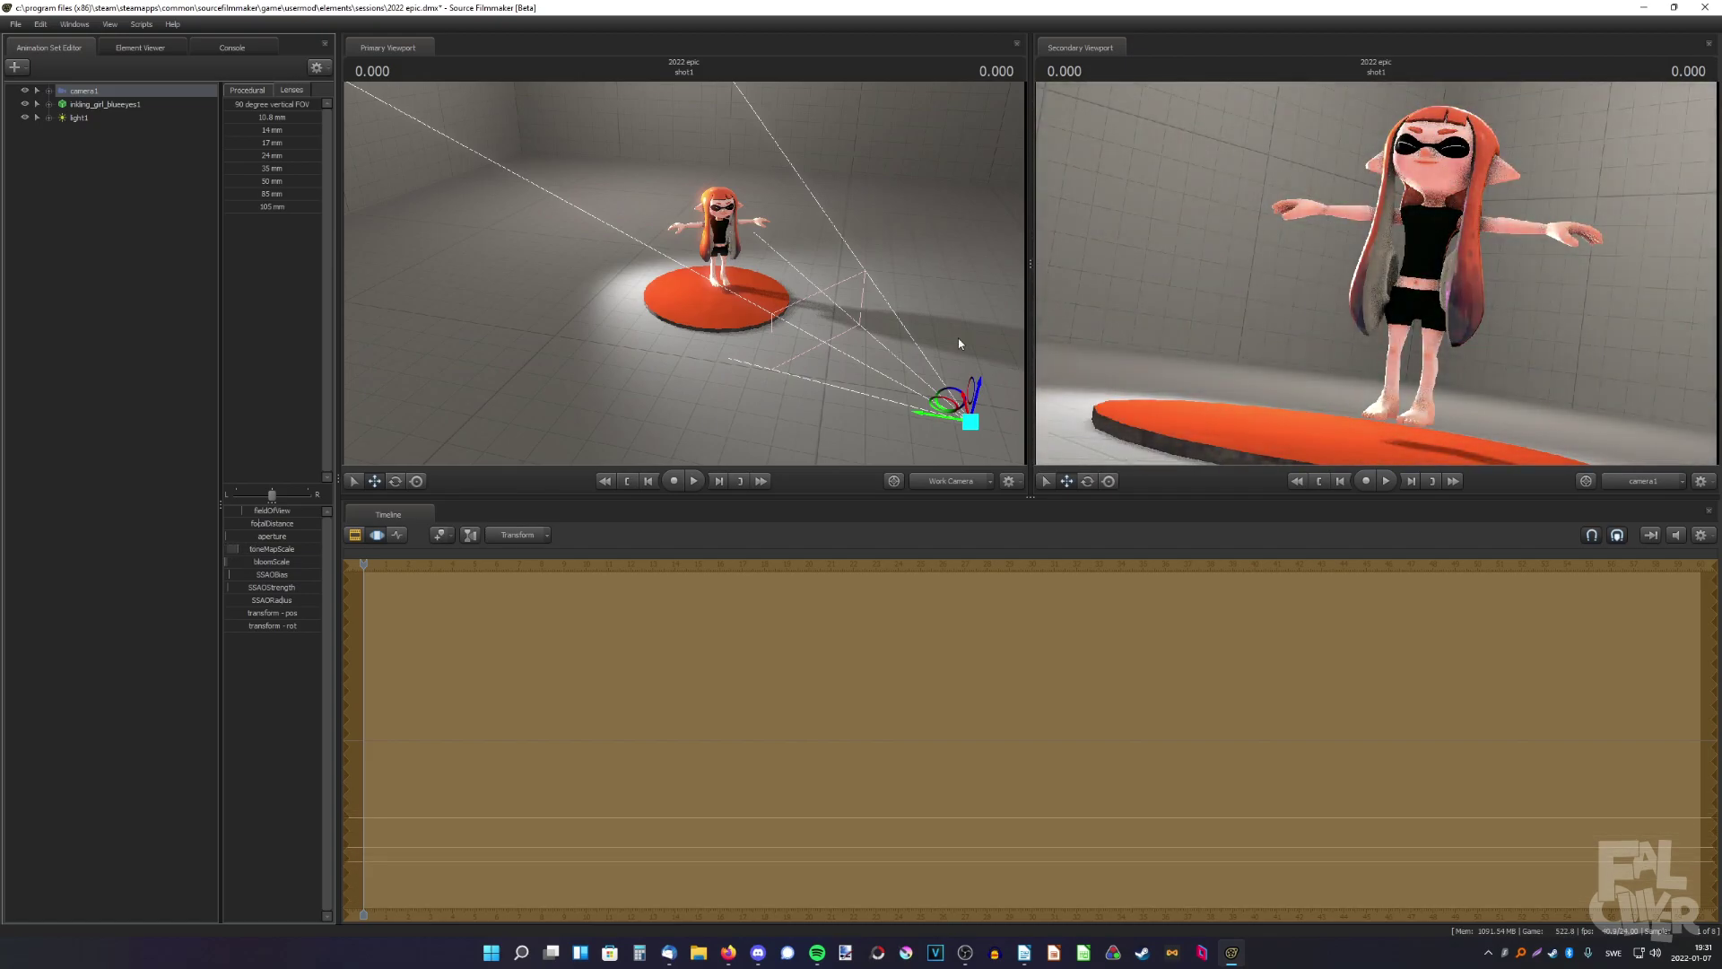
left_click_drag(257, 554, 242, 551)
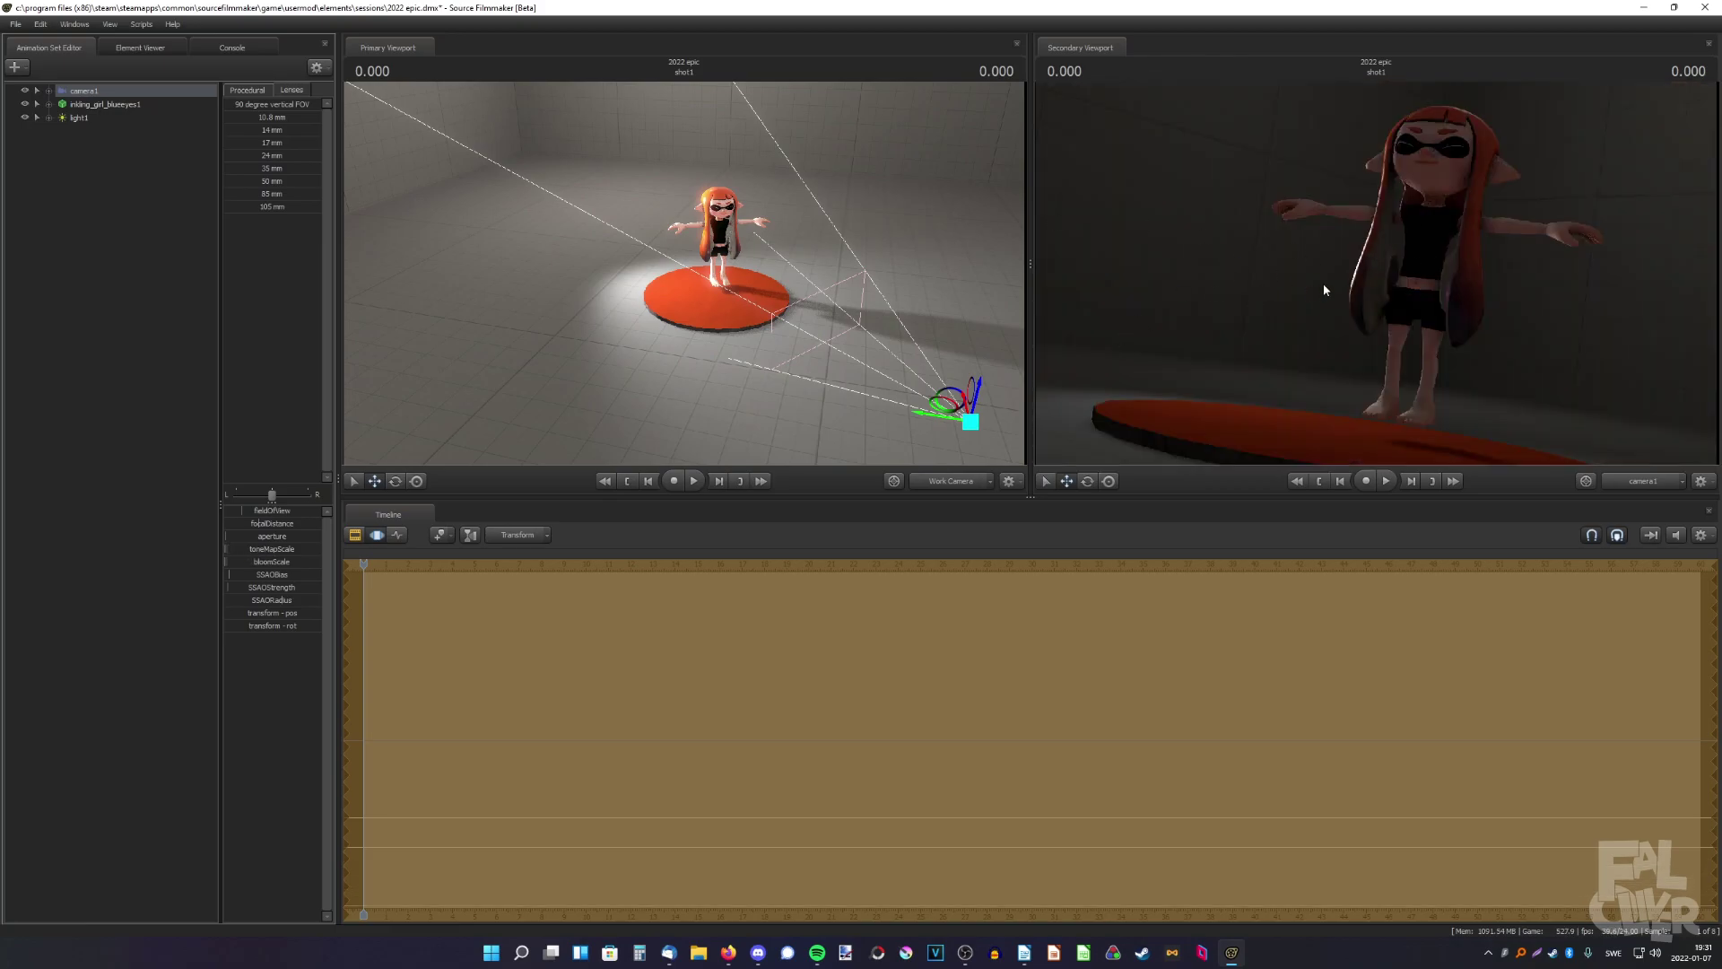
Step: Try a different intensity on light1, undo the change, and select light1 again
left_click(79, 117)
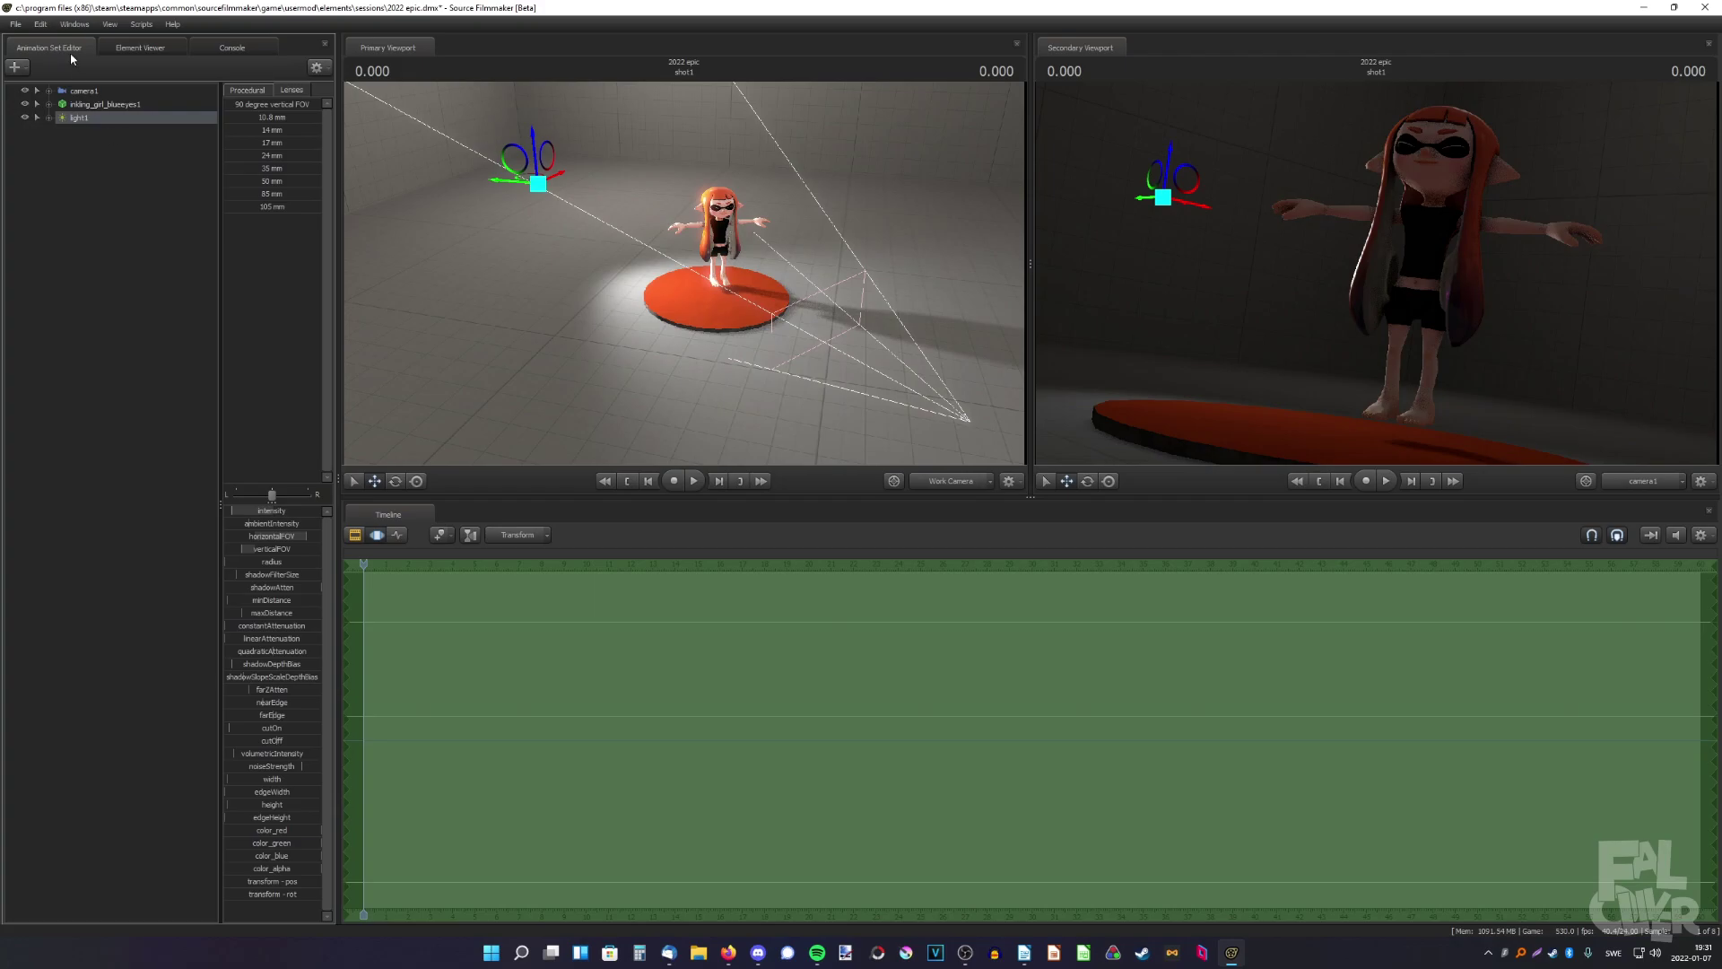
mouse_move(247, 516)
left_mouse_down()
mouse_move(274, 517)
mouse_move(248, 500)
left_mouse_up()
key("ctrl+z")
left_click(100, 204)
left_click(78, 120)
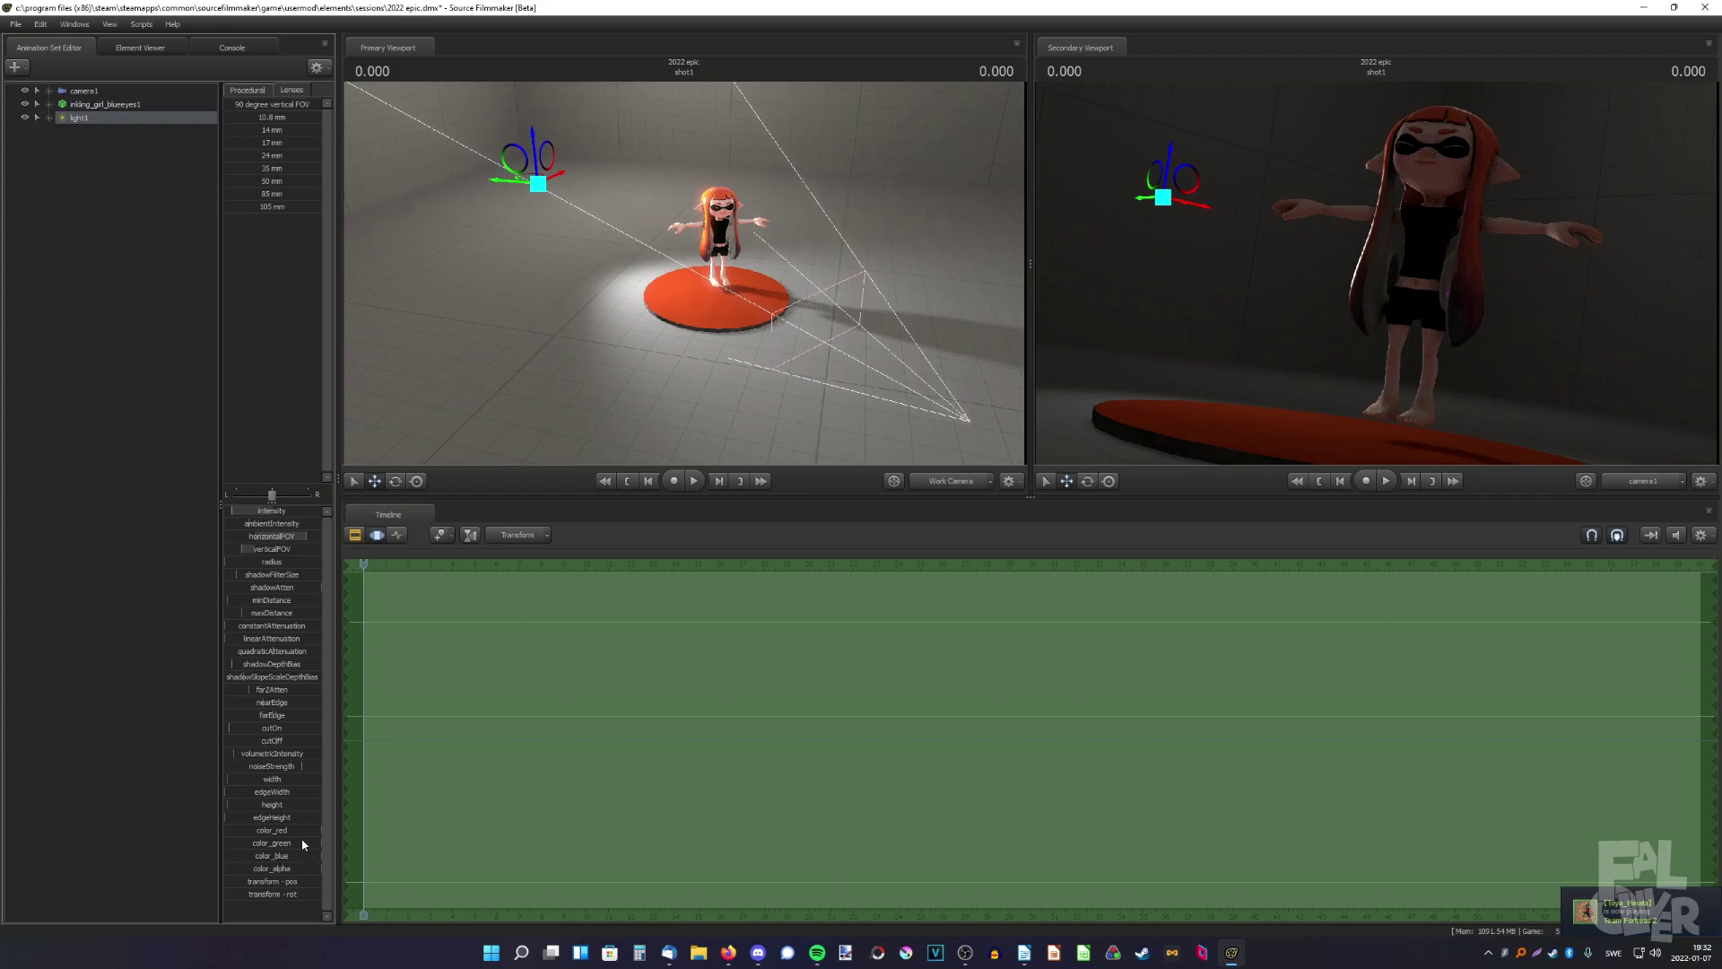
Step: Lower light1's color_green for a reddish tint, and place light2 behind the character with a widened horizontalFOV
left_click_drag(302, 843, 249, 845)
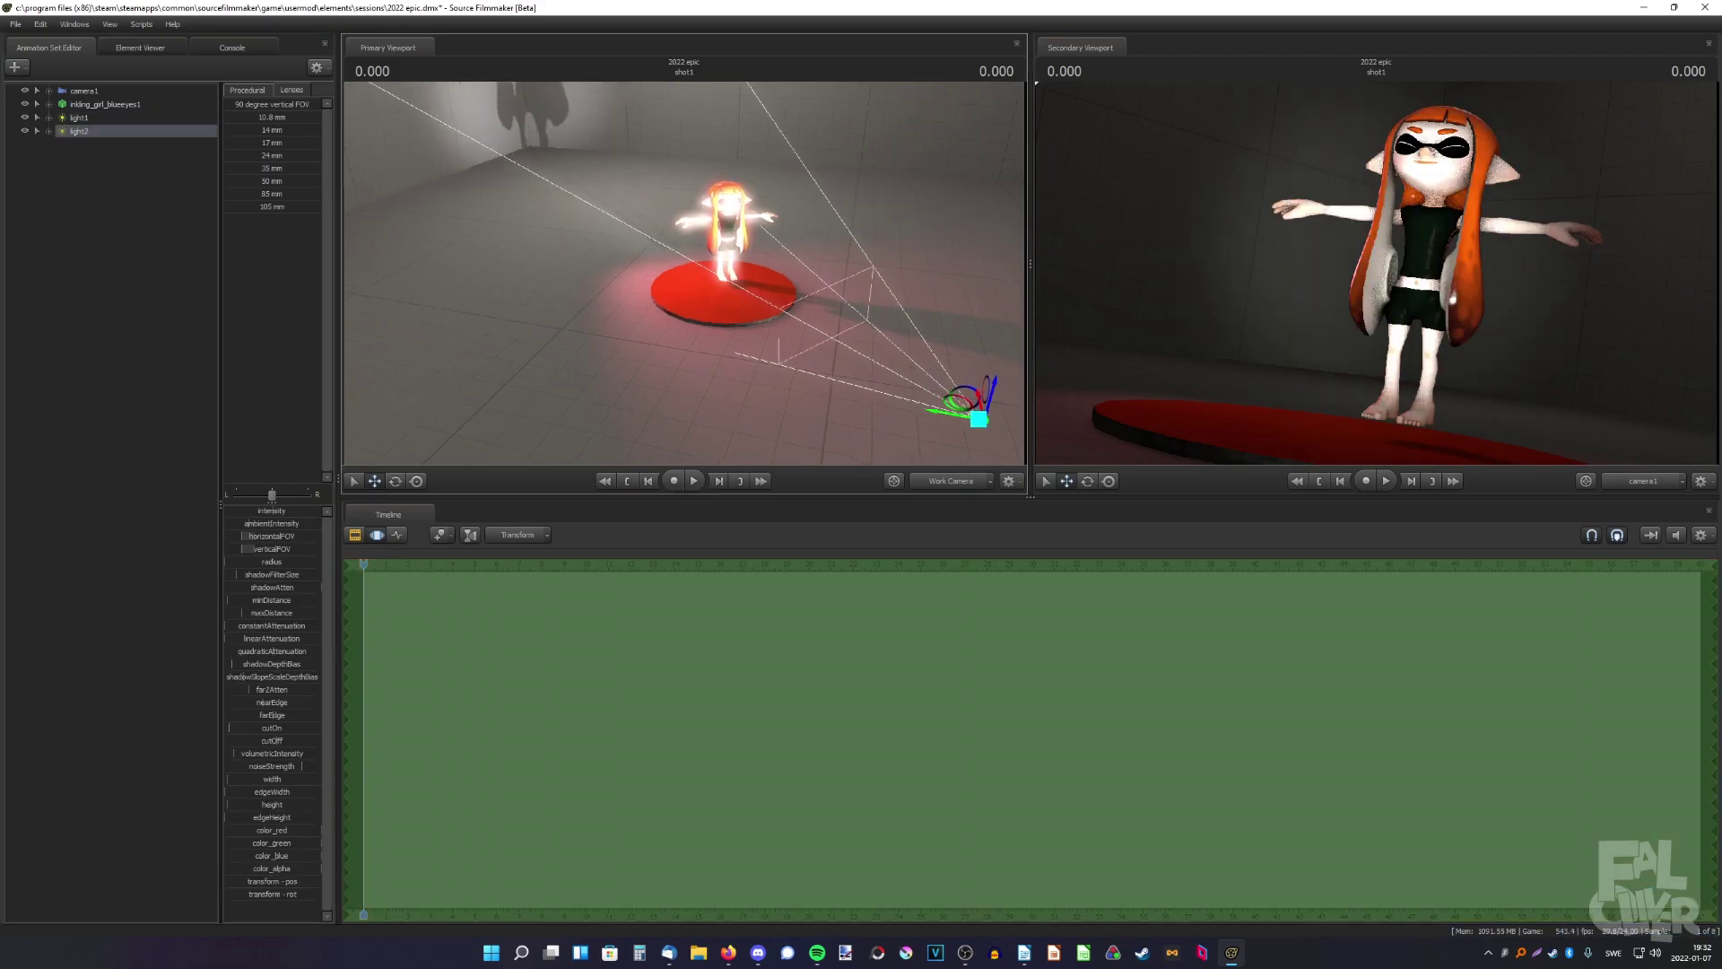
left_click_drag(642, 398, 823, 297)
left_click_drag(271, 536, 322, 536)
Step: Add a third light to the scene to light the character from another side
right_click(158, 121)
left_click(117, 188)
right_click(116, 189)
left_click(166, 261)
Step: Tint light2 blue by lowering its color_red and color_green, and deselect it
left_click(82, 132)
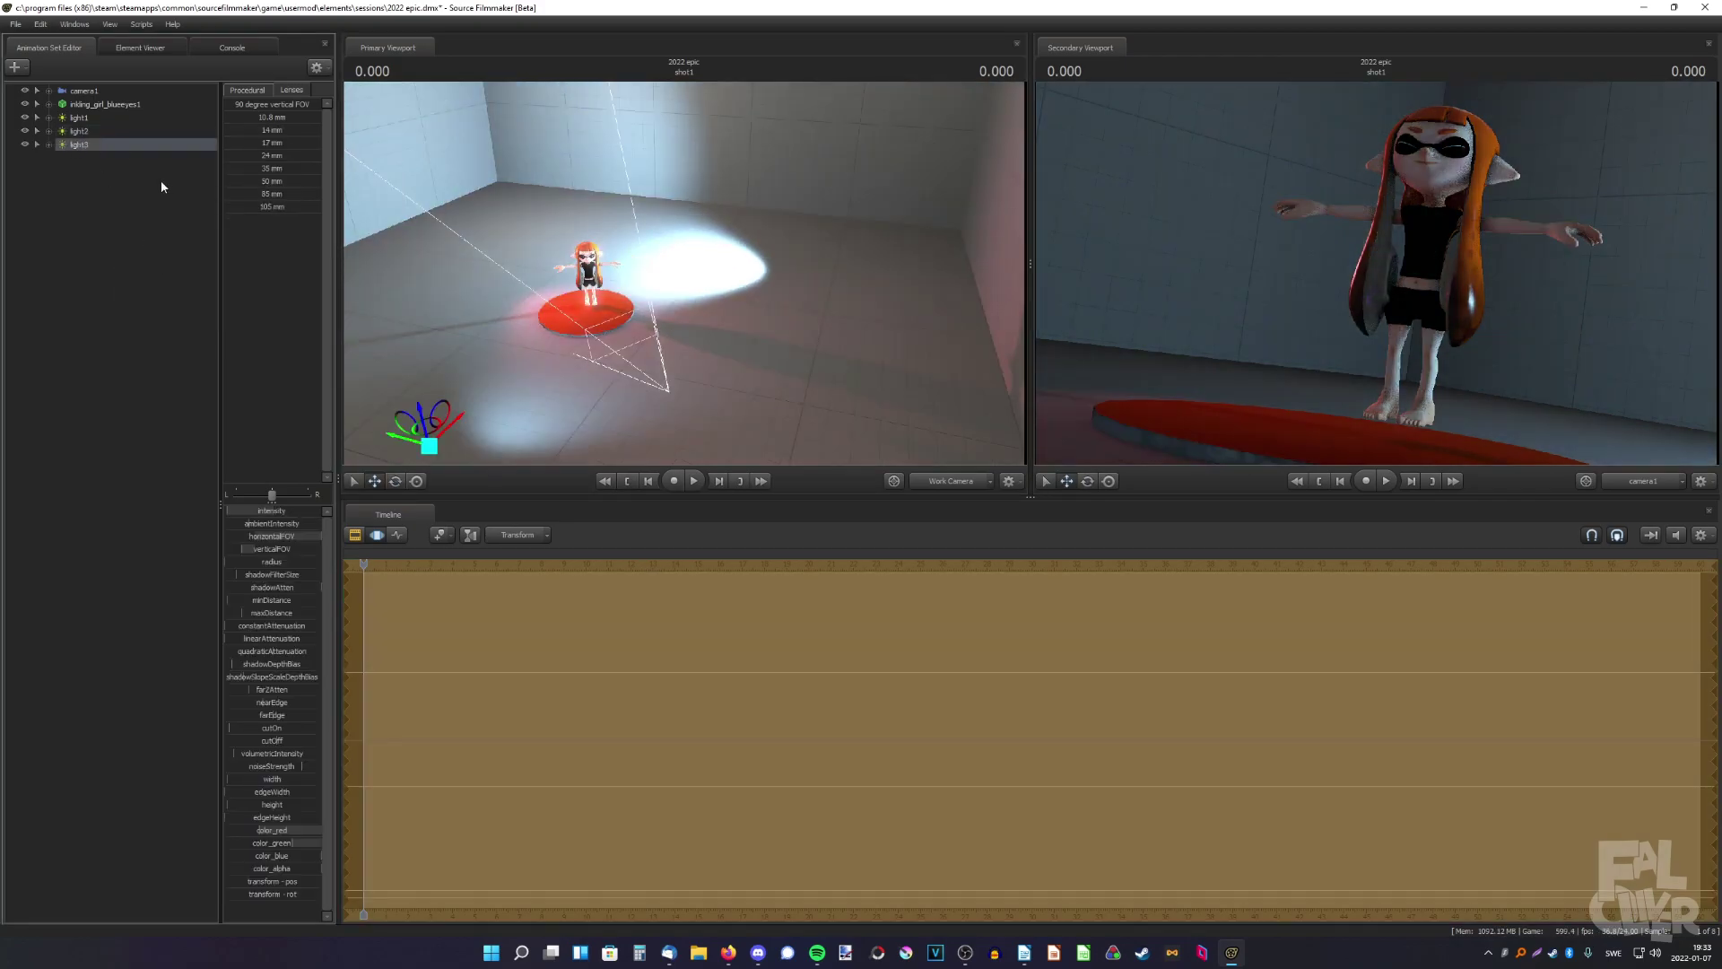
left_click_drag(291, 836, 288, 837)
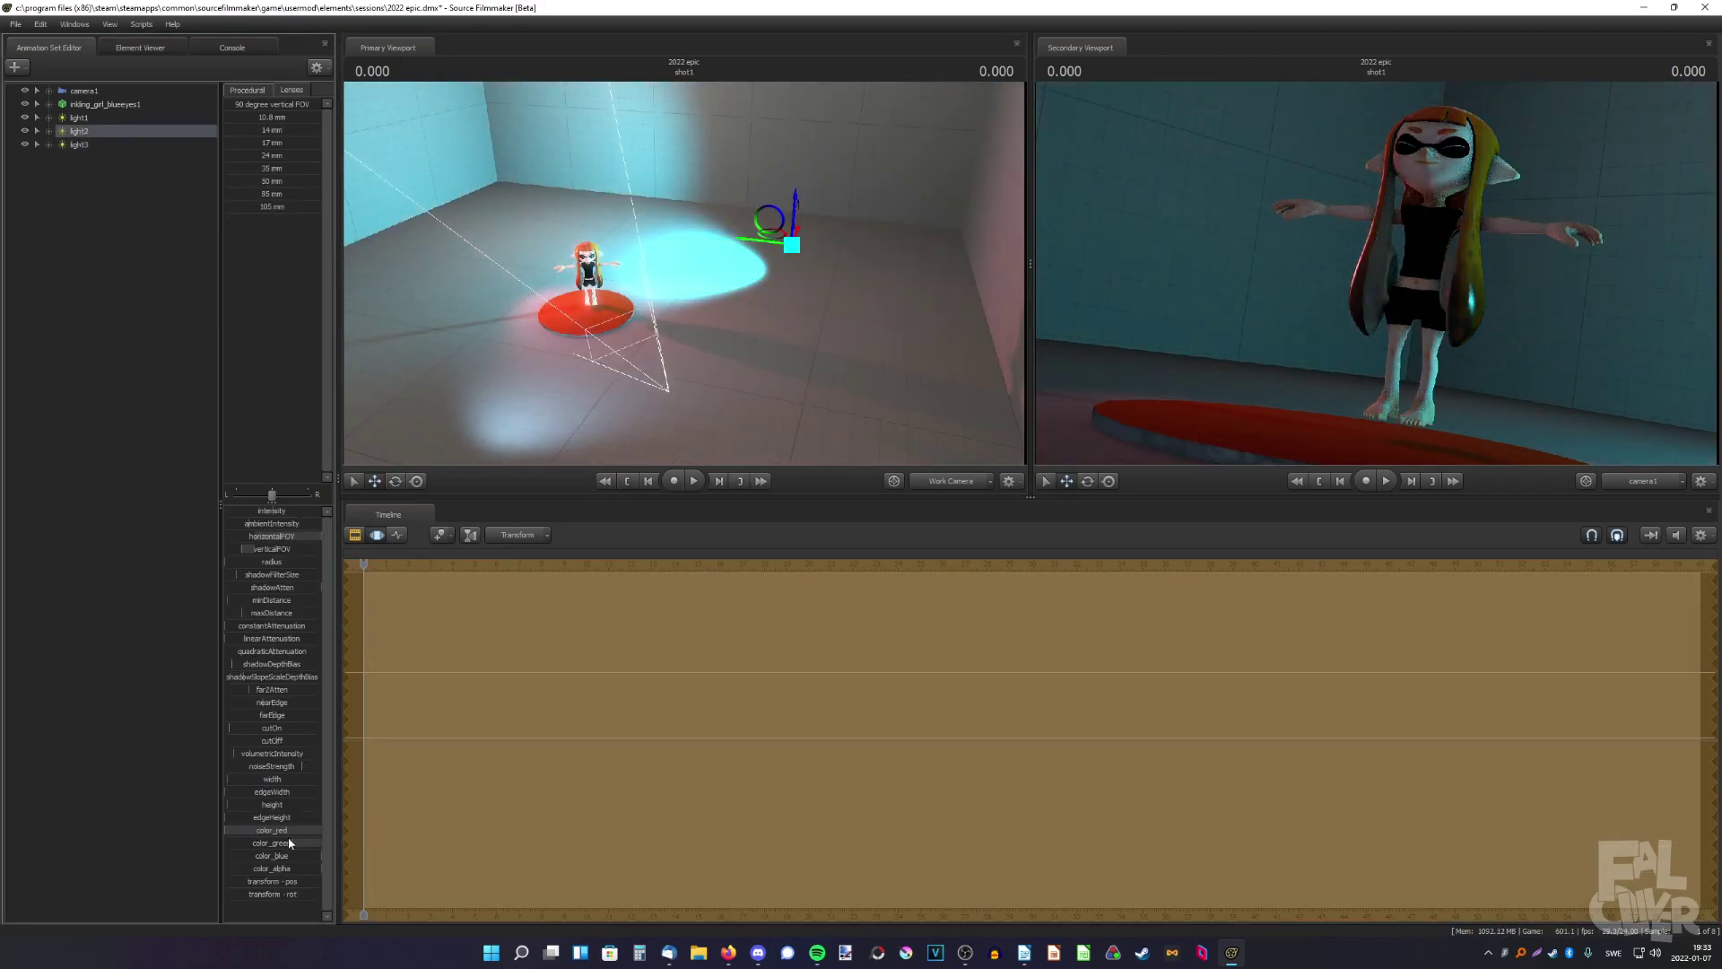
left_click(69, 319)
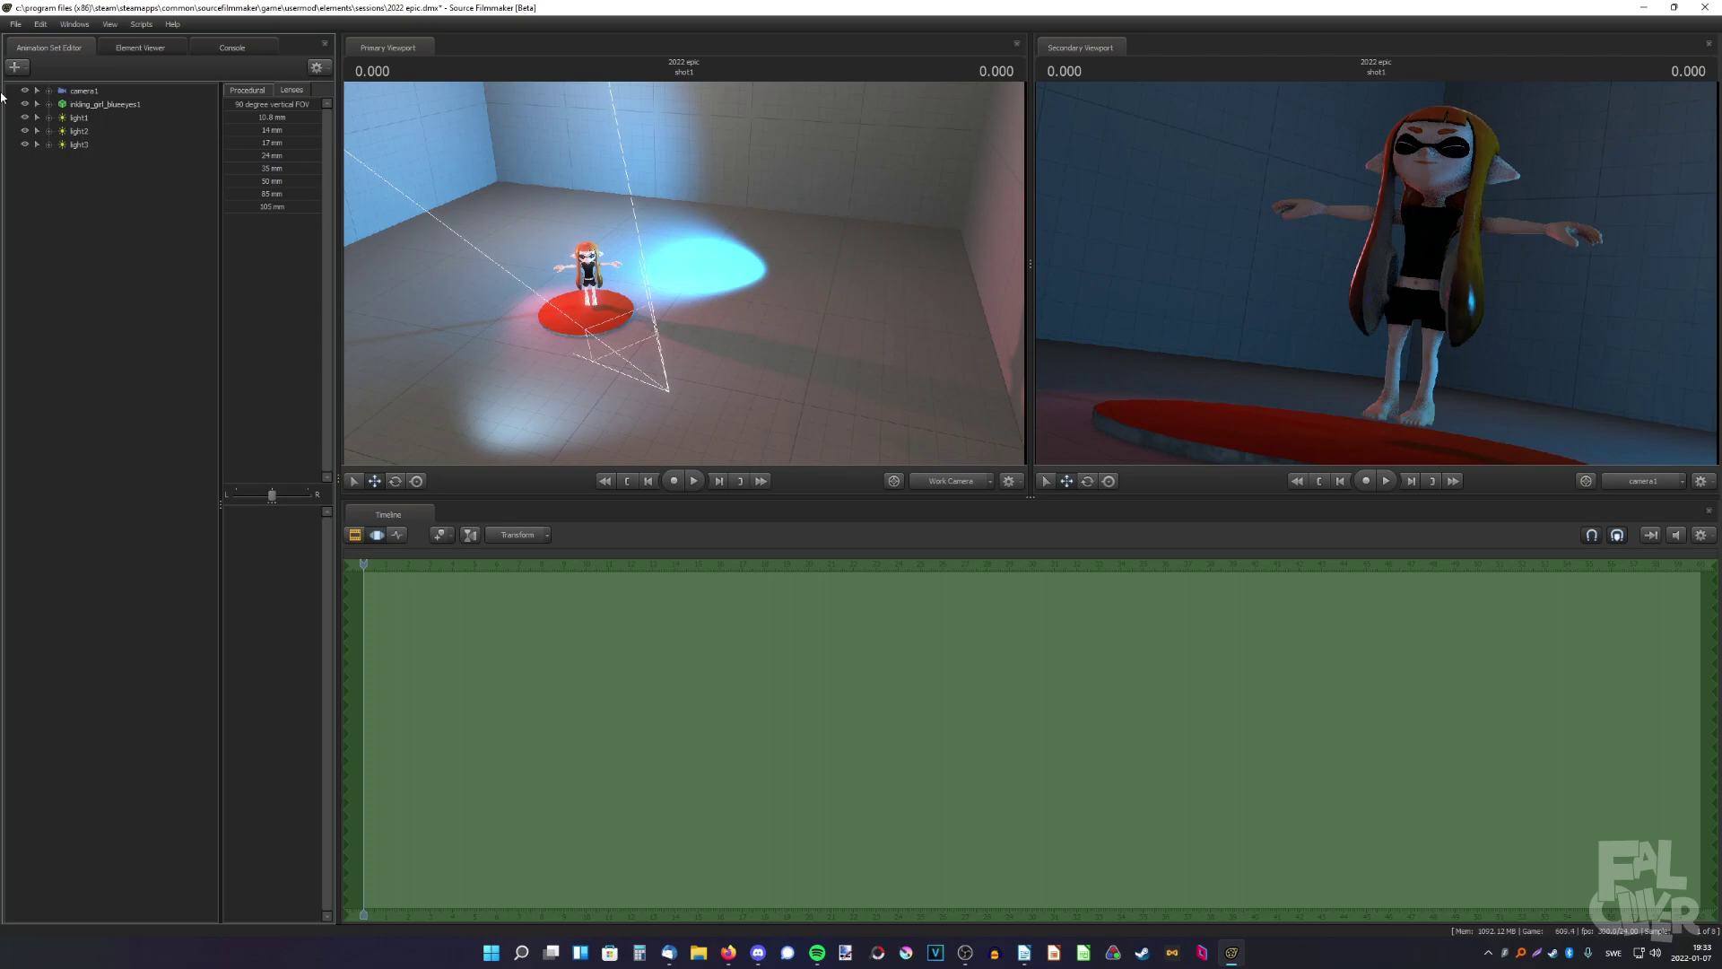
Step: Create an animation set for a new fourth light in the scene
right_click(92, 216)
left_click(74, 225)
right_click(78, 190)
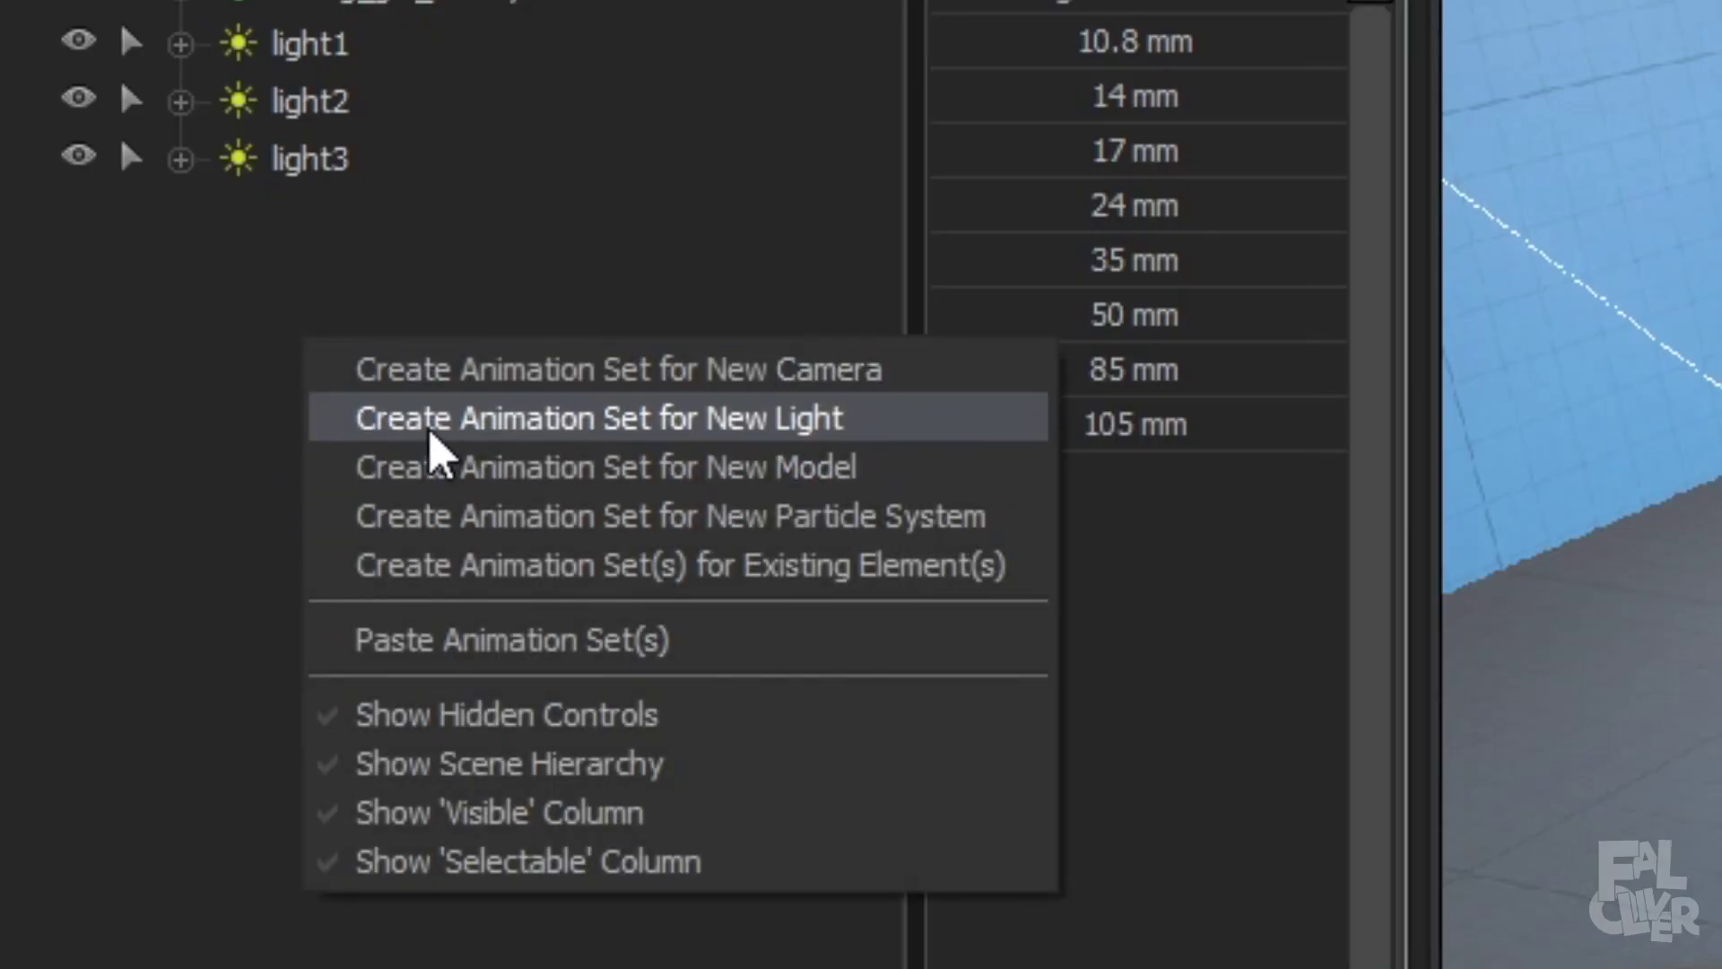
left_click(430, 418)
Step: Try enabling volumetrics on light4, rotating it and moving it beside the character
right_click(314, 215)
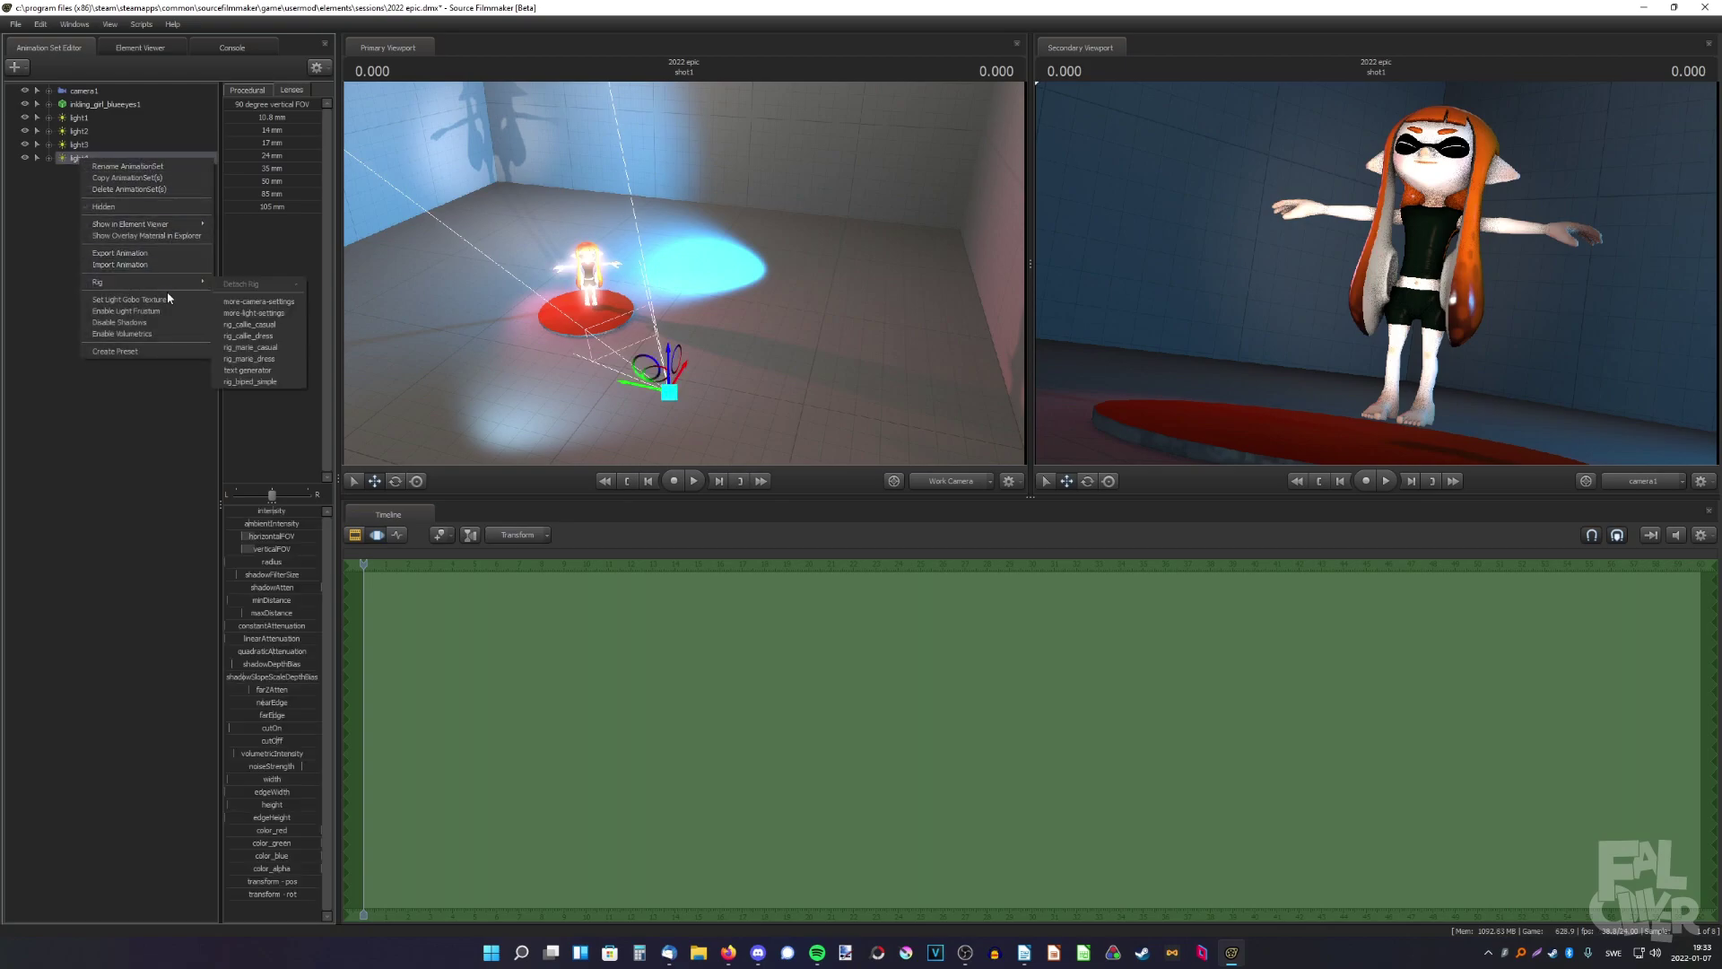
left_click(108, 336)
mouse_move(657, 376)
left_mouse_down()
mouse_move(754, 362)
mouse_move(665, 373)
left_mouse_up()
left_click(395, 481)
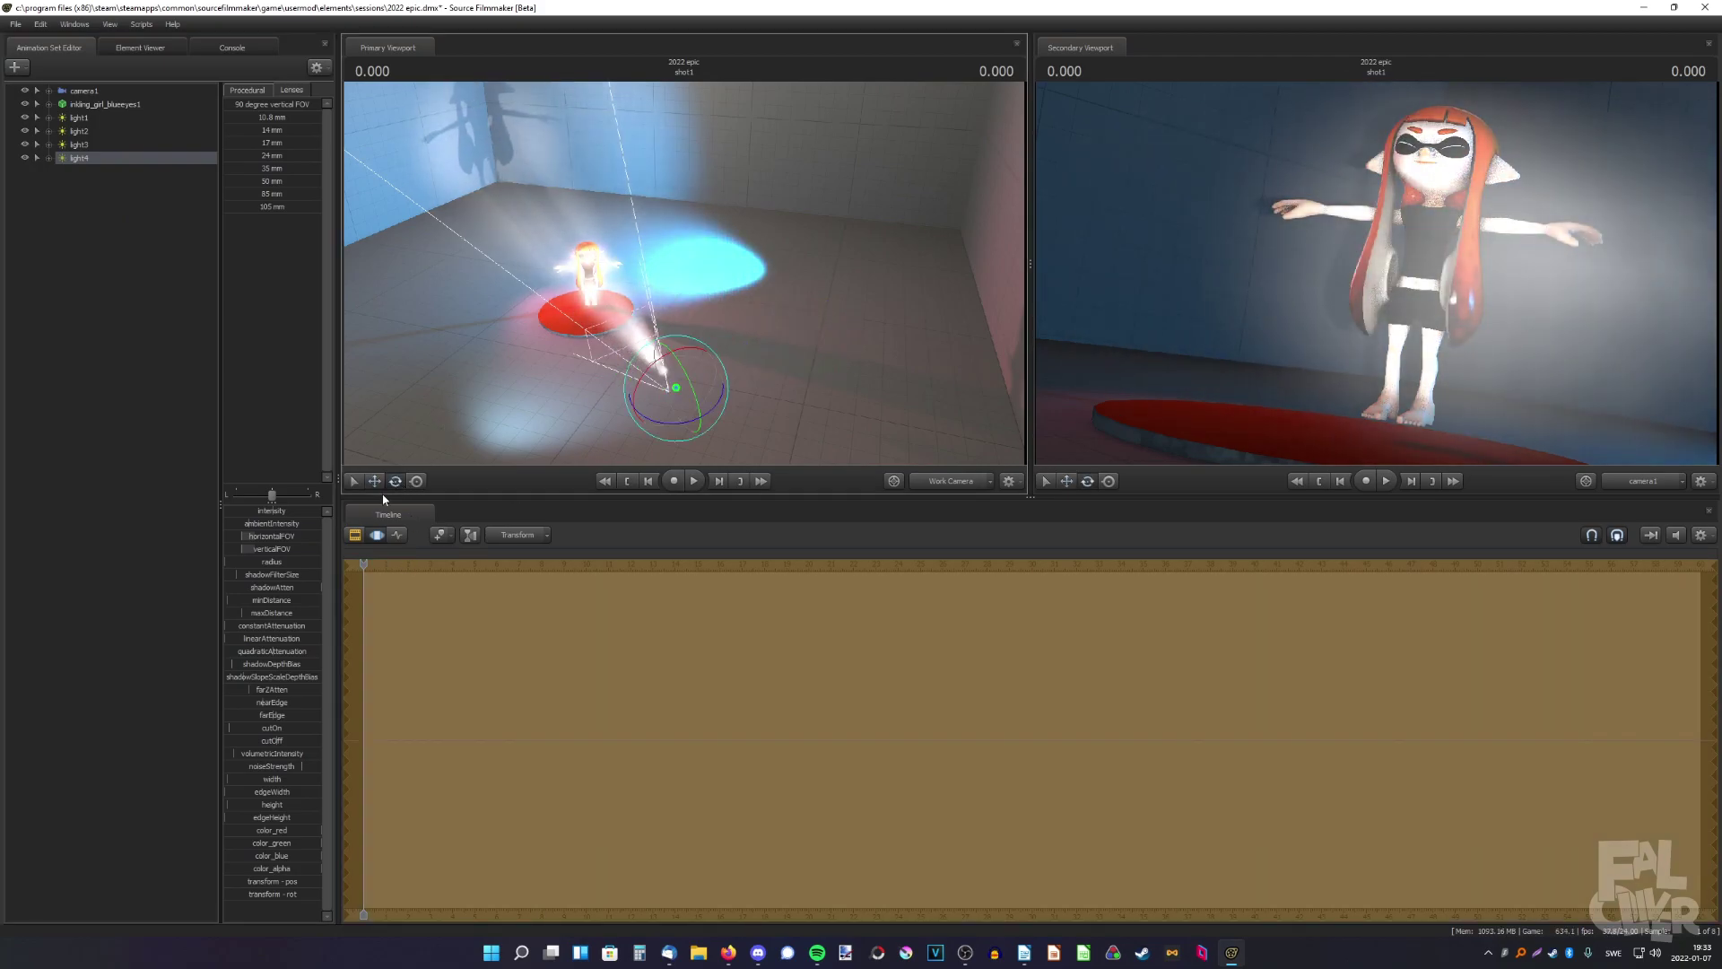
left_click(374, 481)
left_click_drag(668, 381, 776, 296)
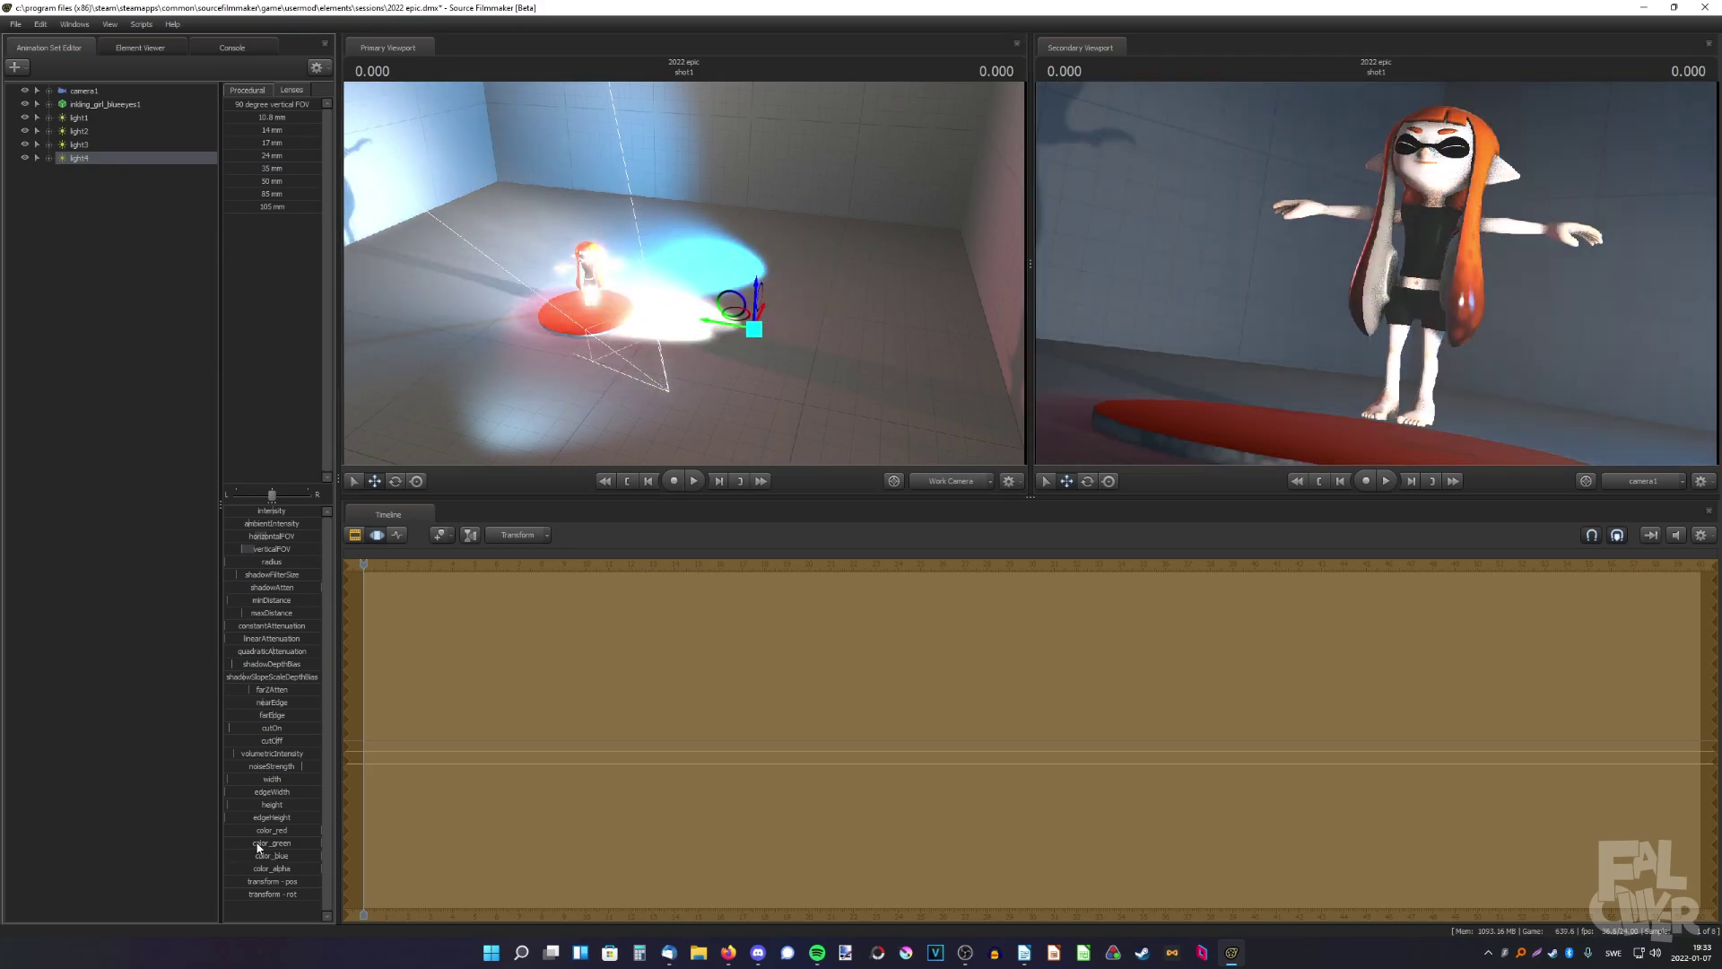
left_click(481, 205)
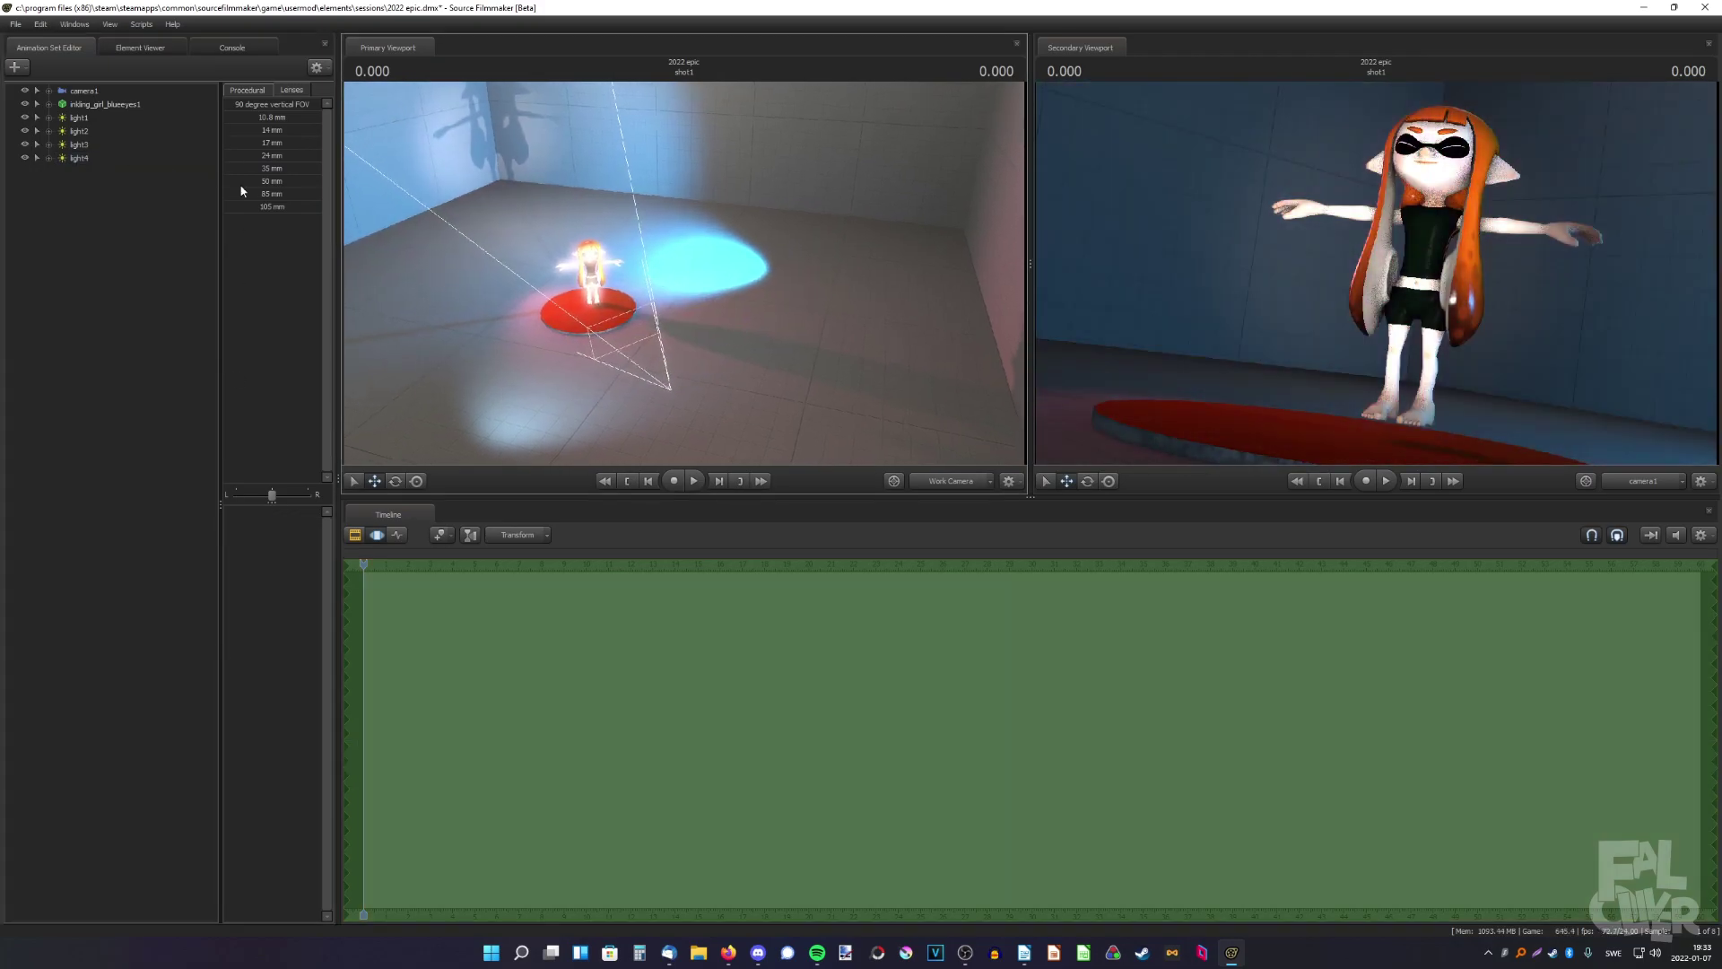
Step: Try a pink character image as light4's gobo texture, previewing several textures, and check the projection on the walls
right_click(83, 159)
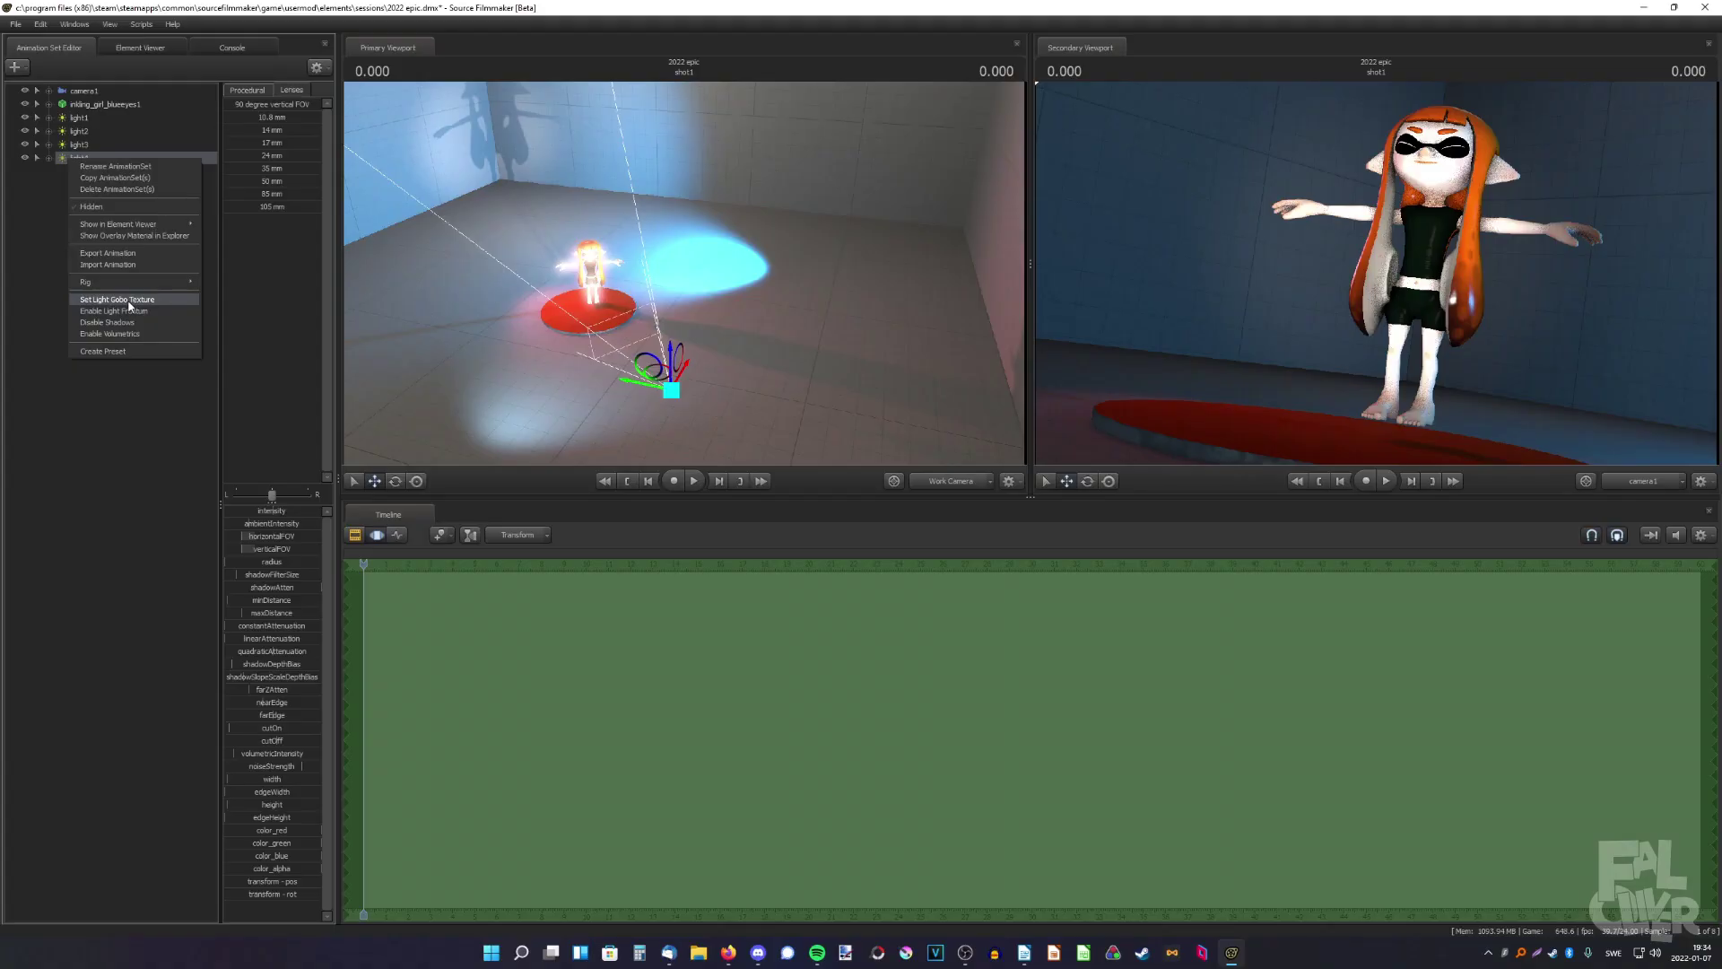
left_click(377, 603)
left_click(243, 398)
left_click(249, 413)
left_click(248, 398)
left_click(242, 381)
left_click(244, 405)
left_click(247, 423)
left_click(247, 407)
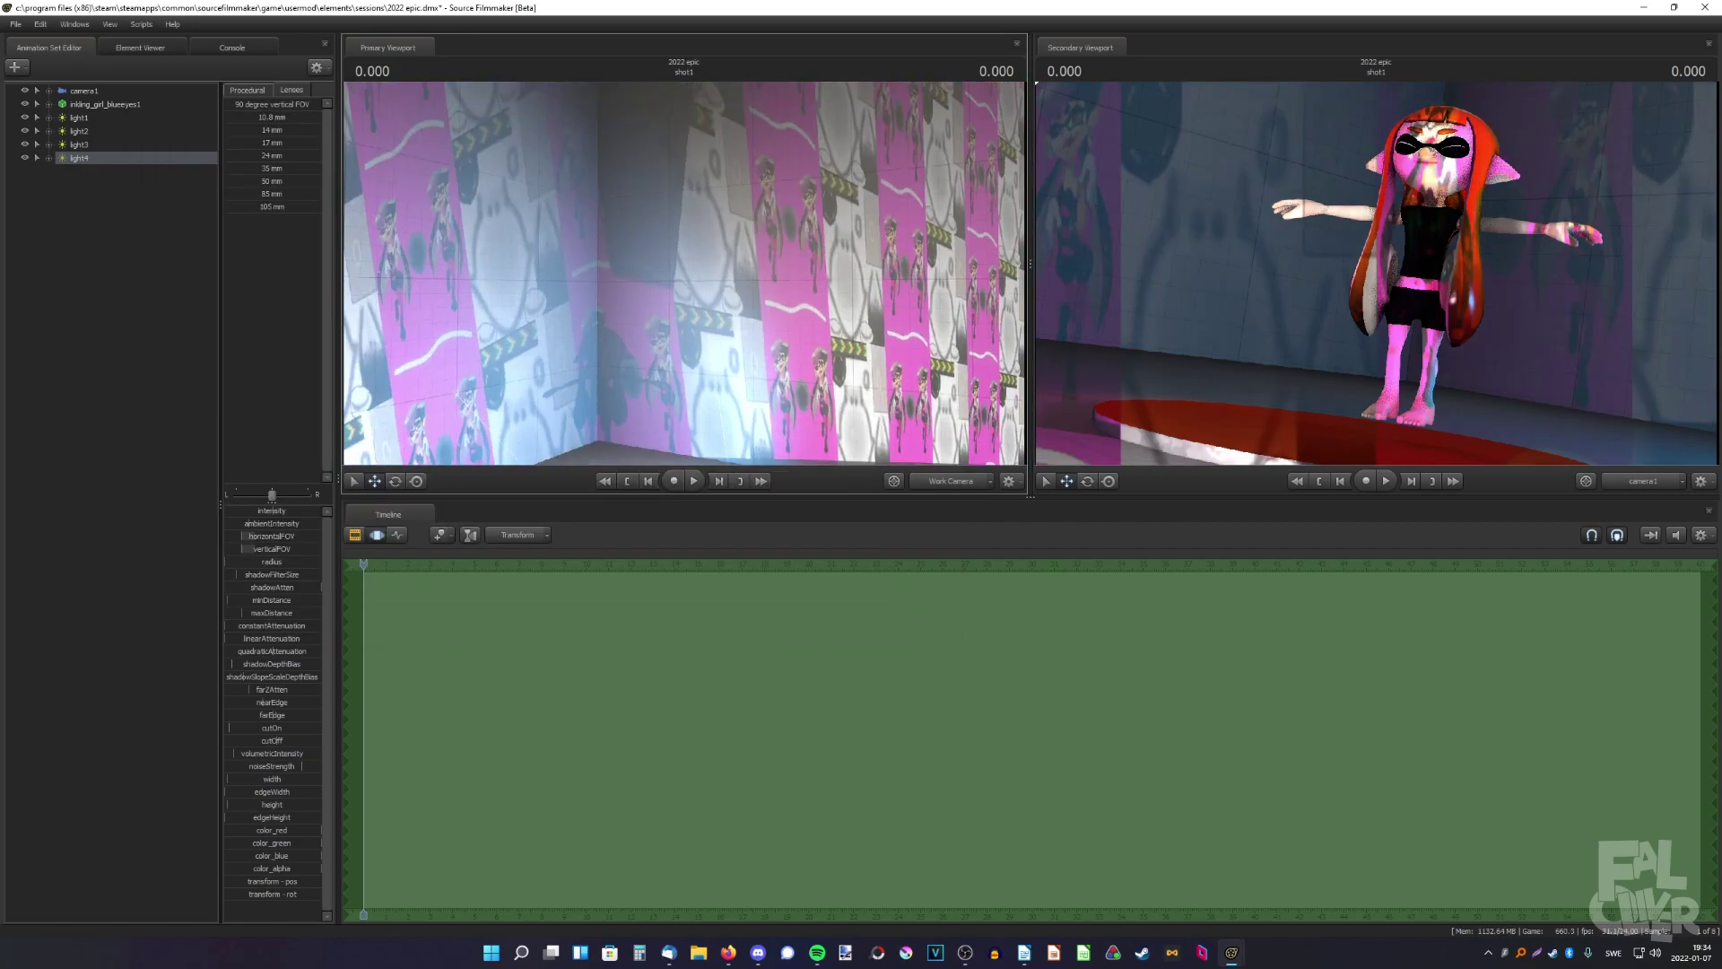
left_click_drag(684, 274, 673, 479)
Step: Set light4's gobo texture to the caustics pattern and aim the light from above the character so ripples fall on the floor
right_click(86, 159)
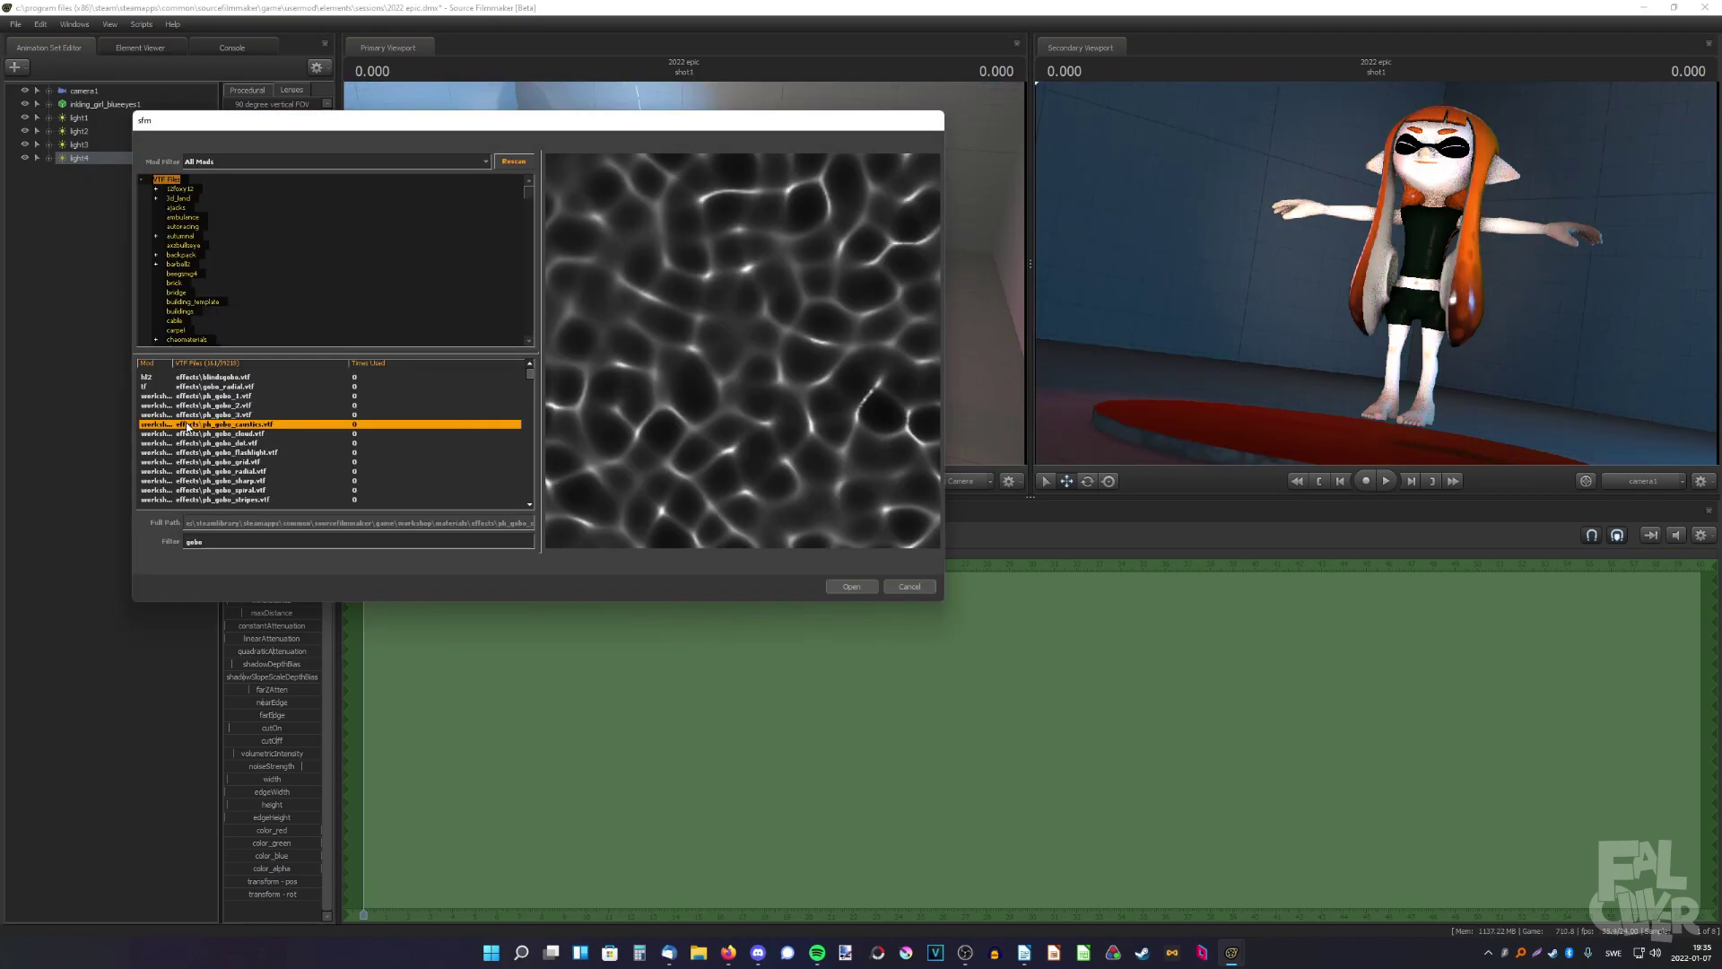
double_click(260, 427)
left_click_drag(691, 376, 692, 270)
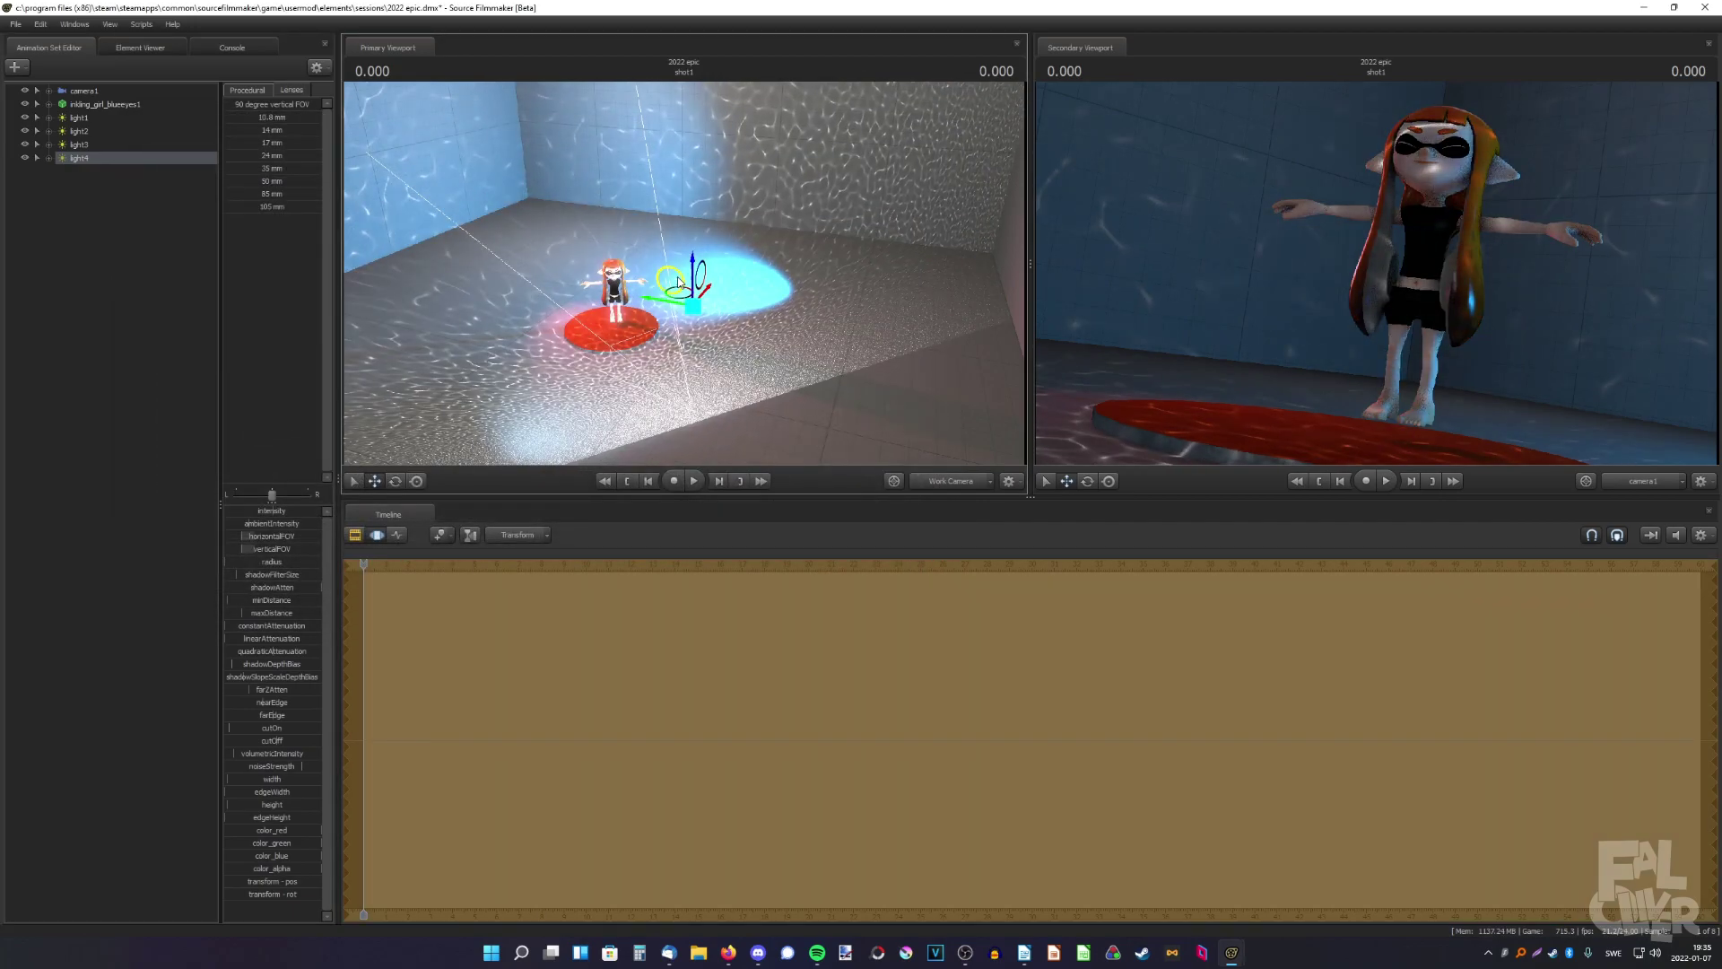
left_click(396, 482)
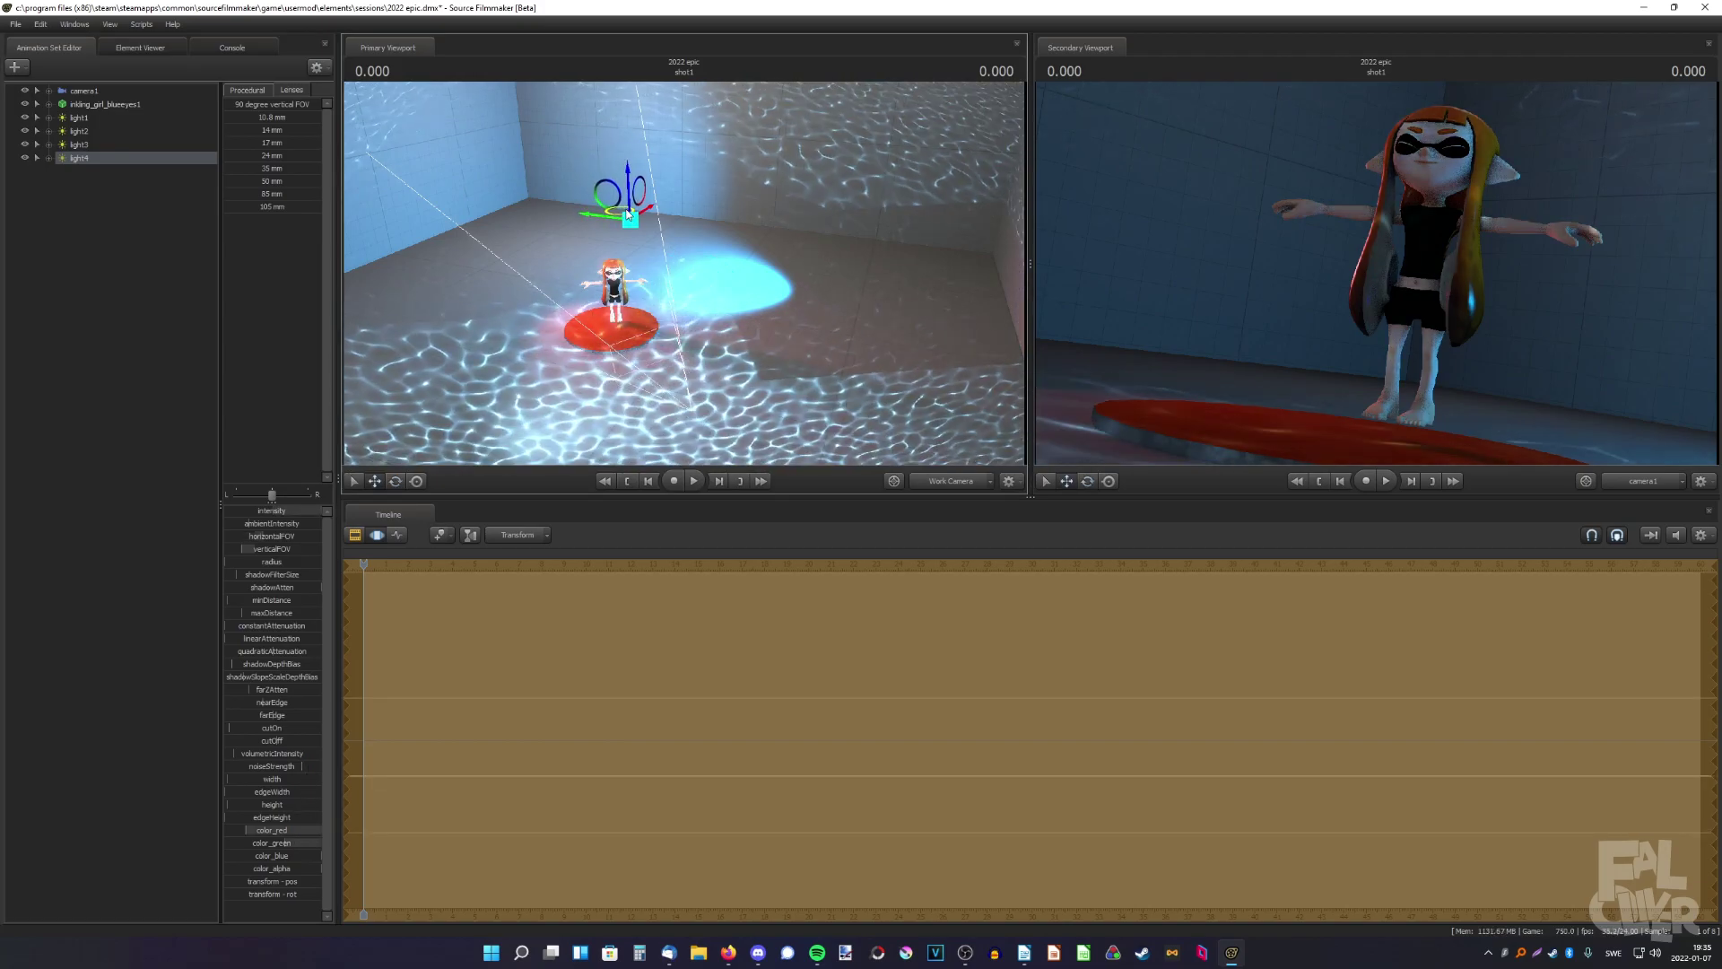
left_click_drag(628, 218, 625, 212)
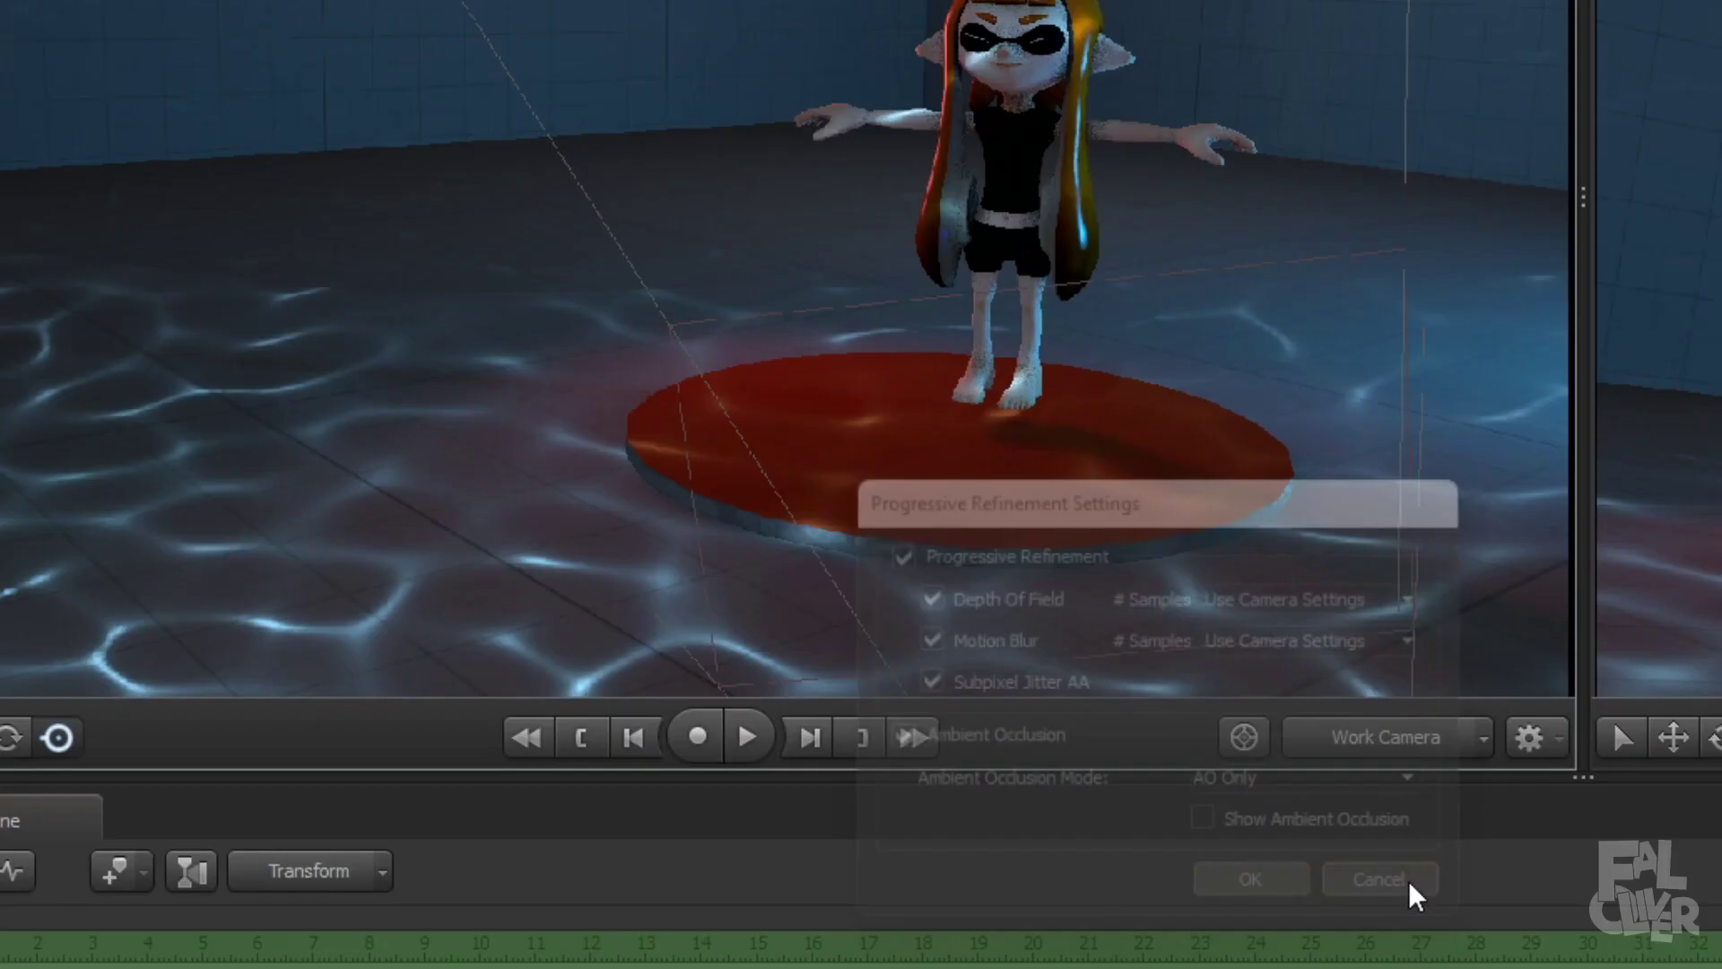
Step: Open the viewport's Progressive Refinement Settings and choose a different number of Depth Of Field samples
left_click(995, 549)
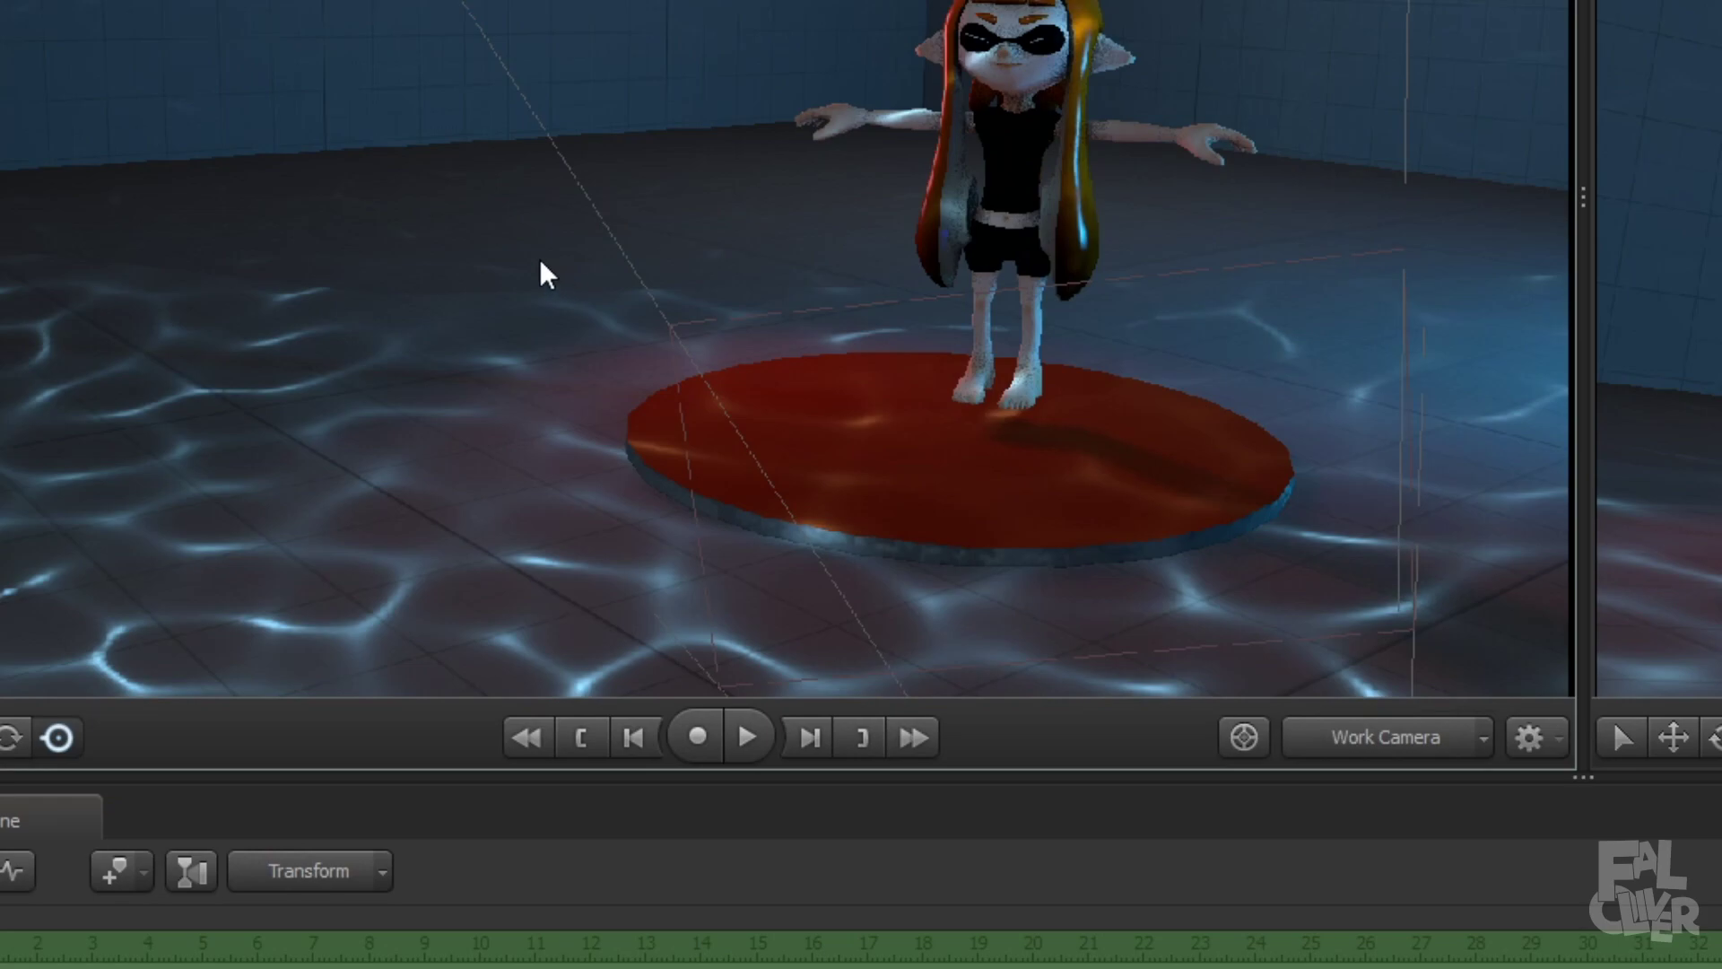
right_click(357, 230)
left_click(381, 253)
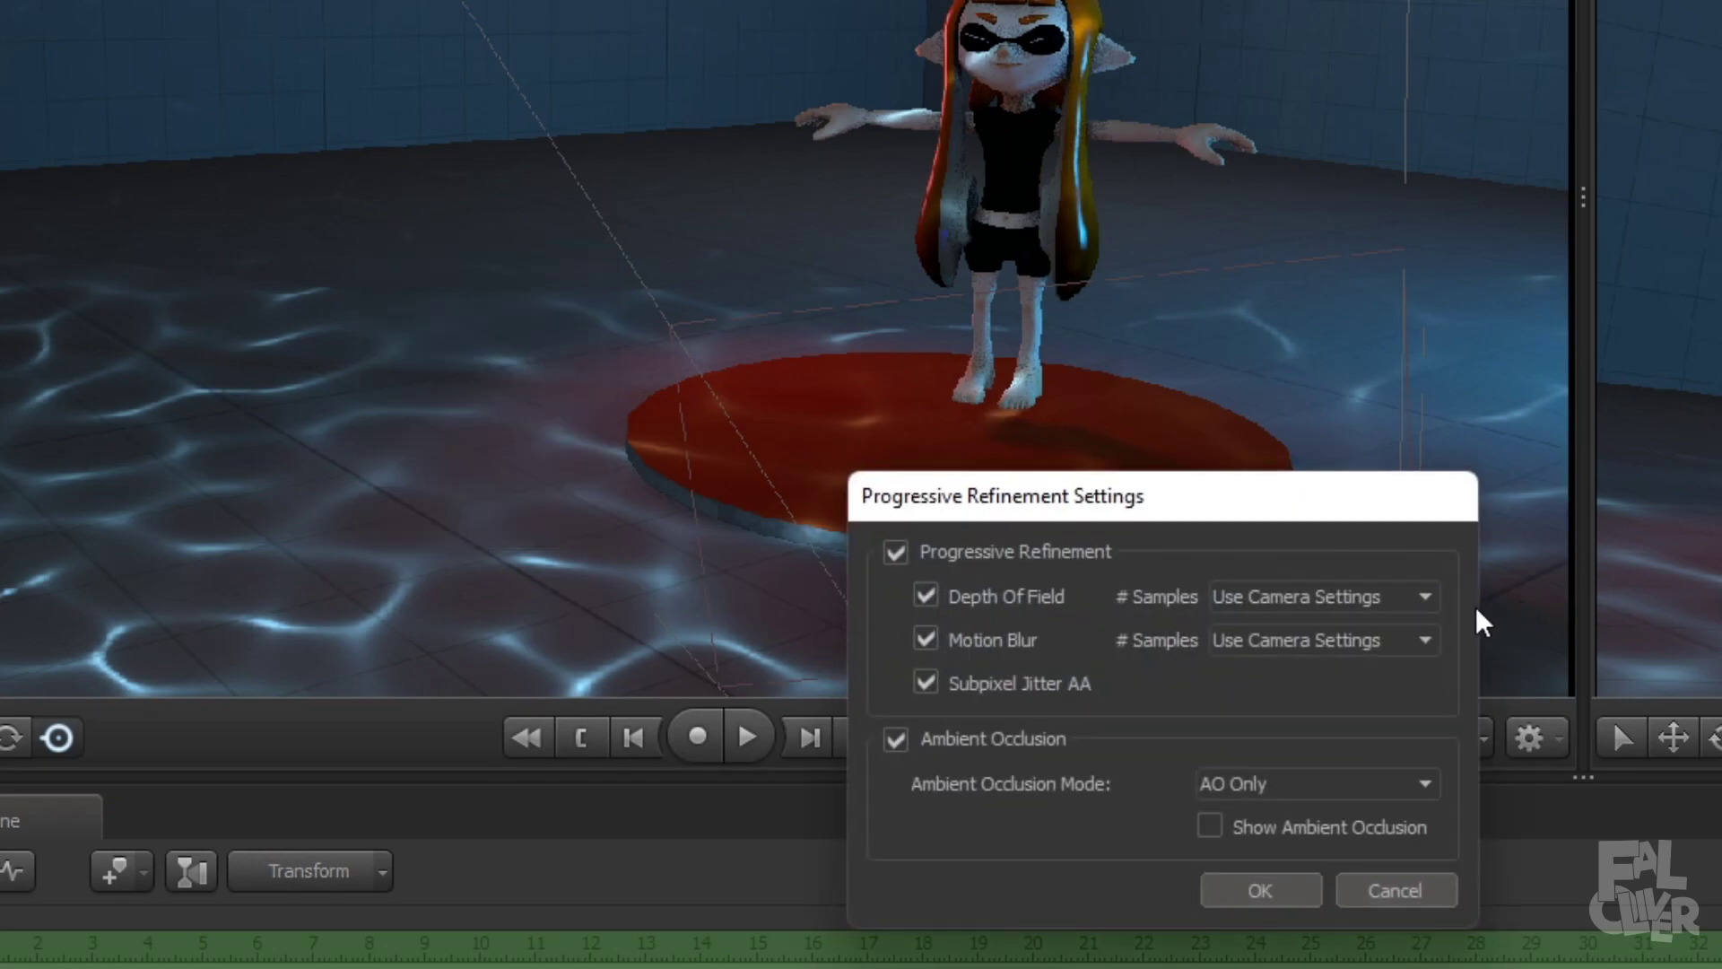
left_click(1425, 596)
left_click(1257, 800)
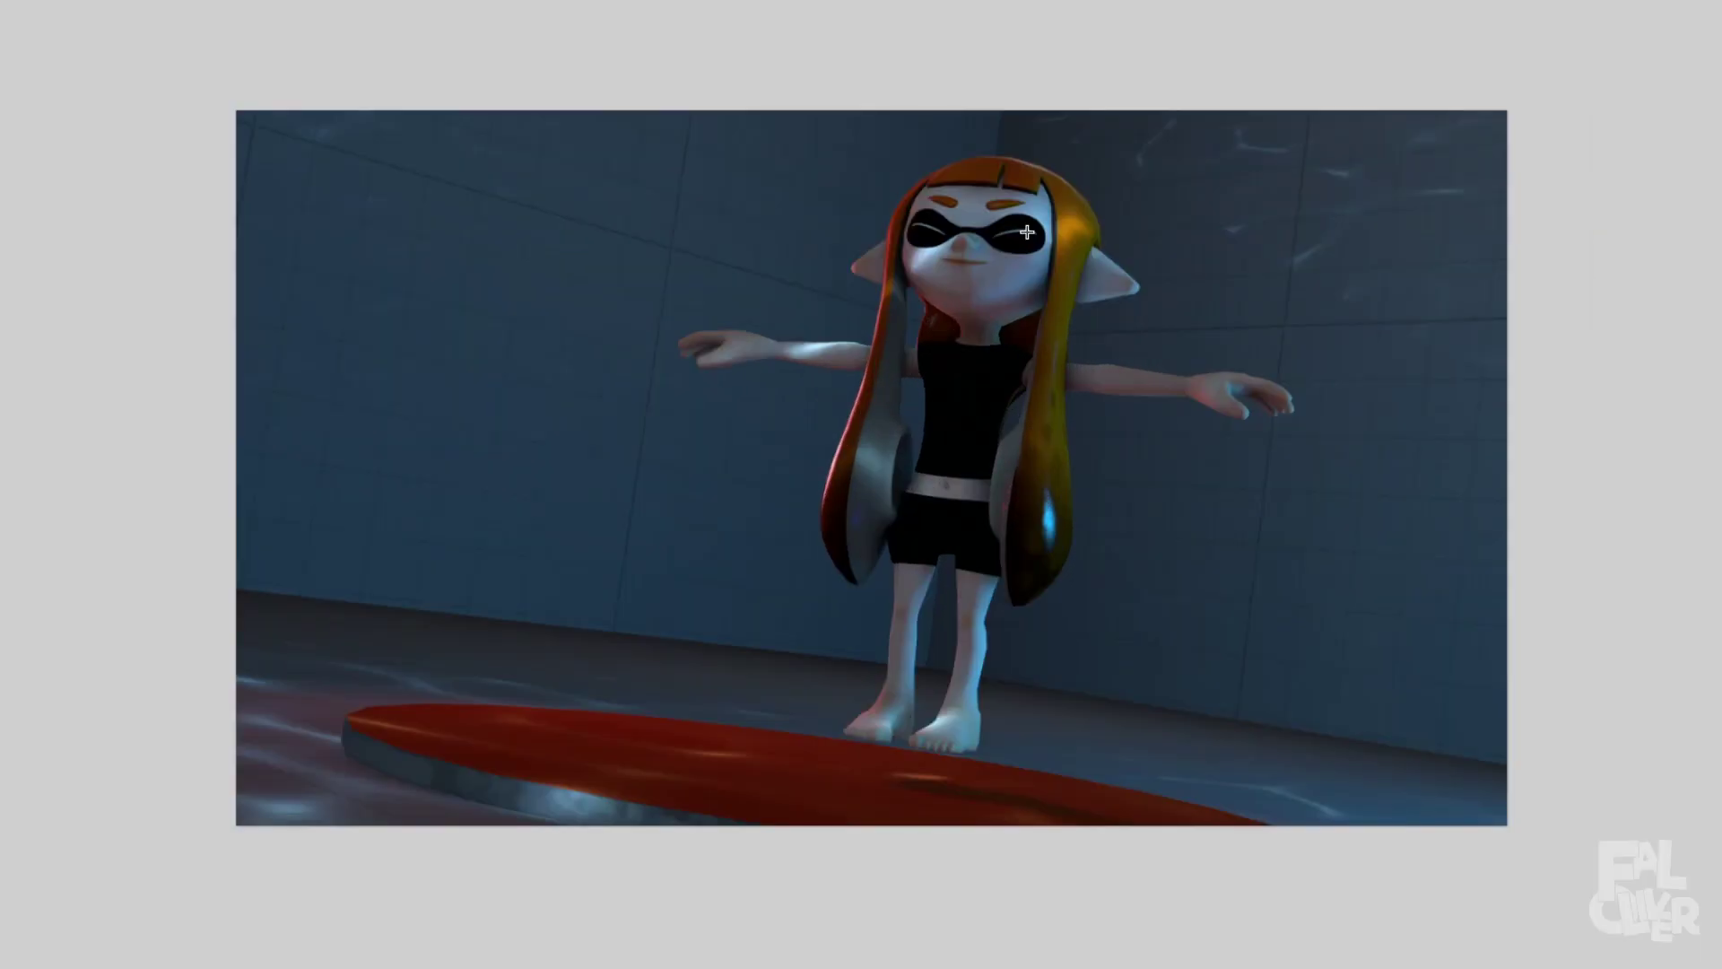
Step: Add a new layer to the rendered image and set the Text tool to the Carton Six font at size 72
scroll(961, 312, "up", 1, "ctrl")
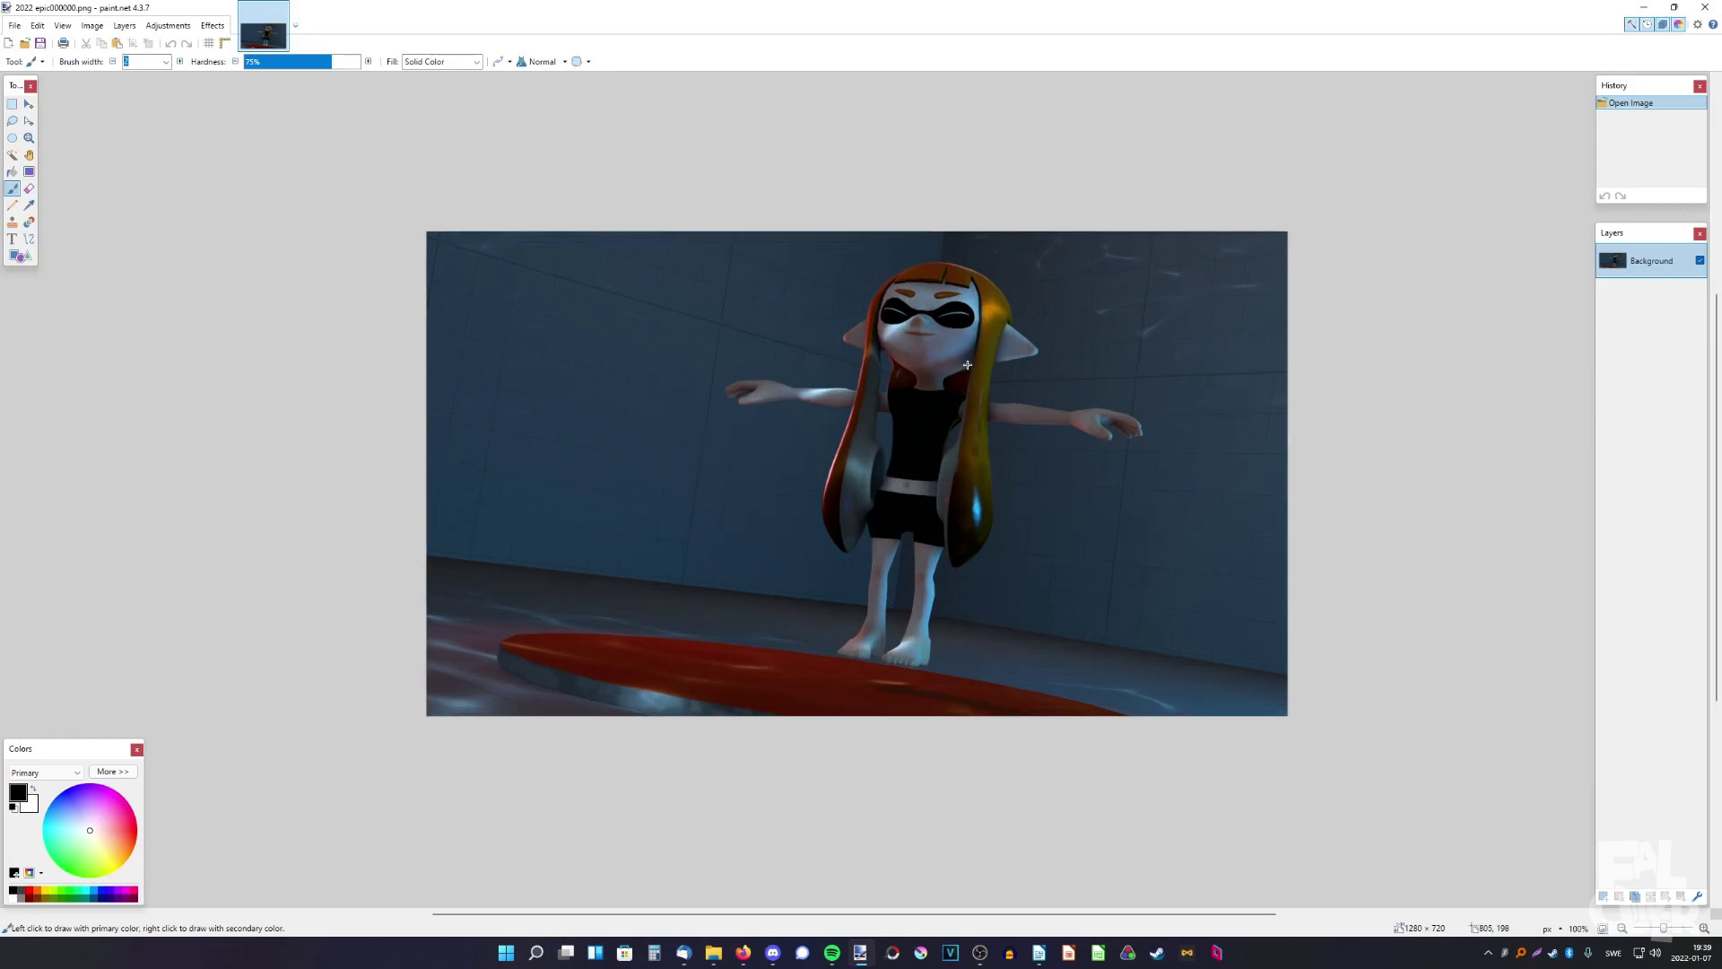
scroll(968, 365, "up", 1, "ctrl")
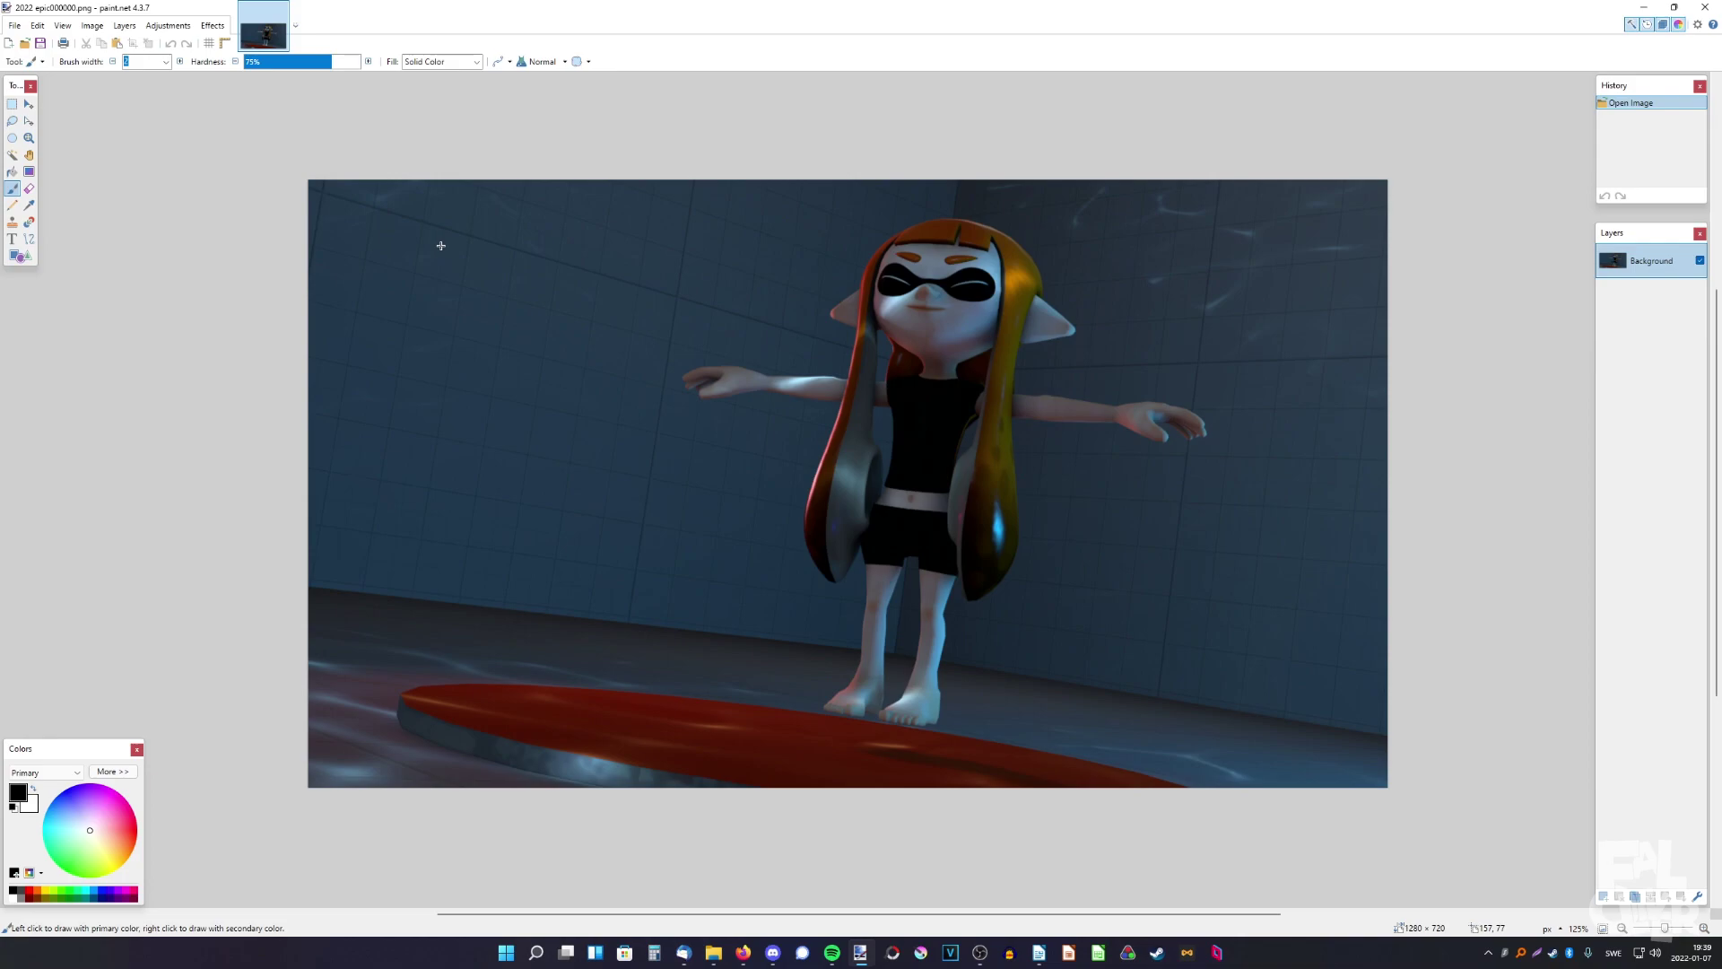
scroll(698, 344, "up", 1, "ctrl")
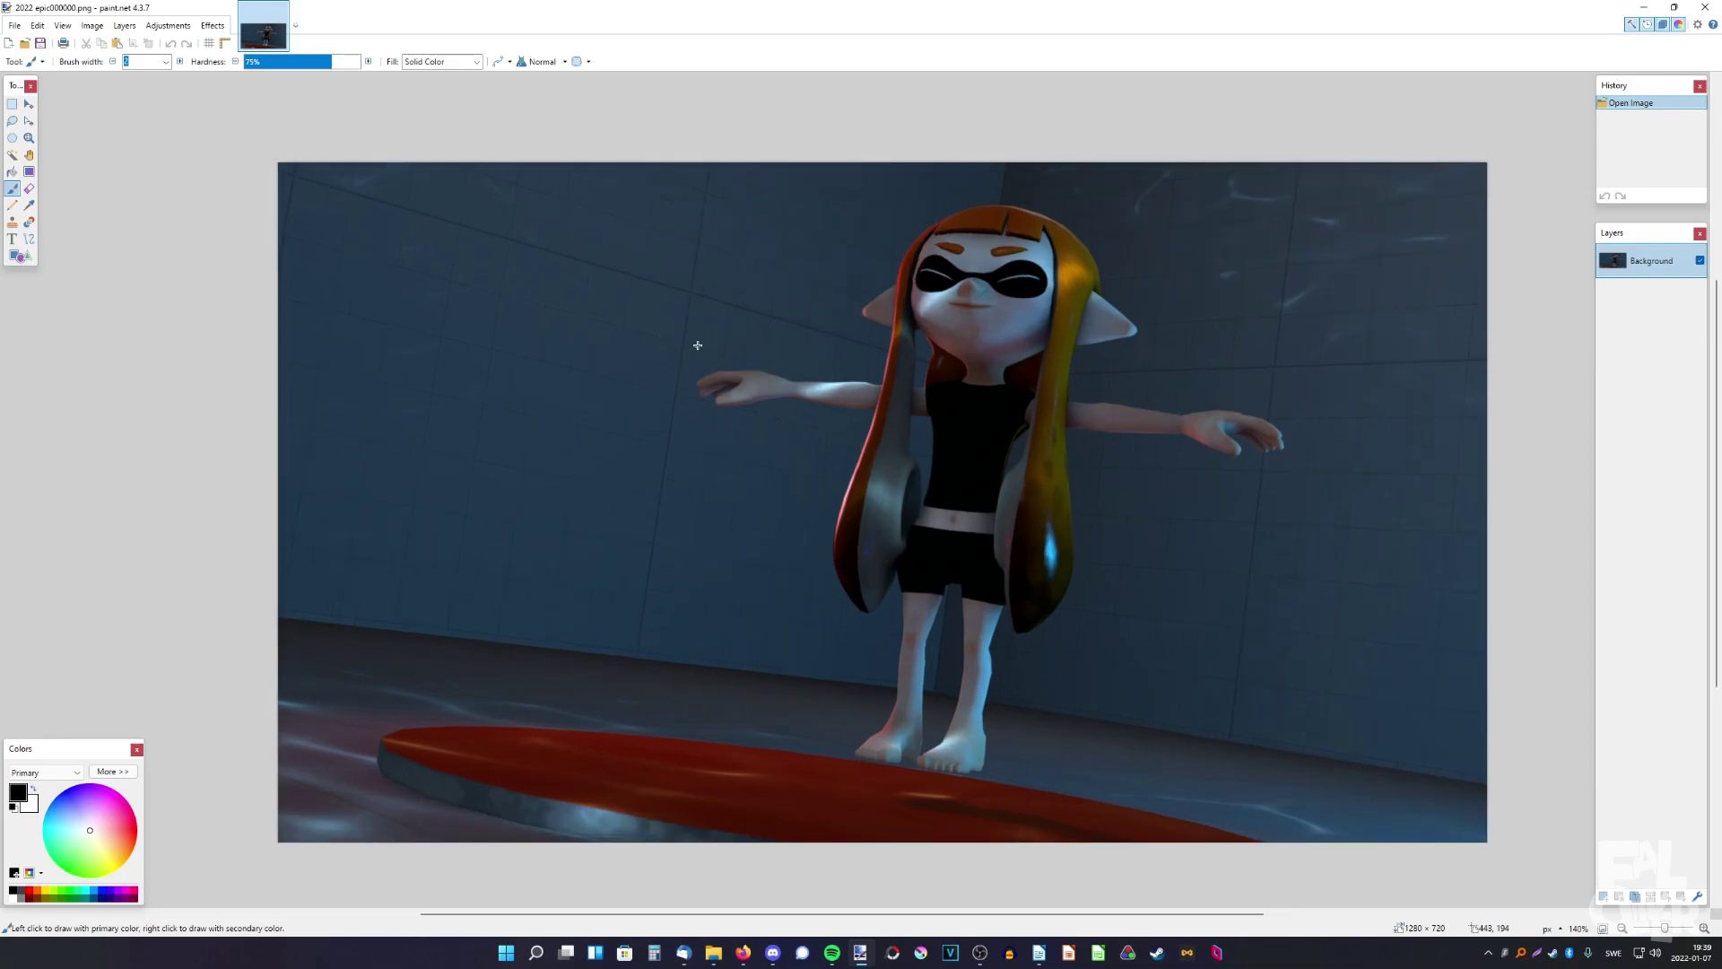
scroll(646, 331, "right", 1, "shift")
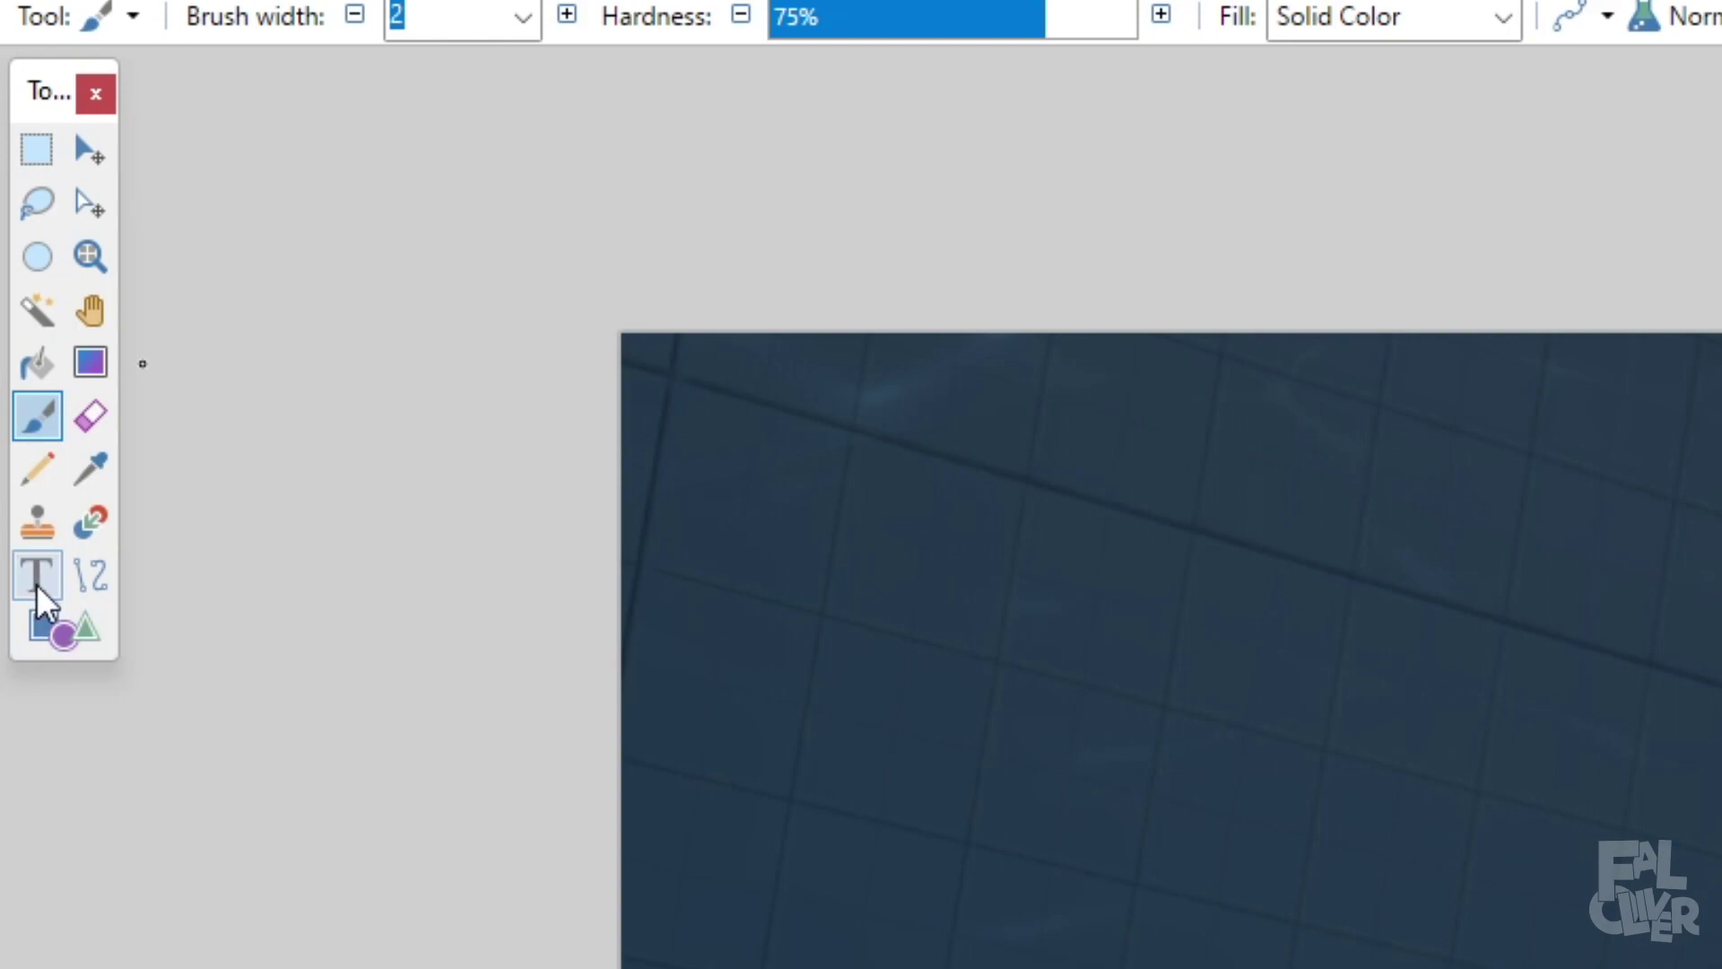
left_click(35, 574)
left_click(489, 180)
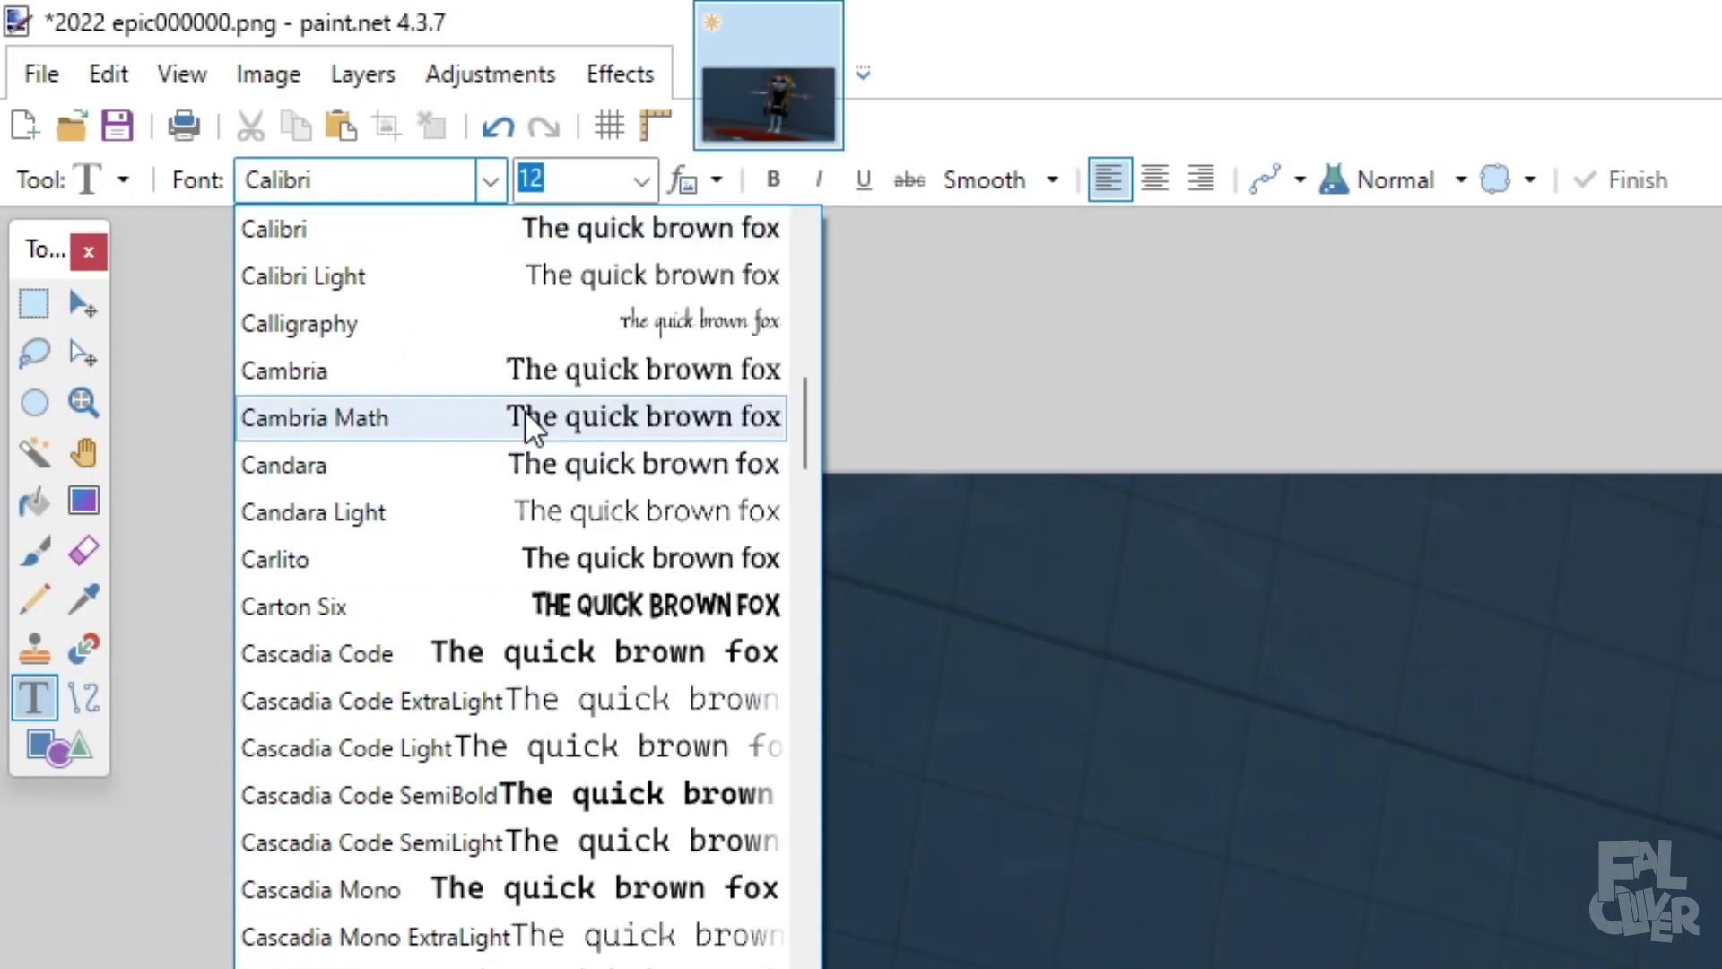
left_click(303, 617)
left_click(641, 180)
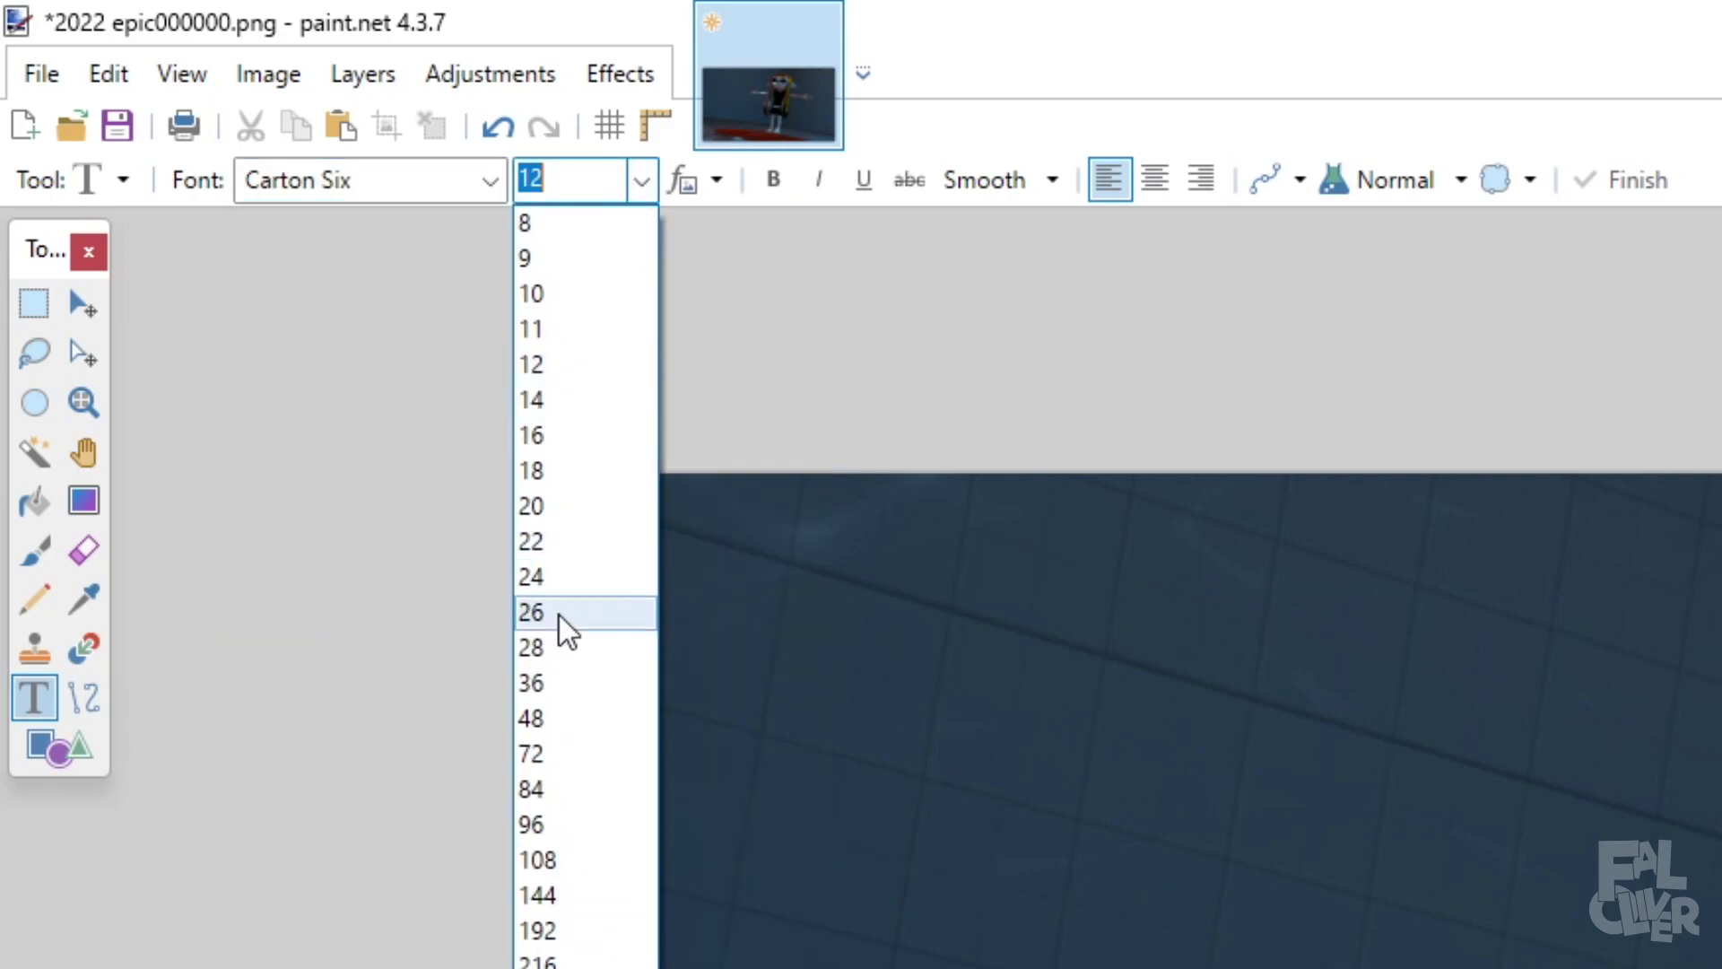
left_click(567, 755)
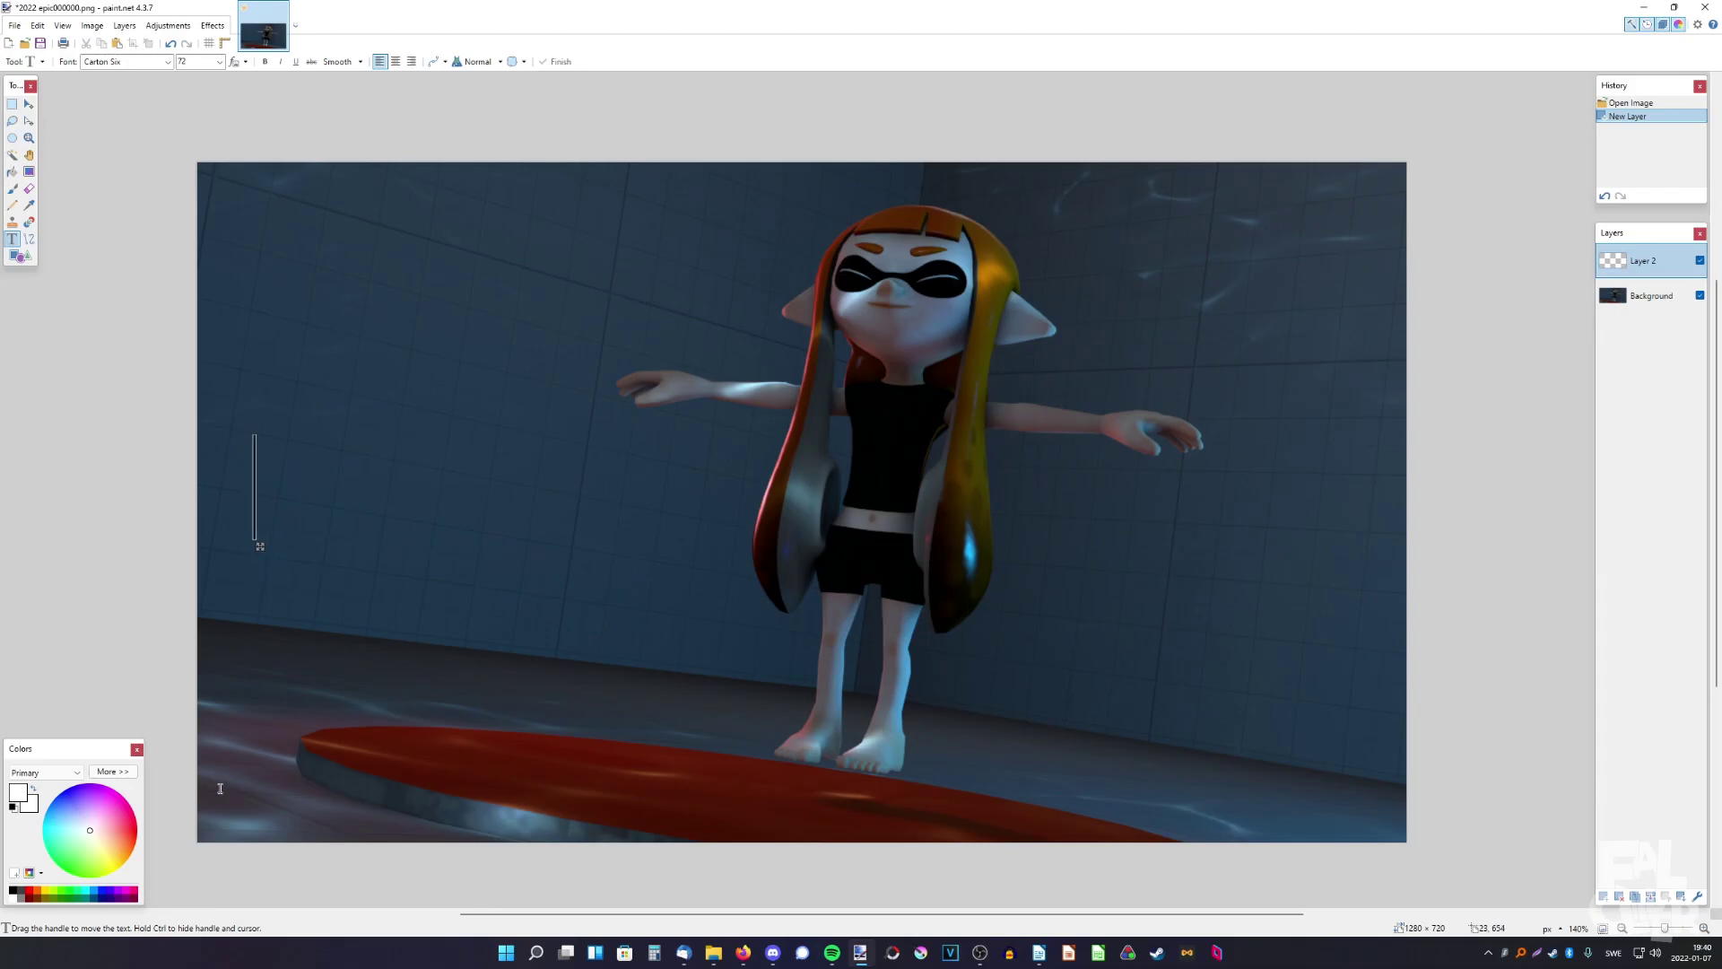
Step: Write FALOLIVER in white on the new layer, position it in the image's lower-left corner, and finish the text
left_click(233, 721)
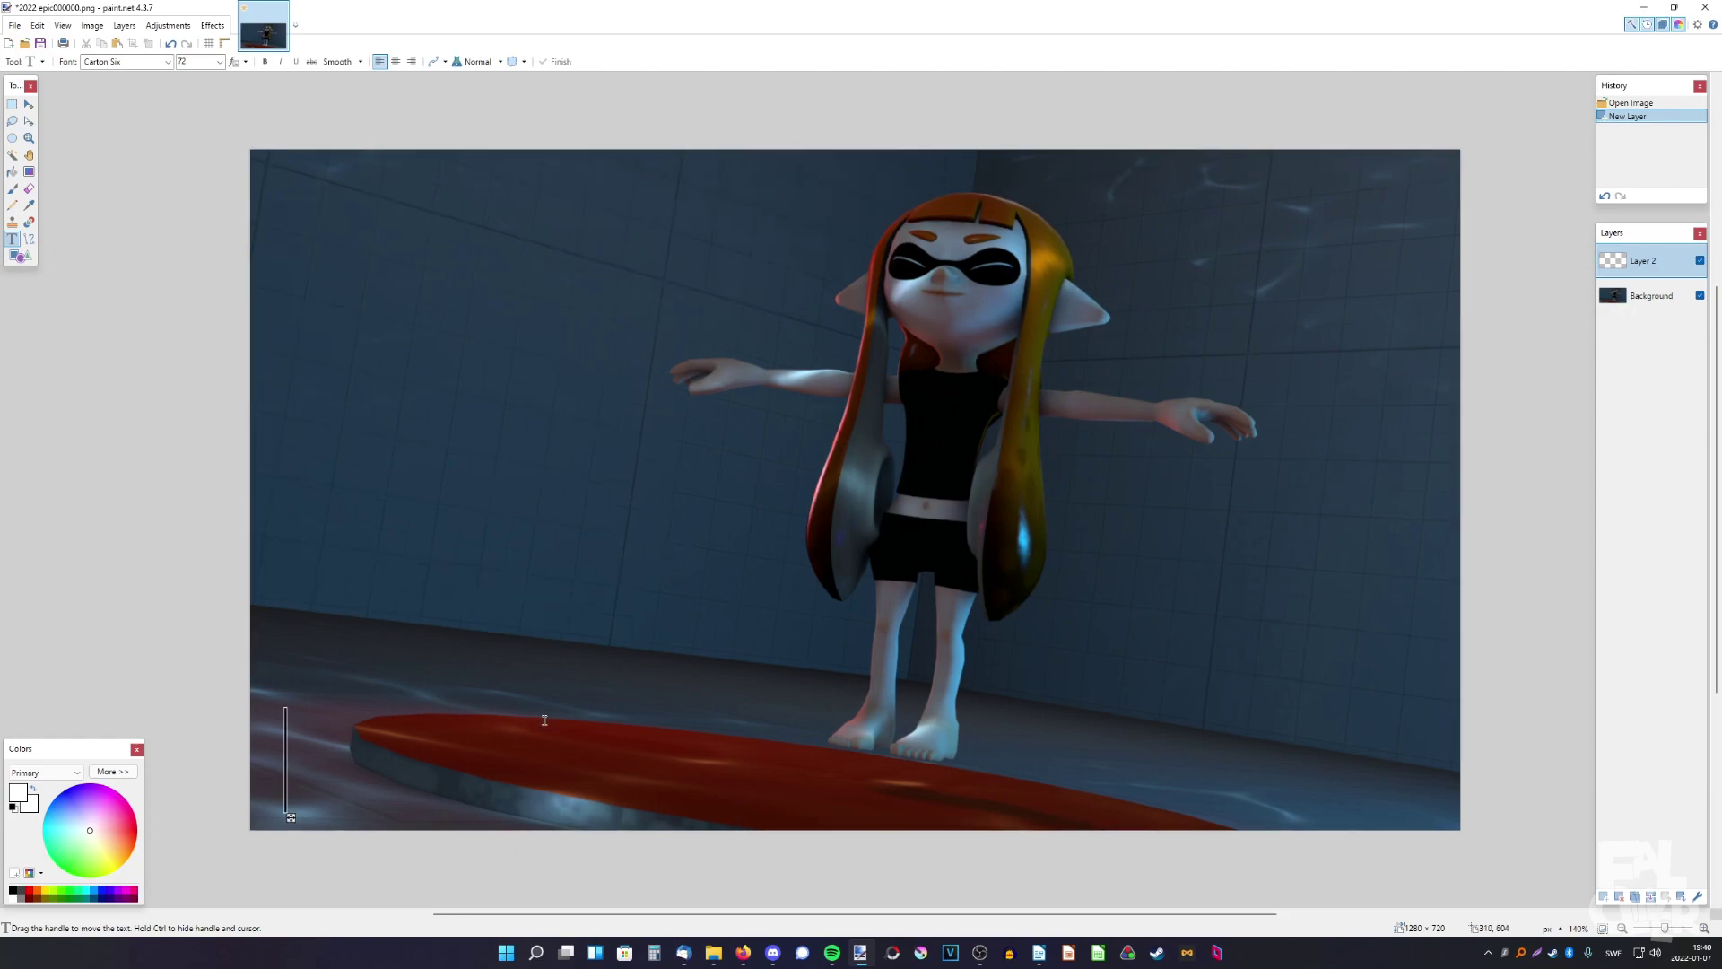
type("FALOLIVER")
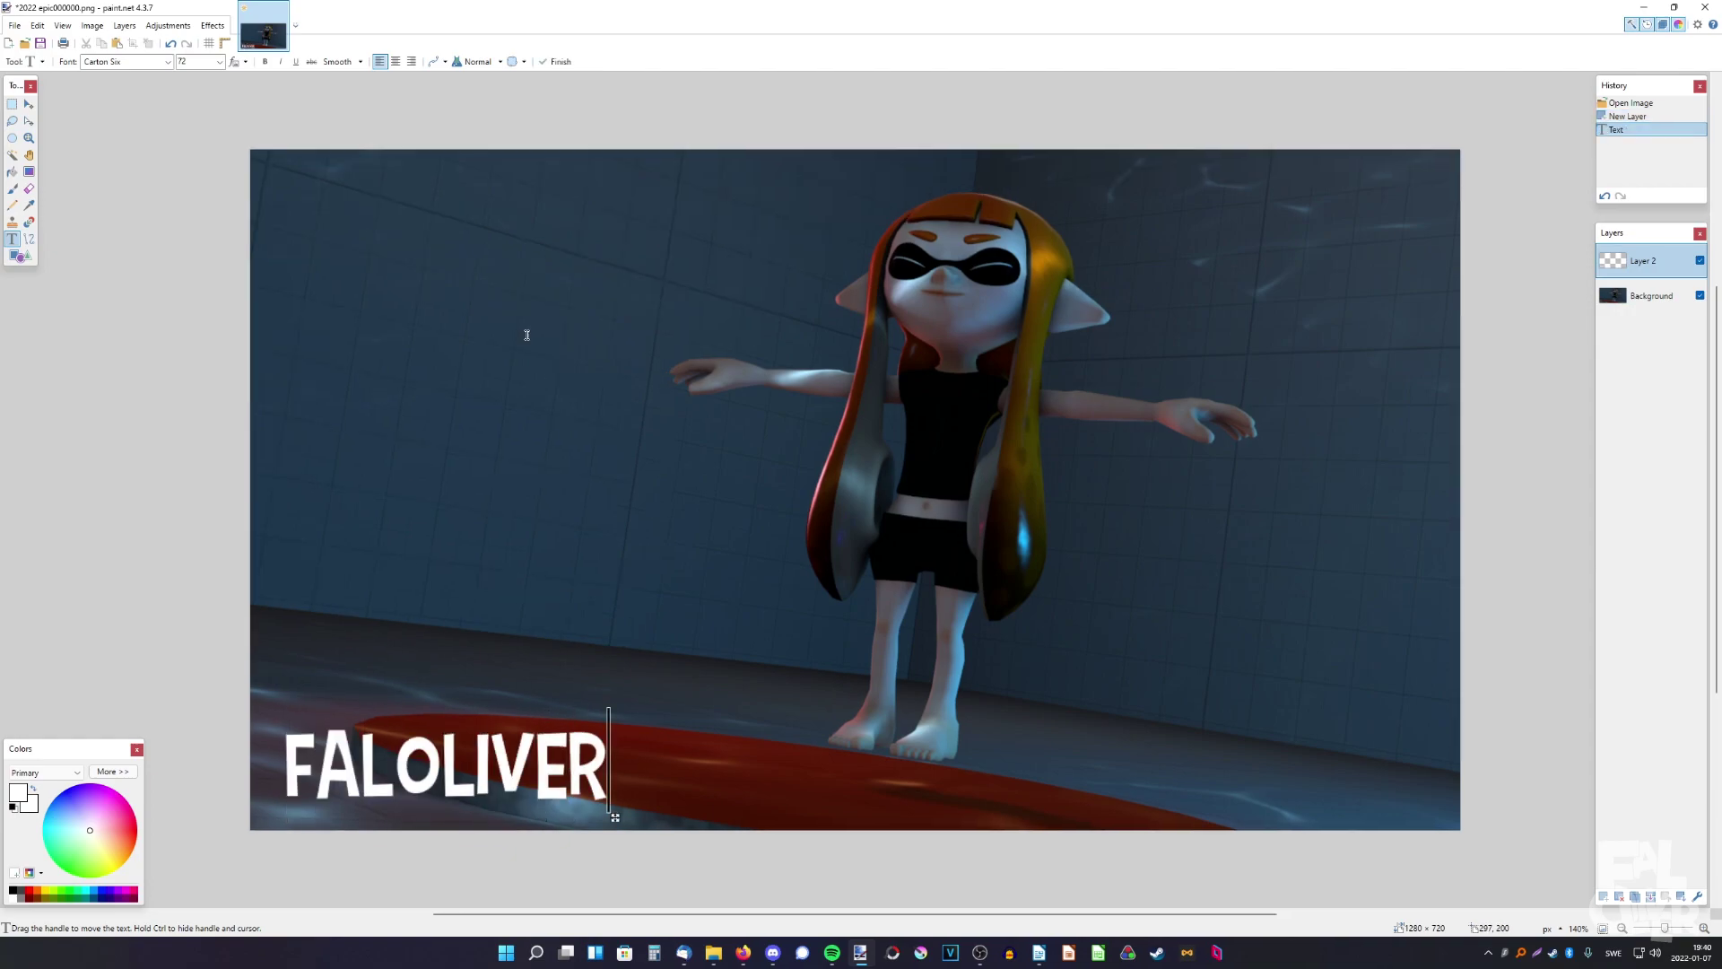
left_click_drag(615, 817, 577, 798)
double_click(199, 61)
type("36")
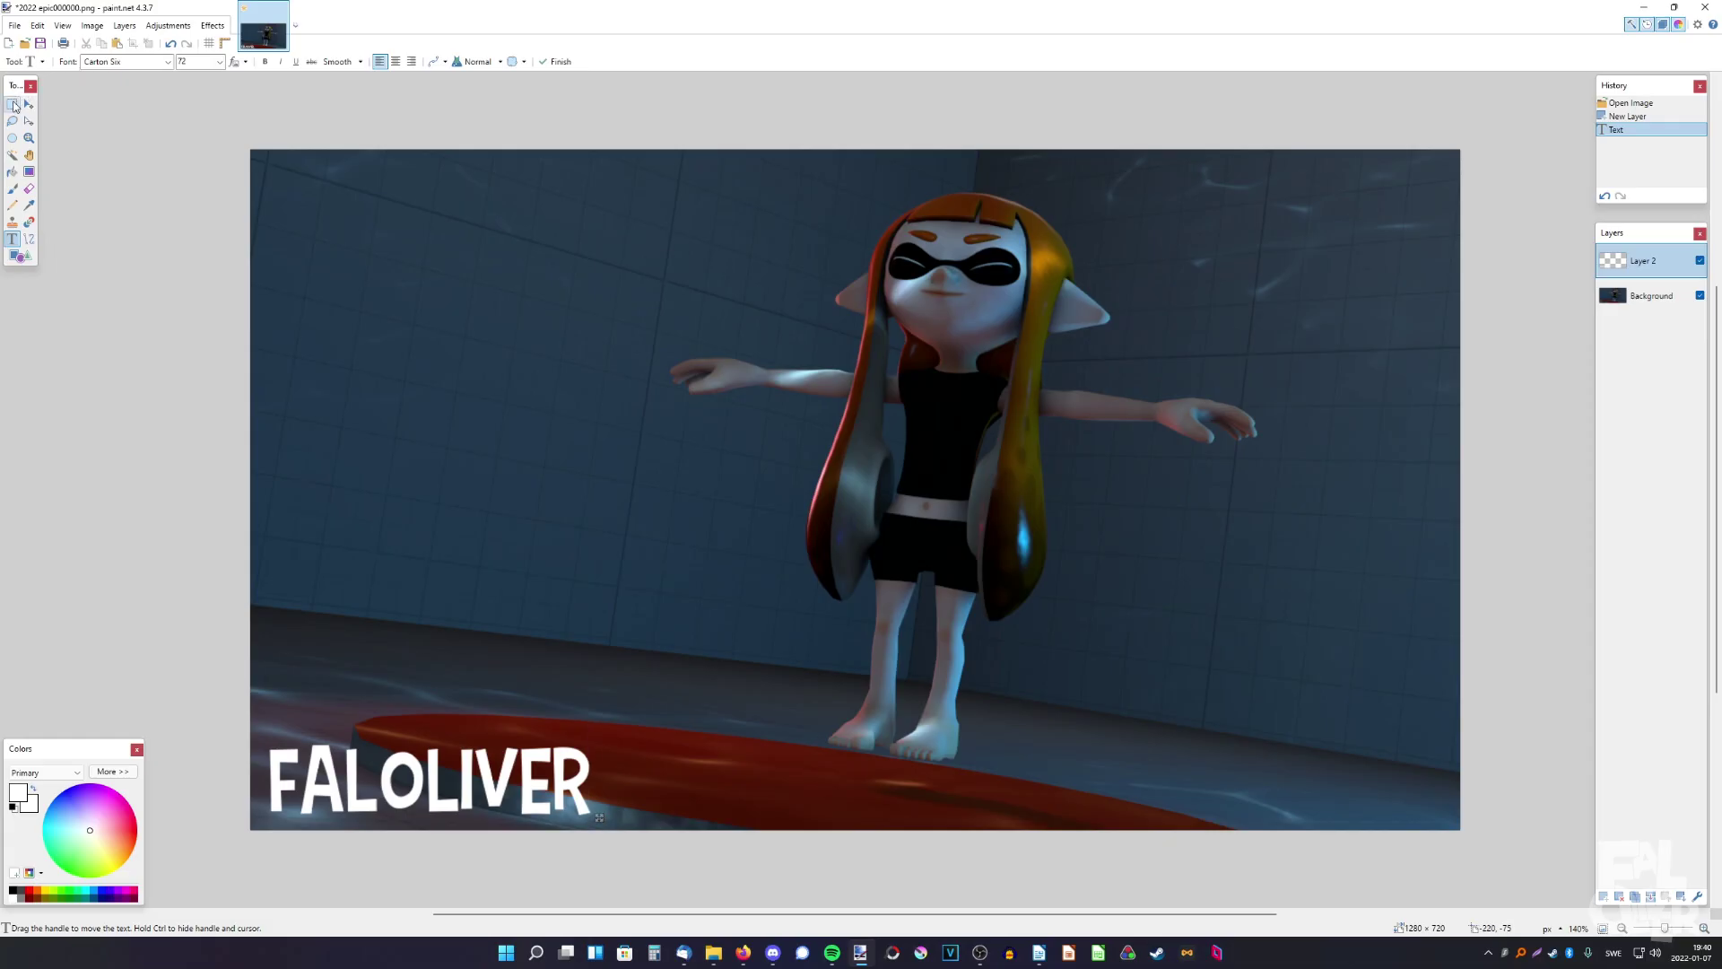
left_click(14, 105)
Step: Try making the text layer strongly transparent by lowering its opacity in the layer properties, and cancel the change
scroll(666, 457, "down", 2, "ctrl")
scroll(665, 457, "up", 1, "ctrl")
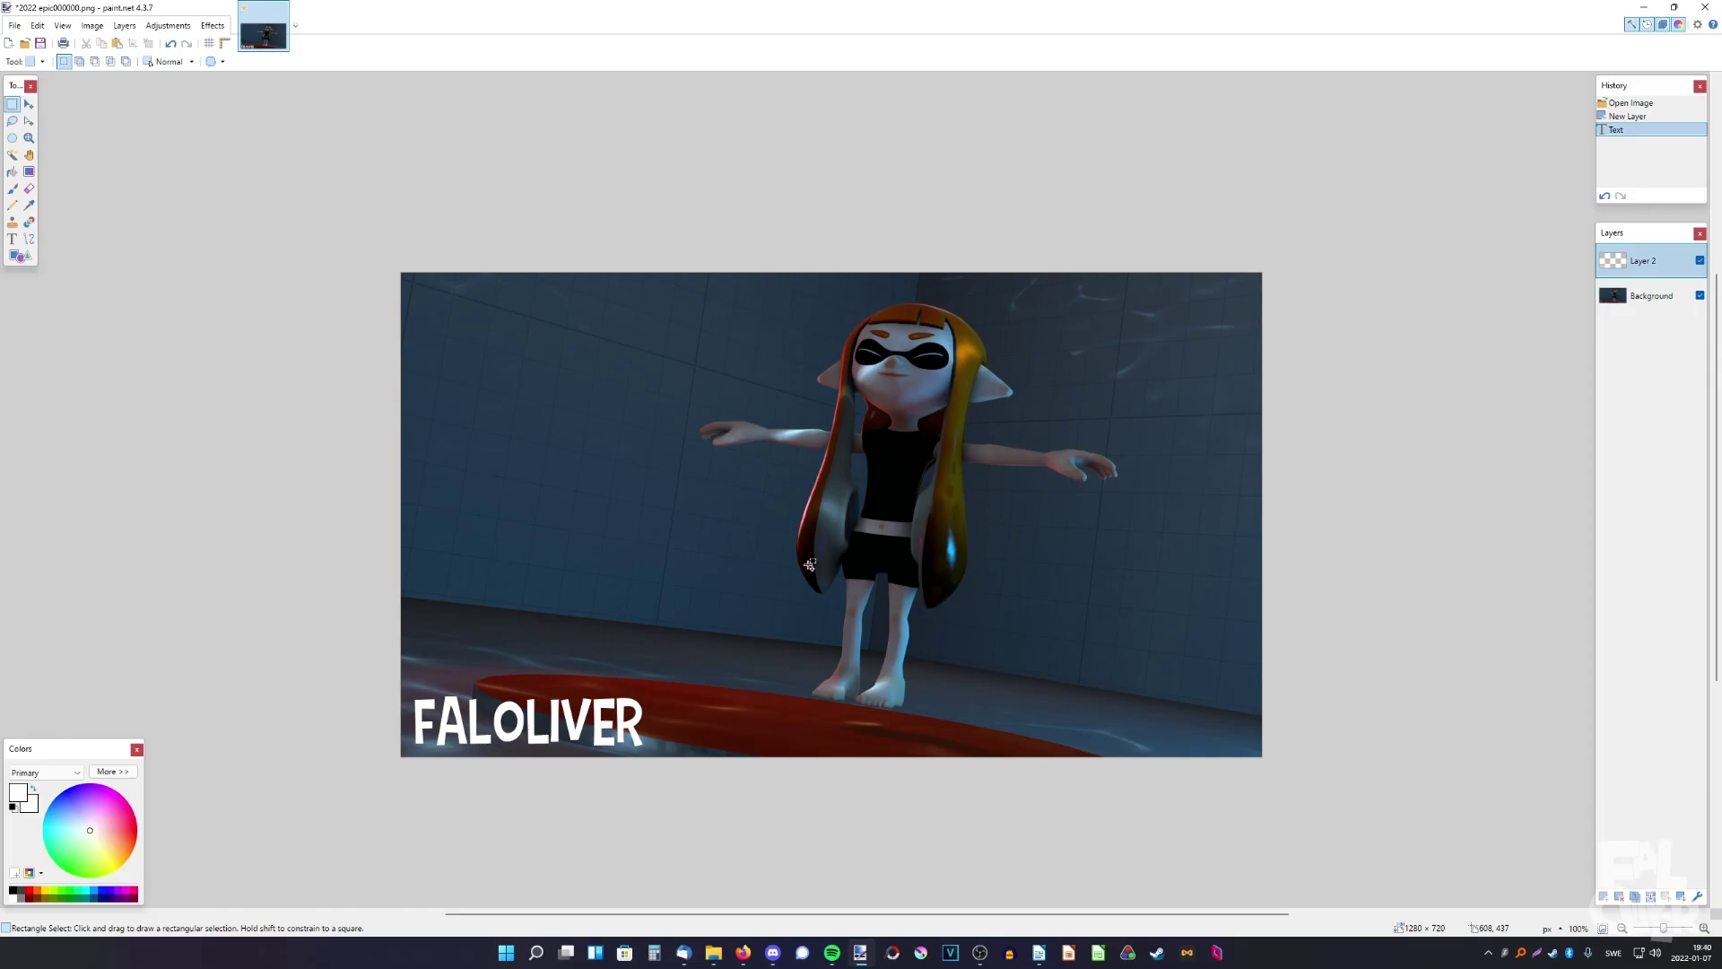
scroll(814, 570, "up", 1, "ctrl")
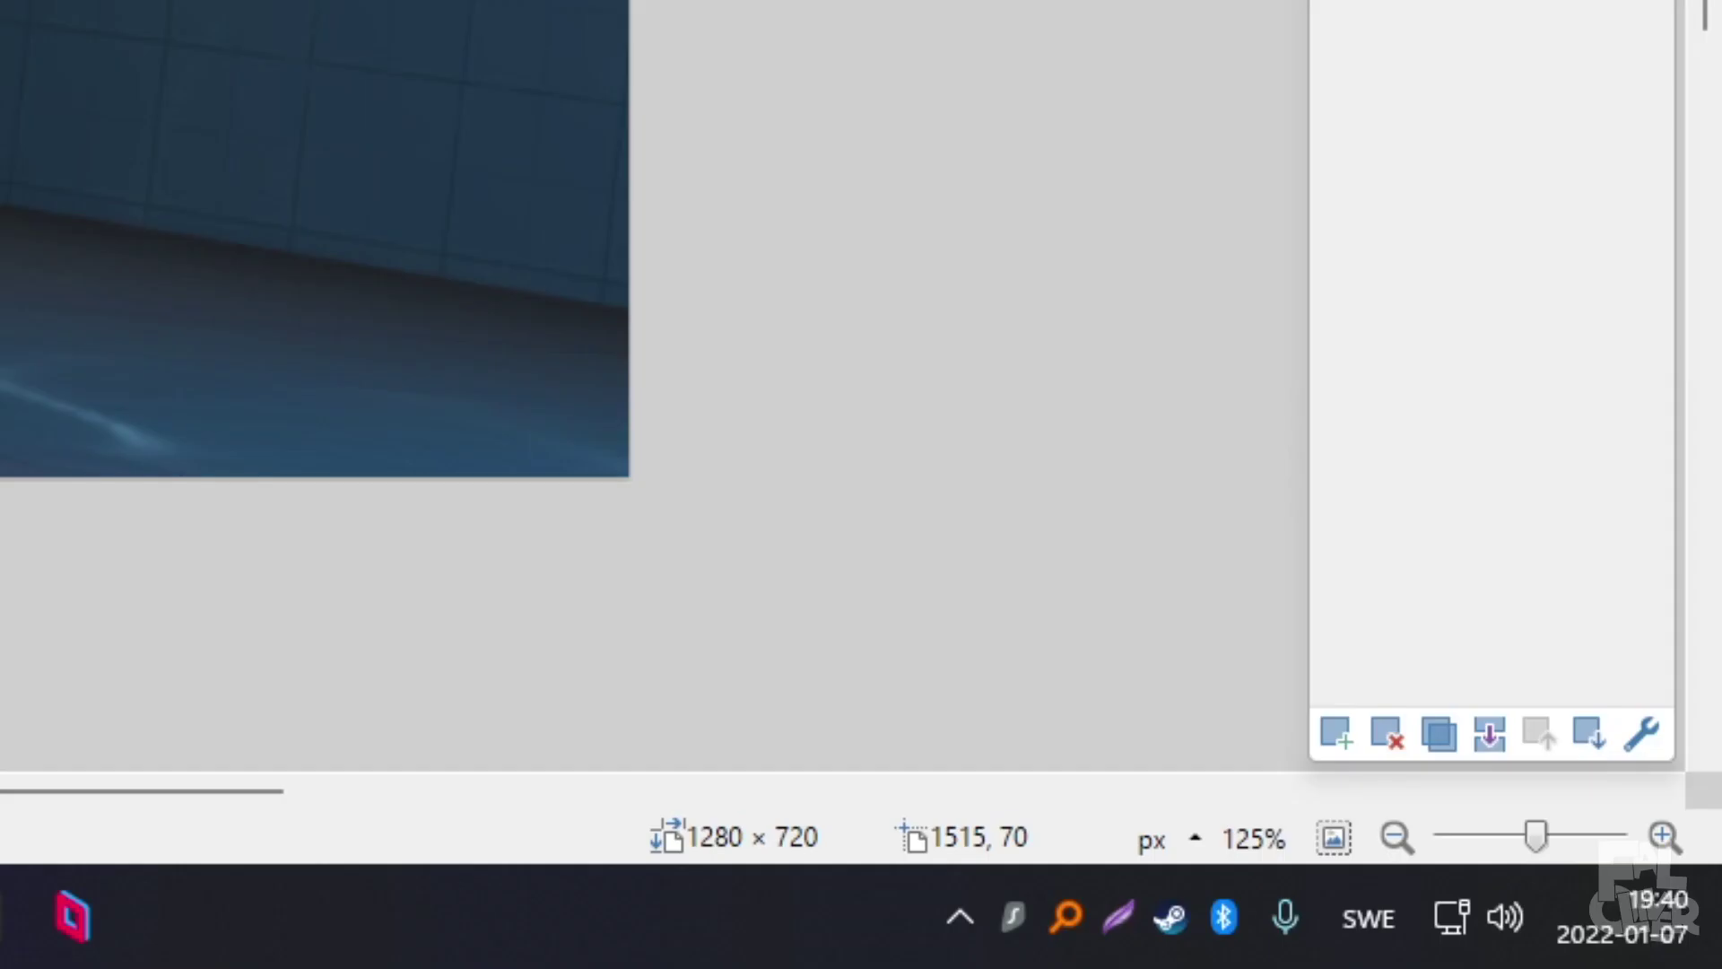
left_click(1642, 733)
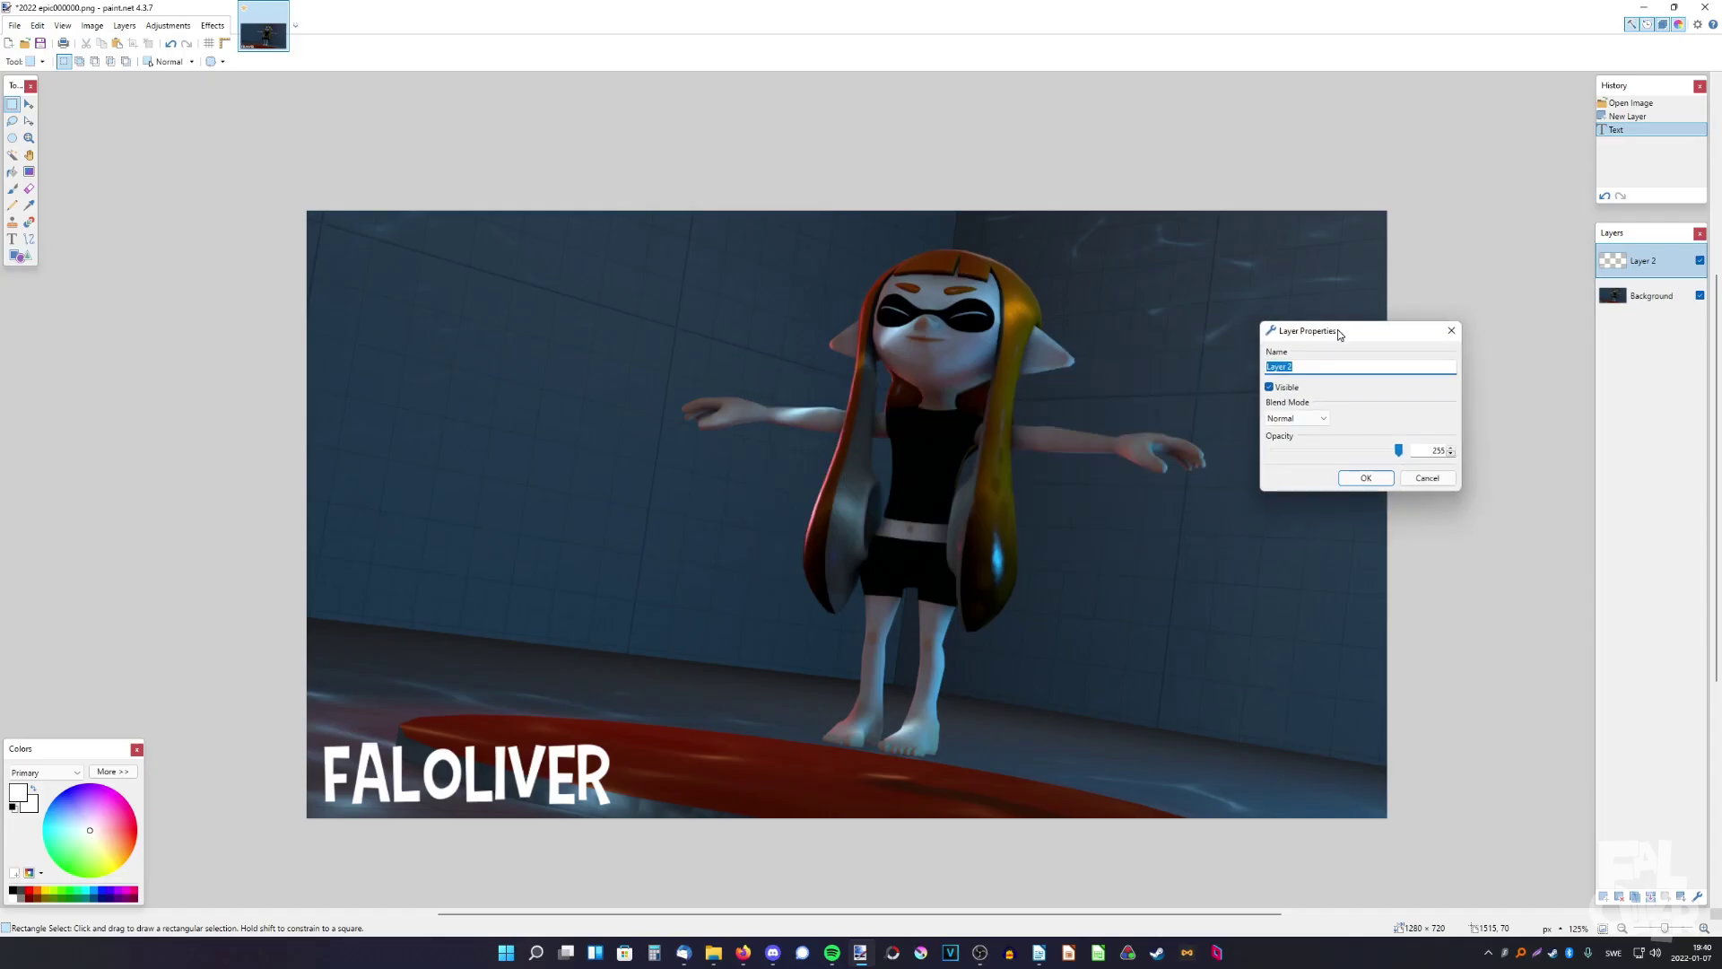
left_click_drag(1398, 450, 1296, 451)
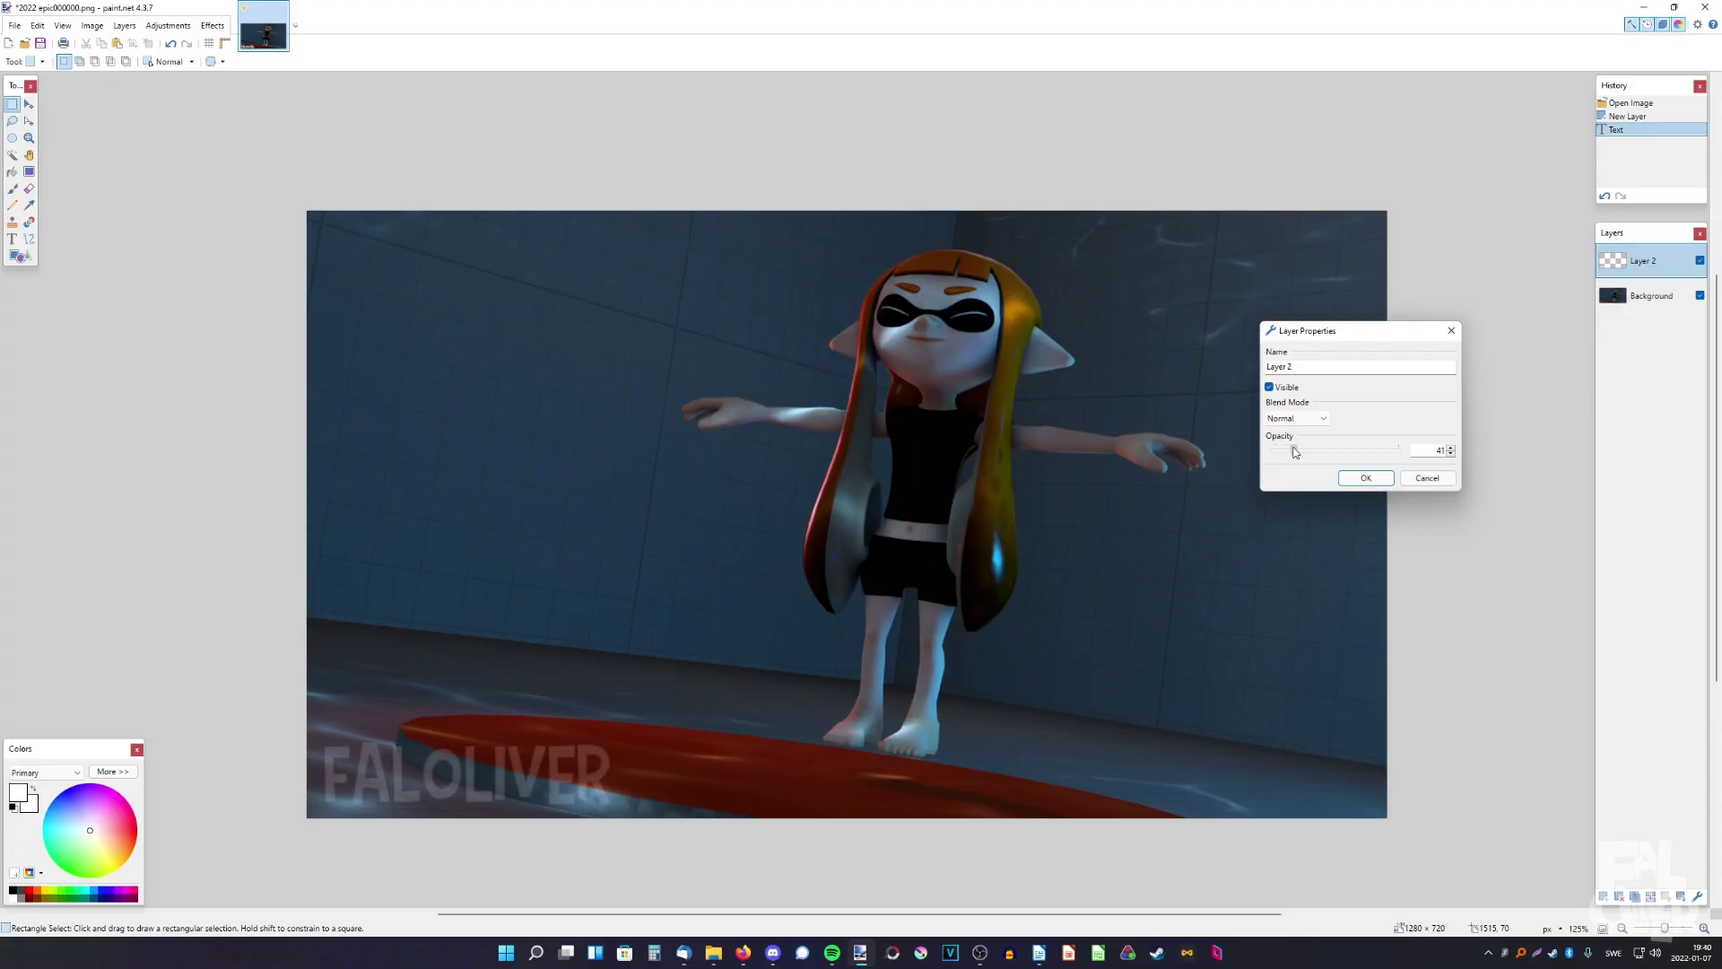
key("Escape")
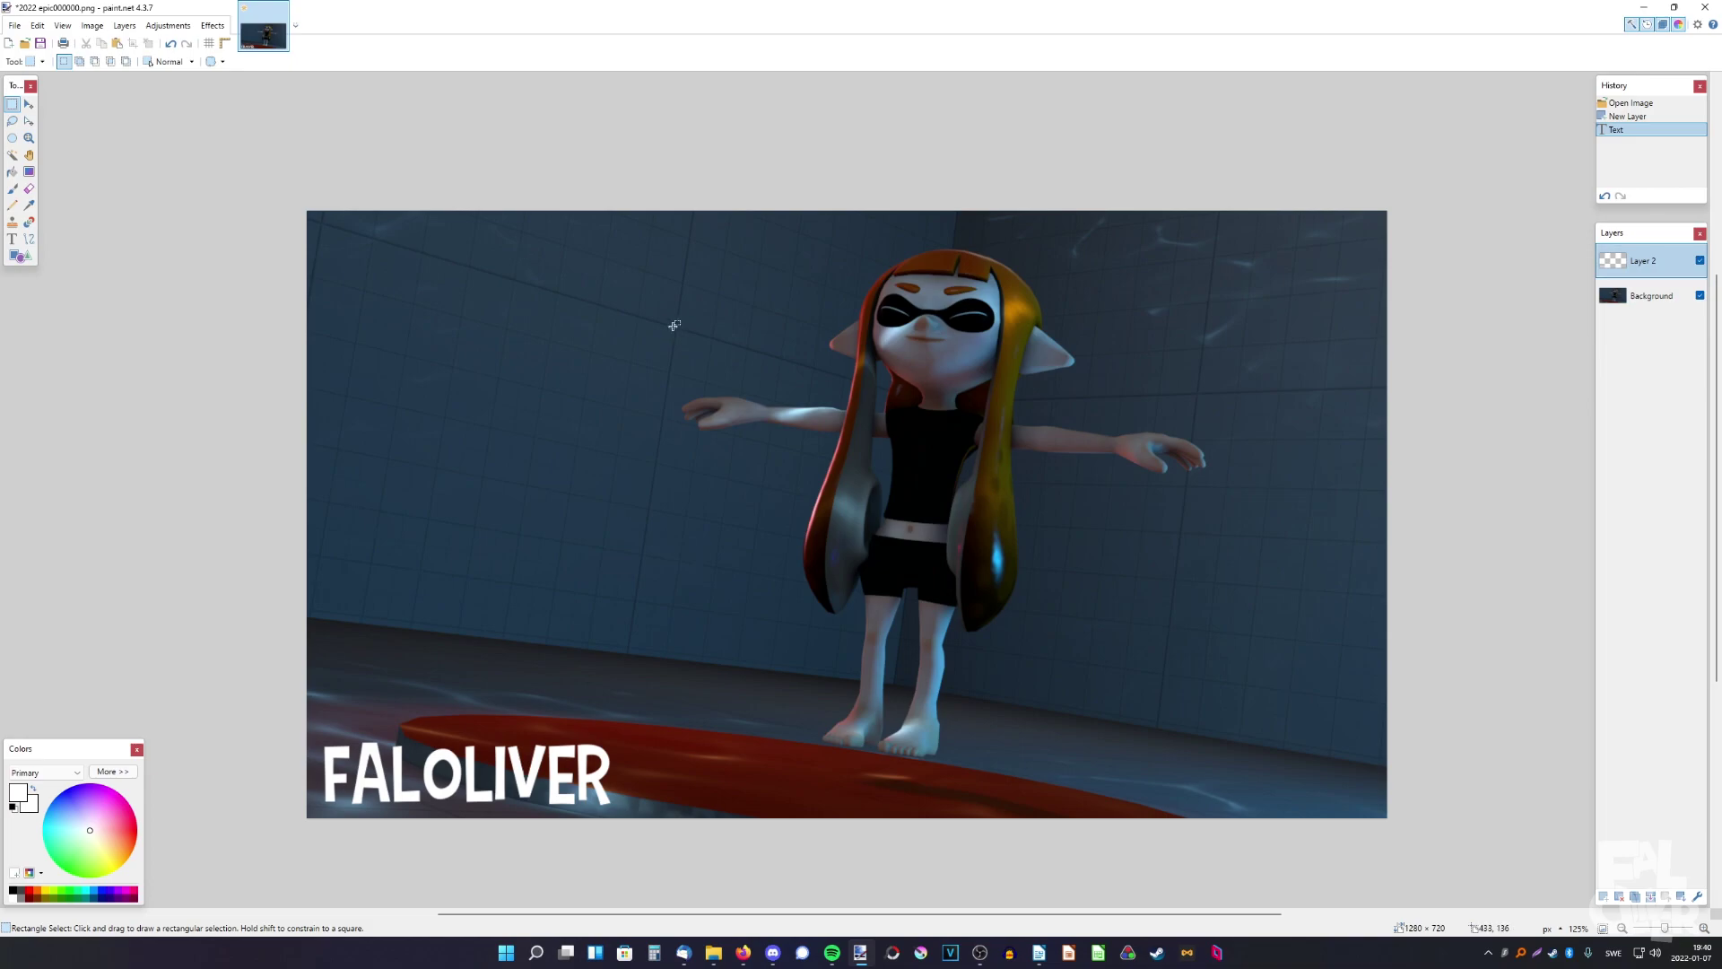
Step: Switch to Microsoft Paint with a blank canvas
left_click(1705, 7)
left_click(974, 427)
left_click(506, 952)
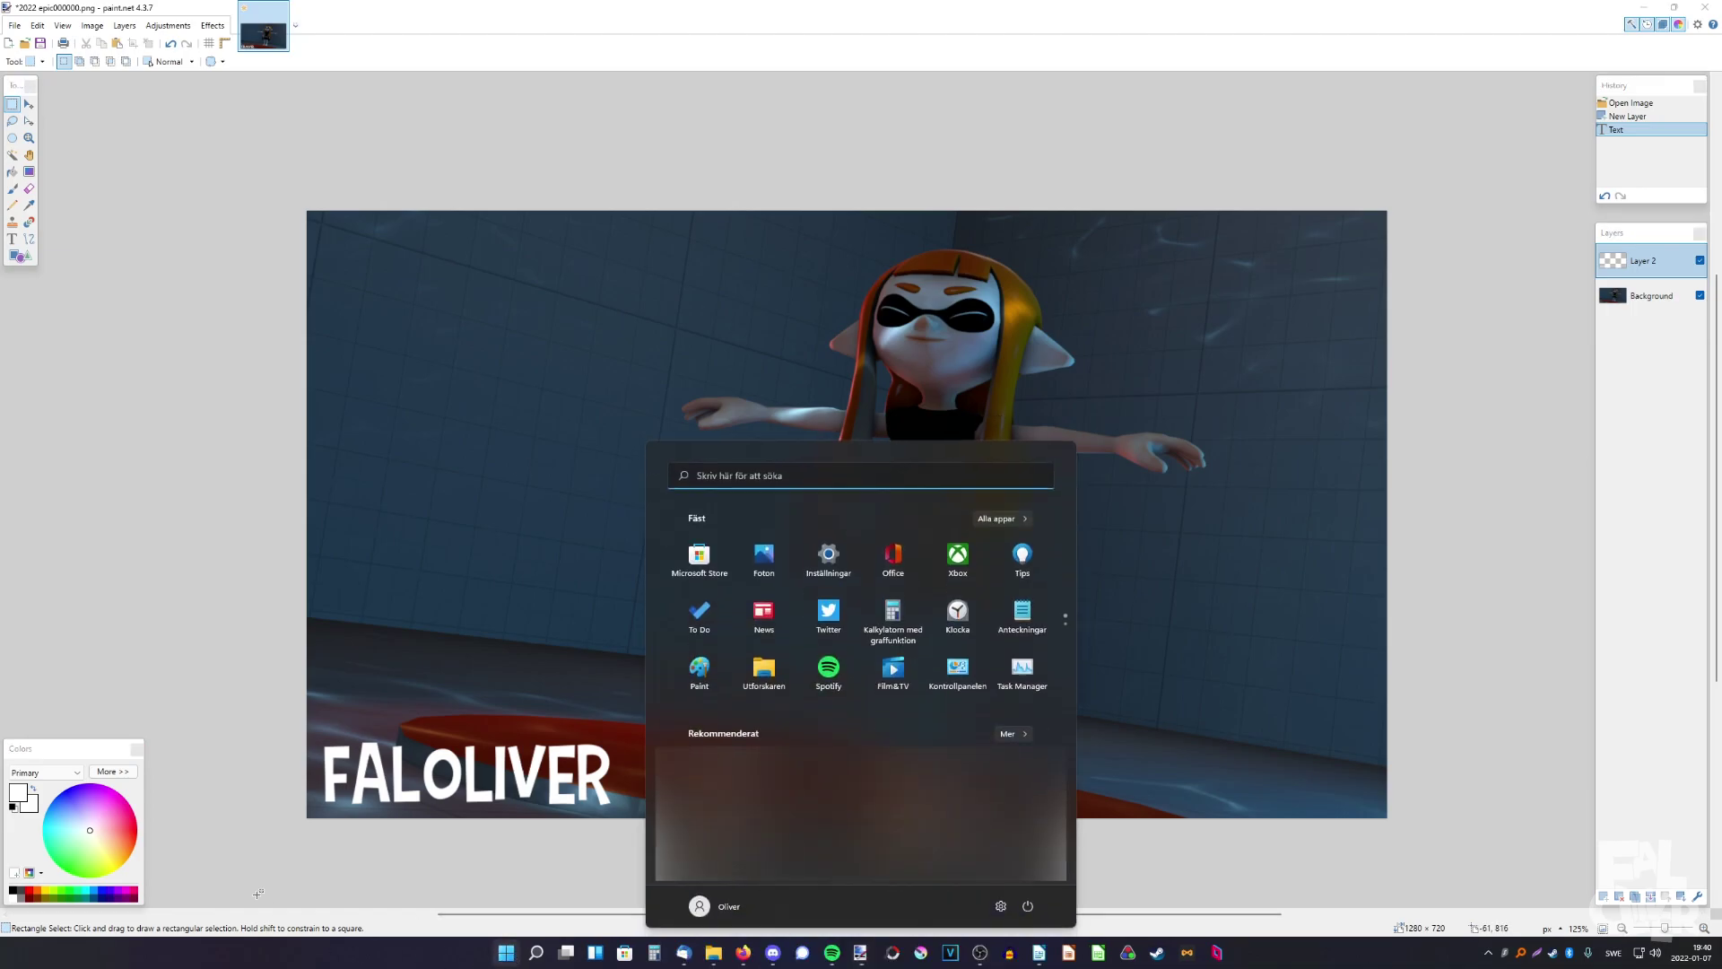
left_click(698, 668)
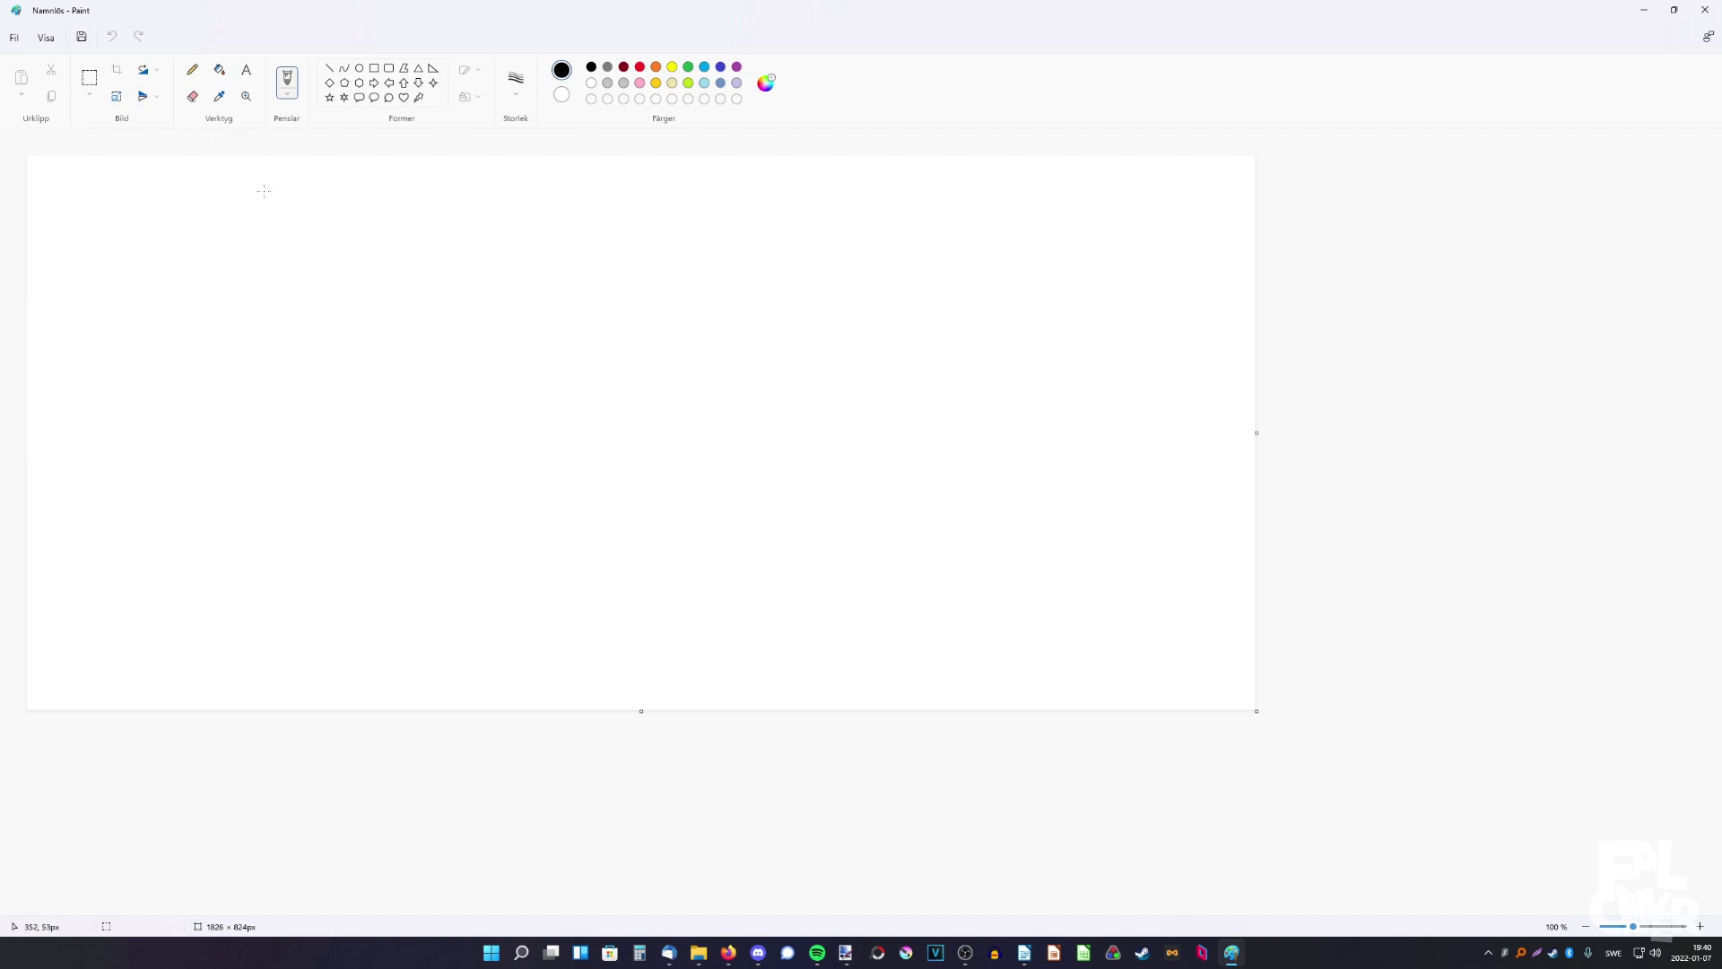
Step: Add the text Faloliver near the lower-left corner of the rendered image with the Text tool
scroll(197, 339, "up", 1, "ctrl")
scroll(81, 496, "down", 1, "ctrl")
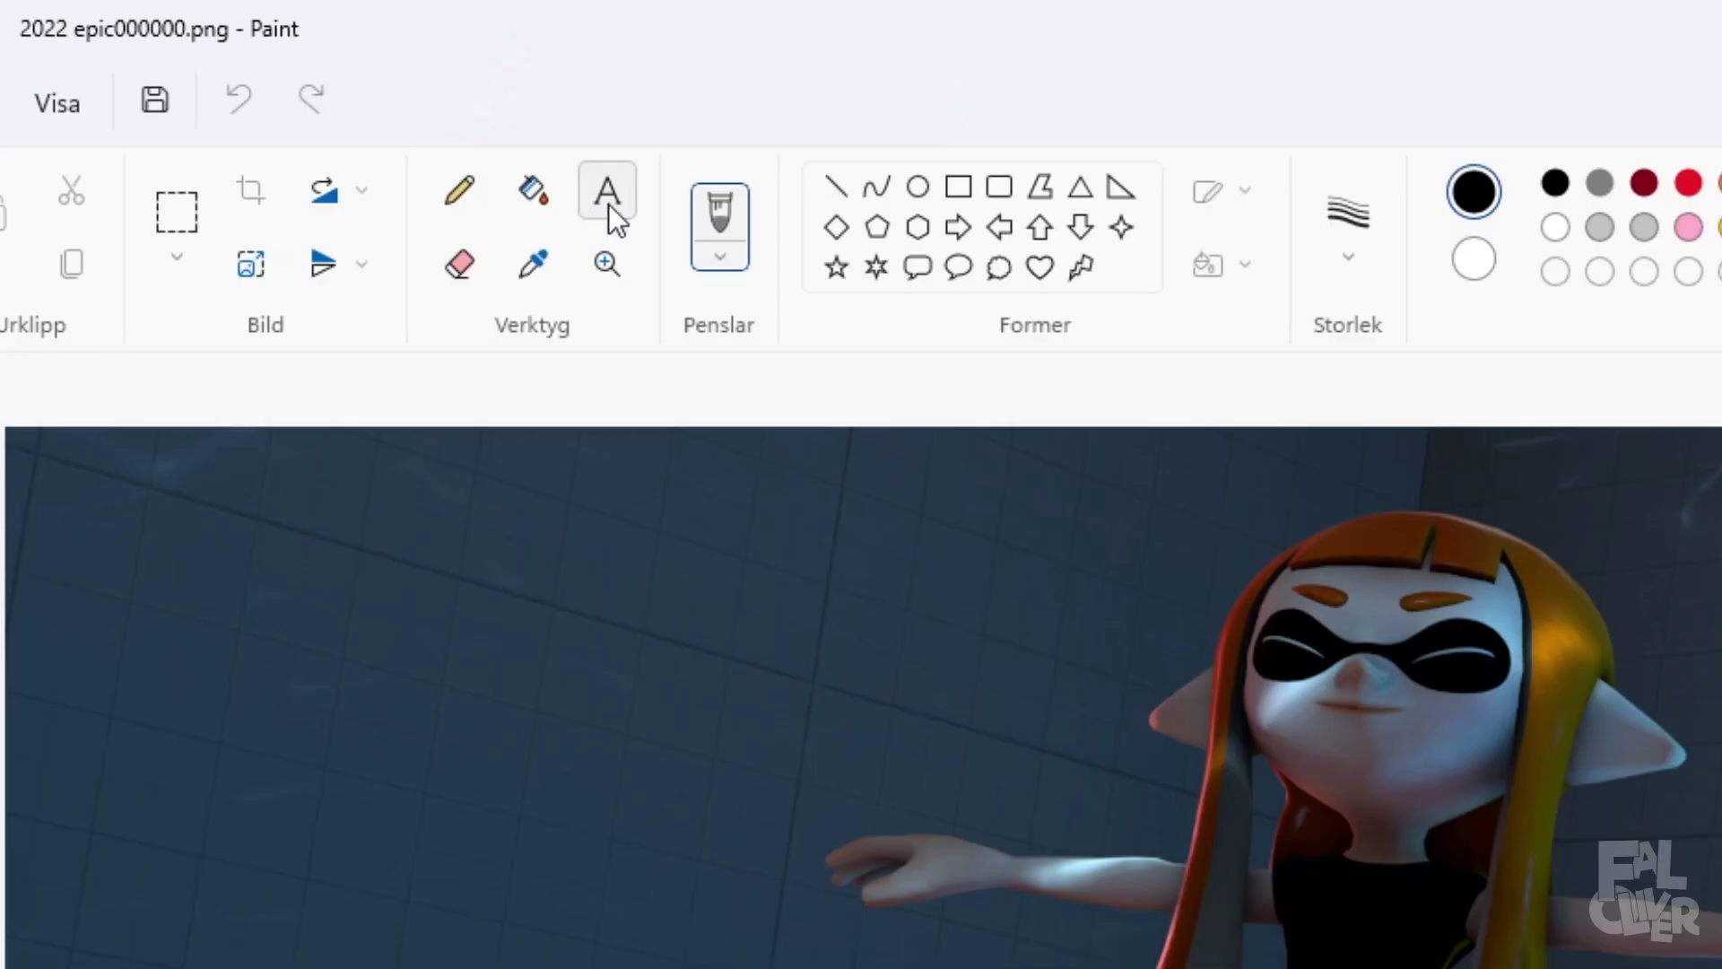
left_click(245, 71)
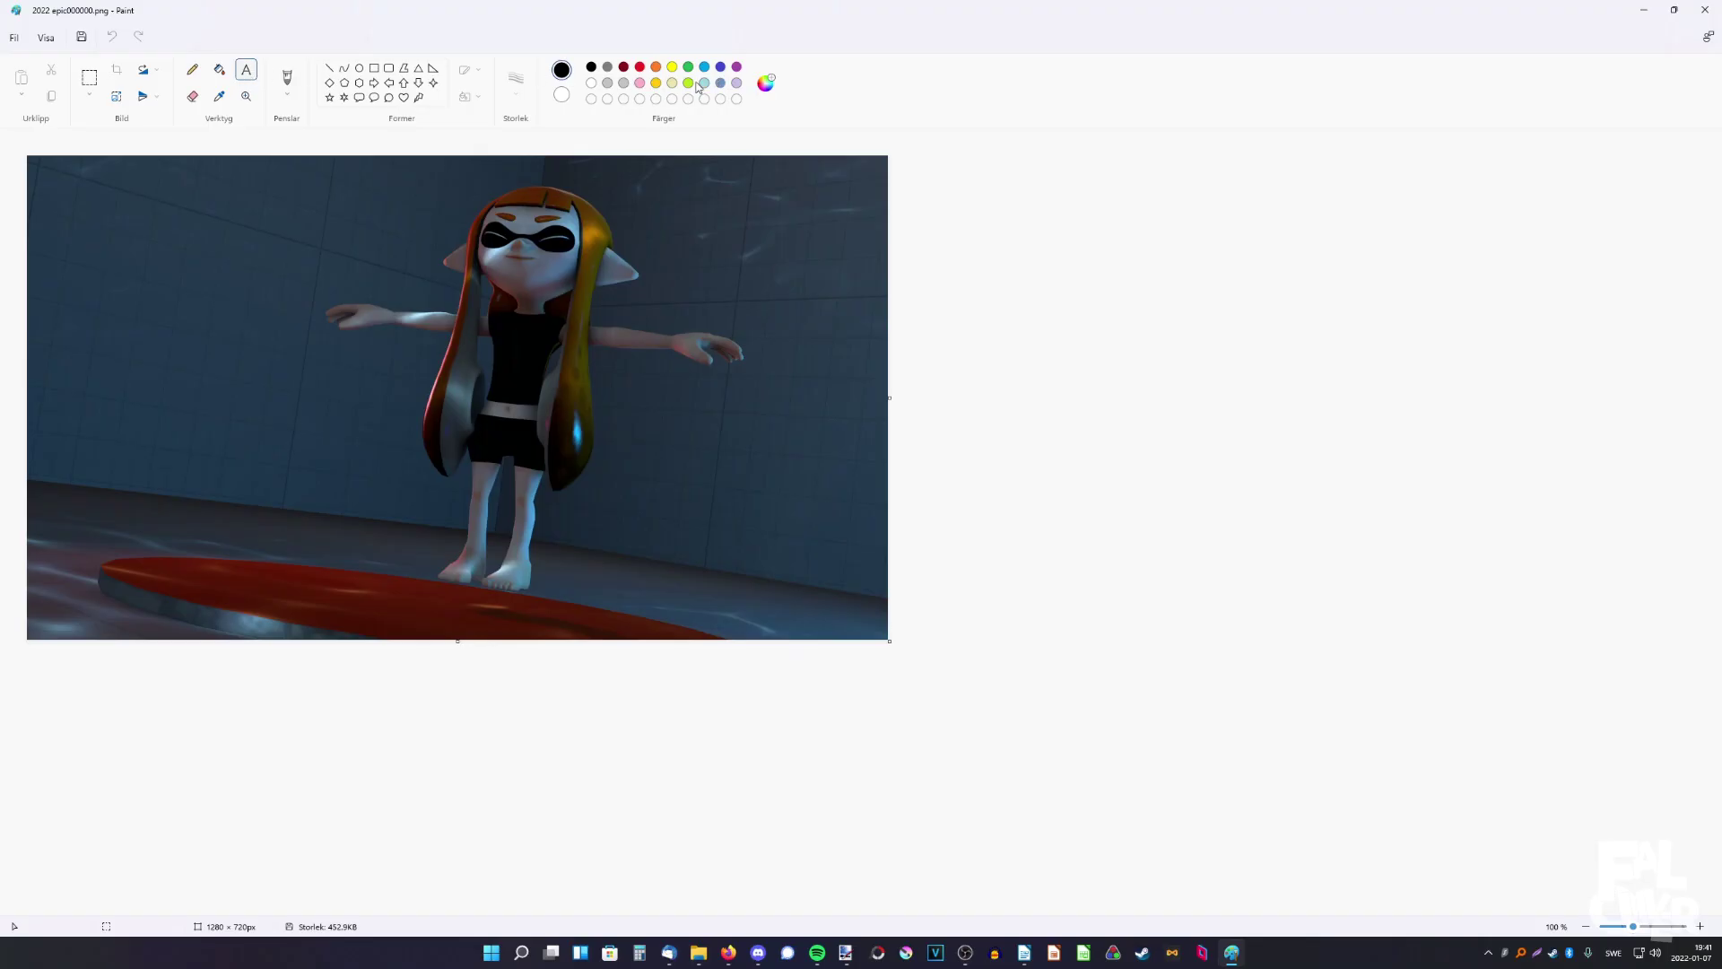
left_click(562, 95)
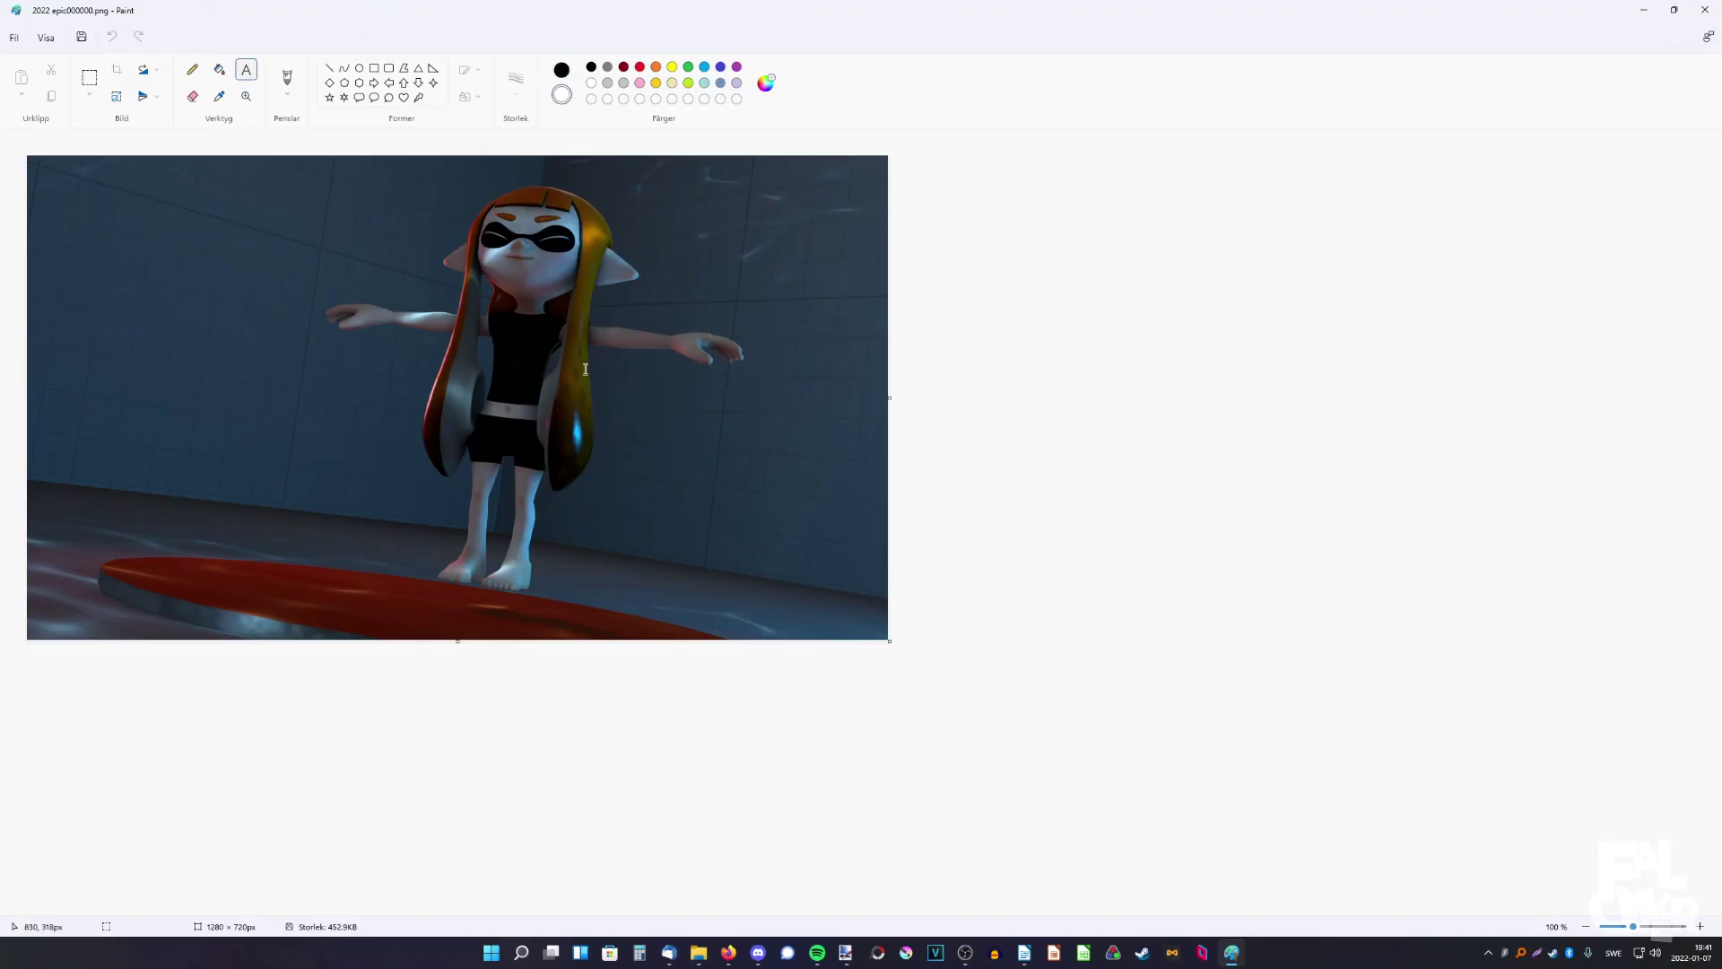
left_click(62, 593)
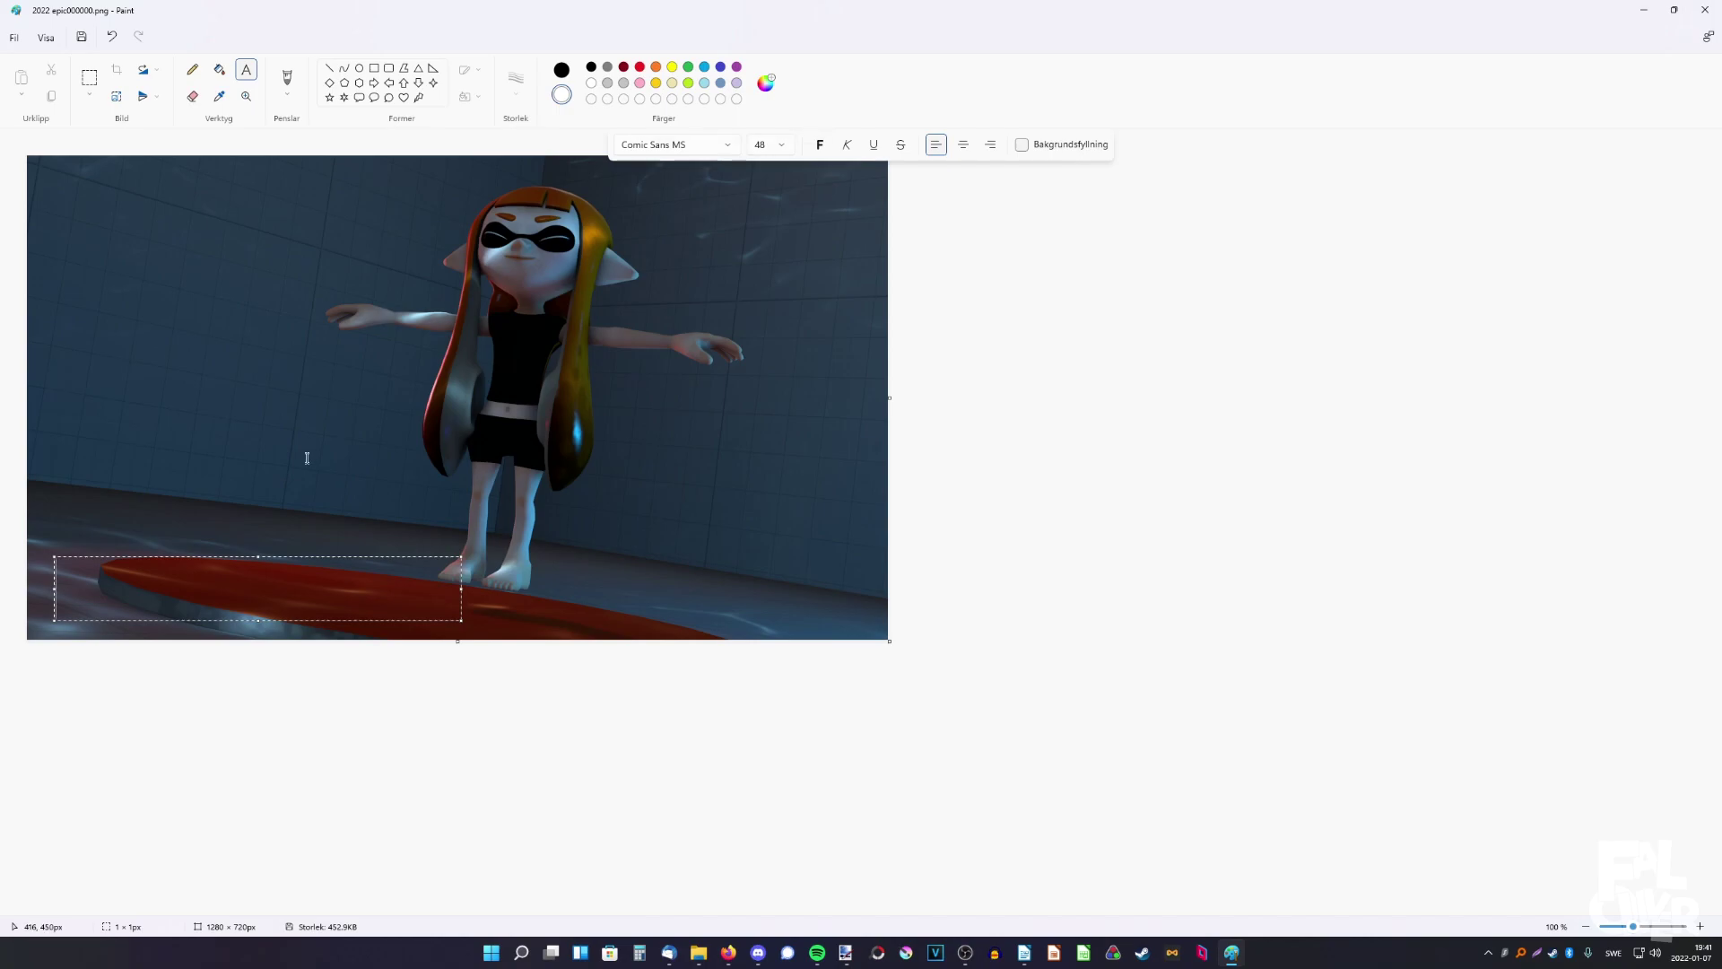
type("Faloliver")
Step: Format the whole Faloliver text in white Coolvetica Rg and move it closer to the image's lower-left corner
key("ctrl+a")
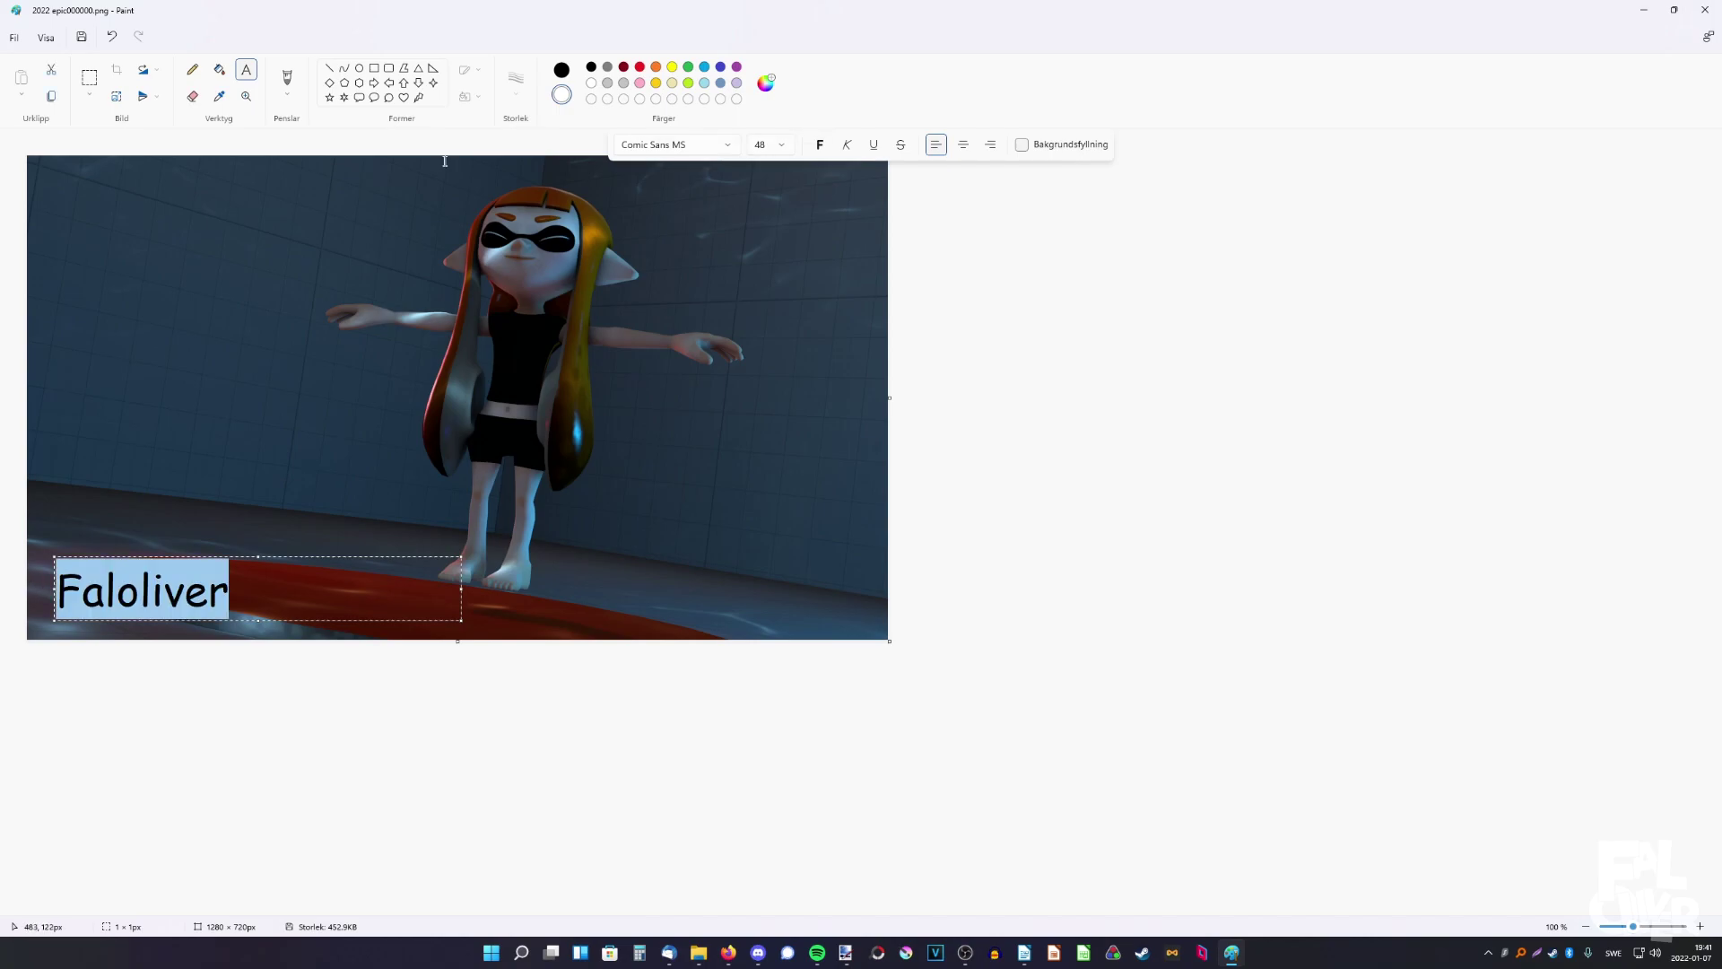
left_click(591, 83)
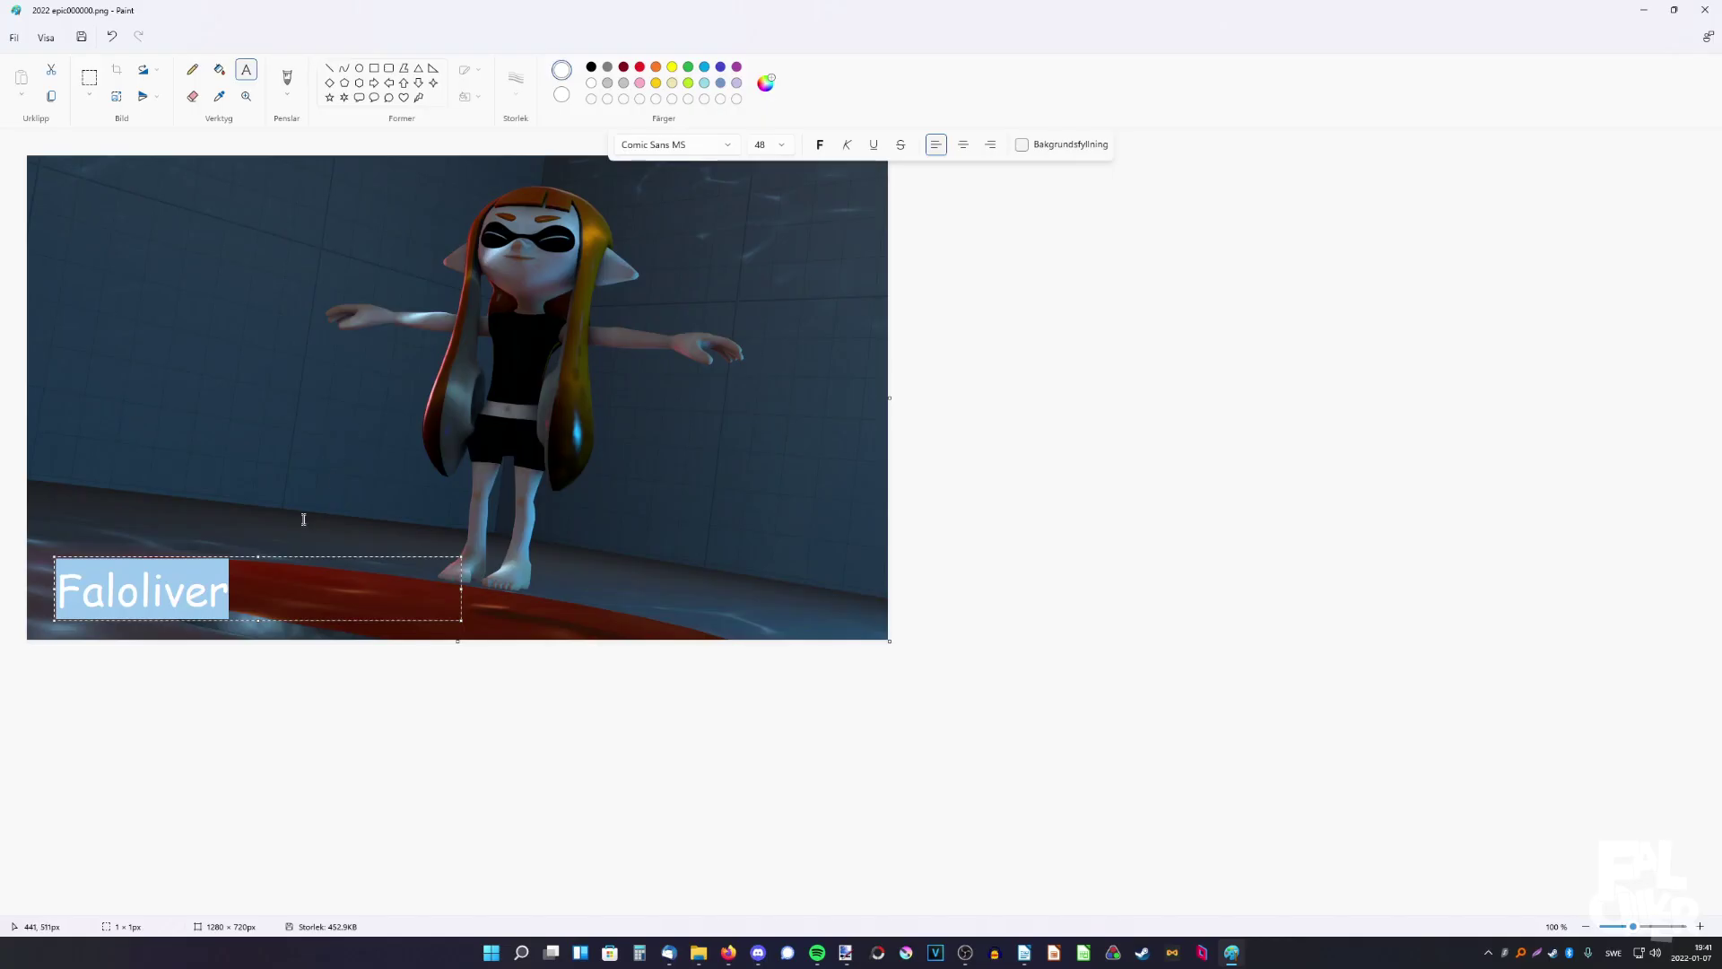
left_click(1002, 361)
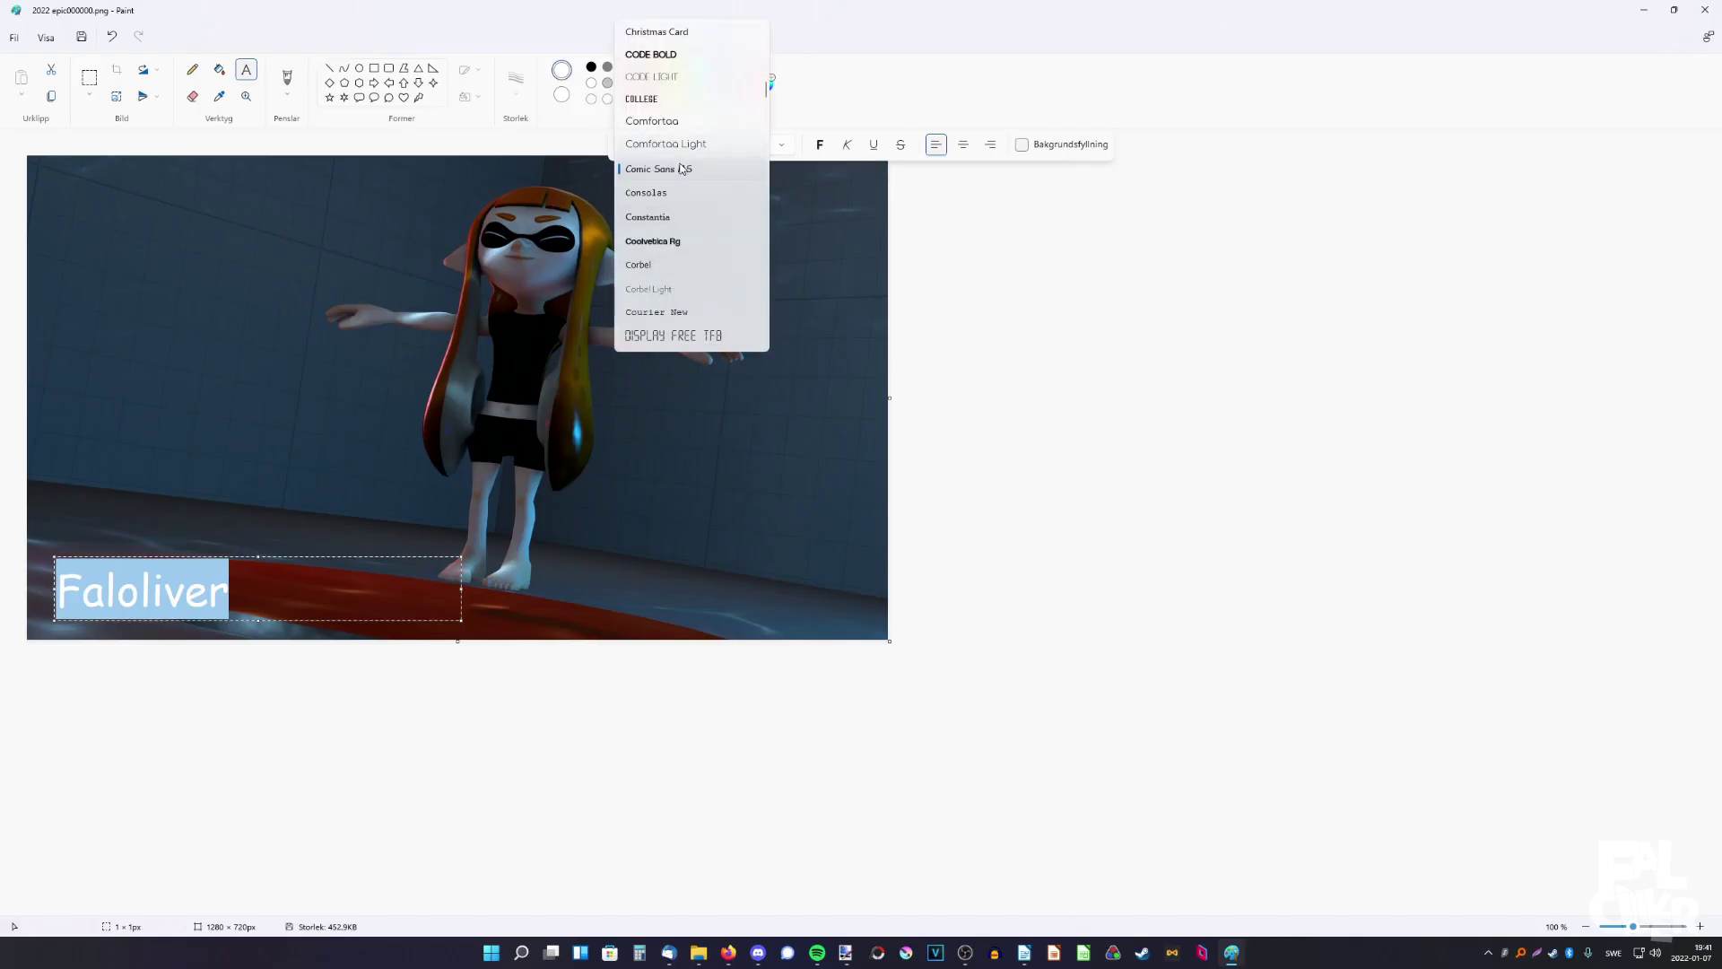
left_click(653, 241)
left_click_drag(132, 560, 112, 579)
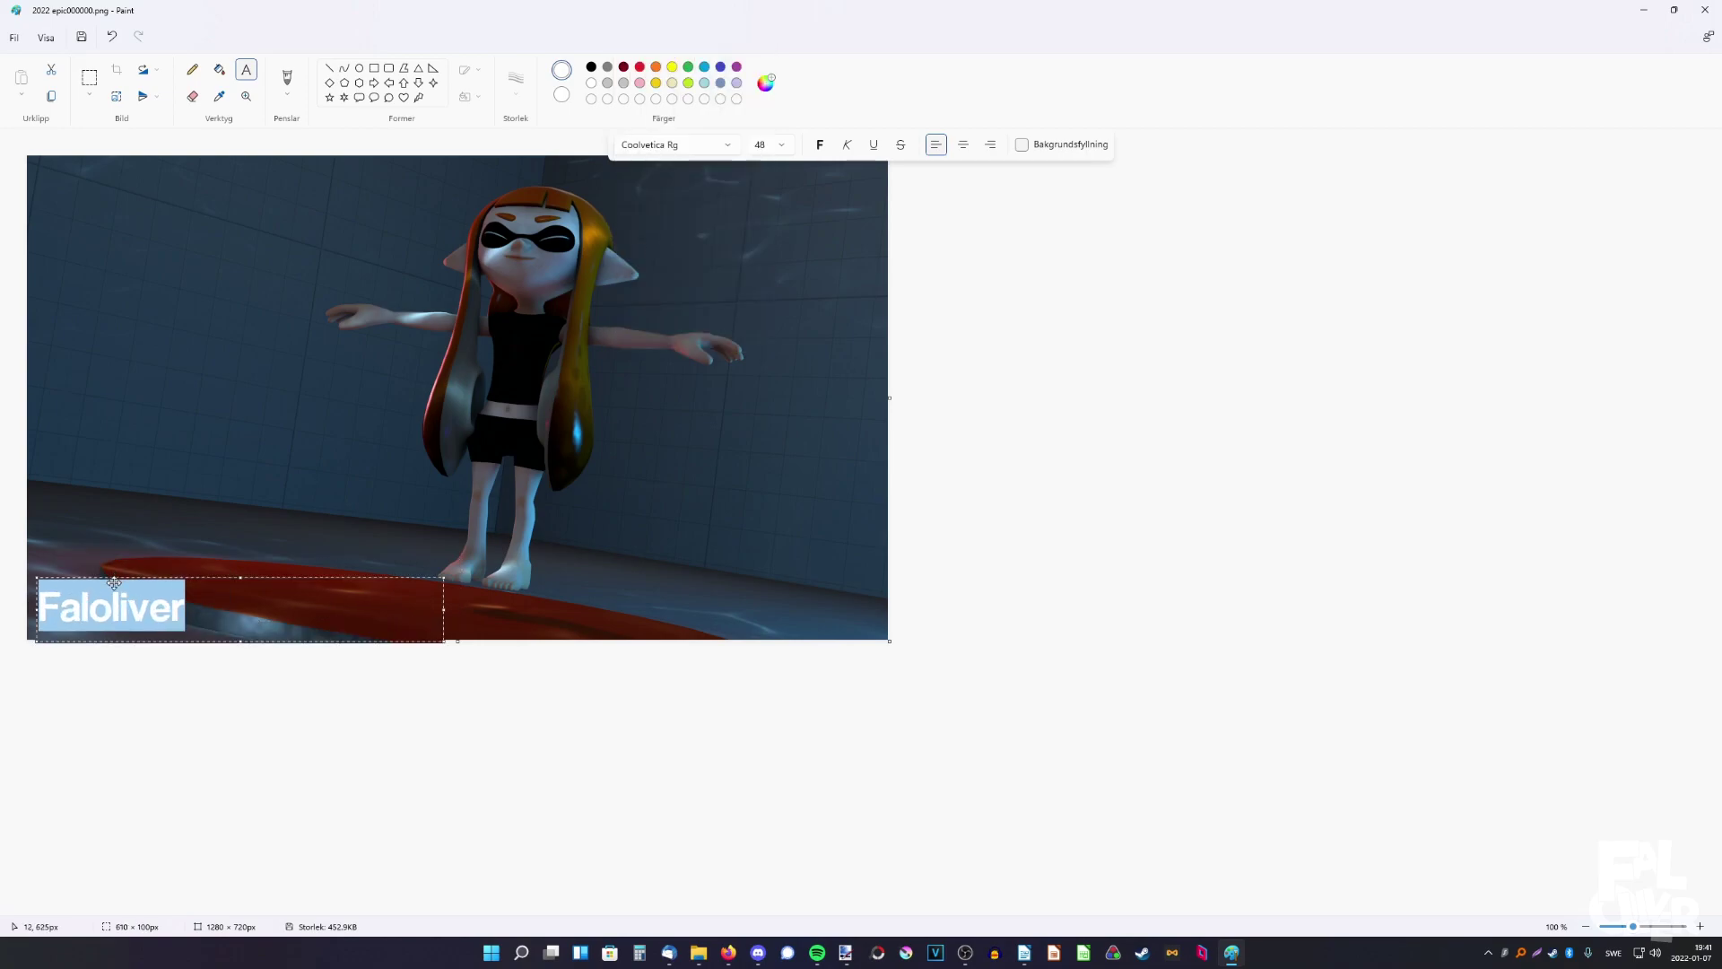
Step: Toggle the text's background fill on and off, leave it off, and finish the text
left_click(1021, 145)
left_click(1021, 144)
left_click(1022, 145)
left_click(1021, 144)
left_click(1022, 145)
left_click(1021, 145)
left_click(485, 395)
left_click(15, 37)
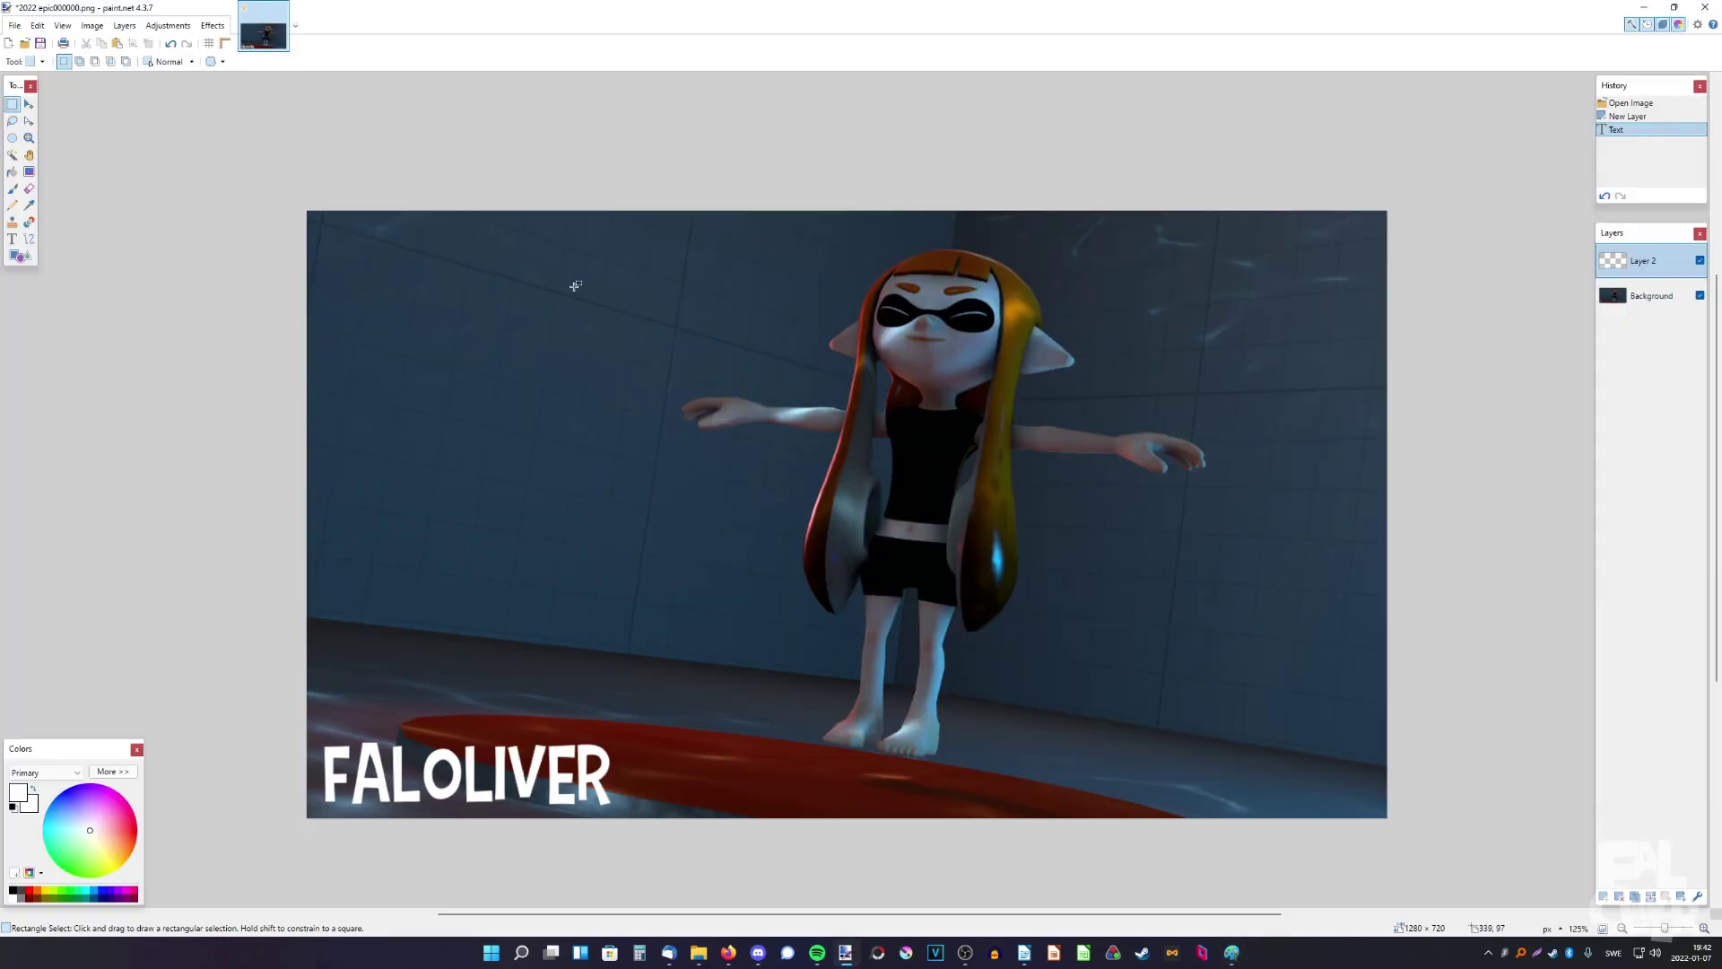
Step: Switch to paint.net and save the watermarked image as a flattened PNG named asldkjsdklf
left_click(15, 25)
left_click(63, 132)
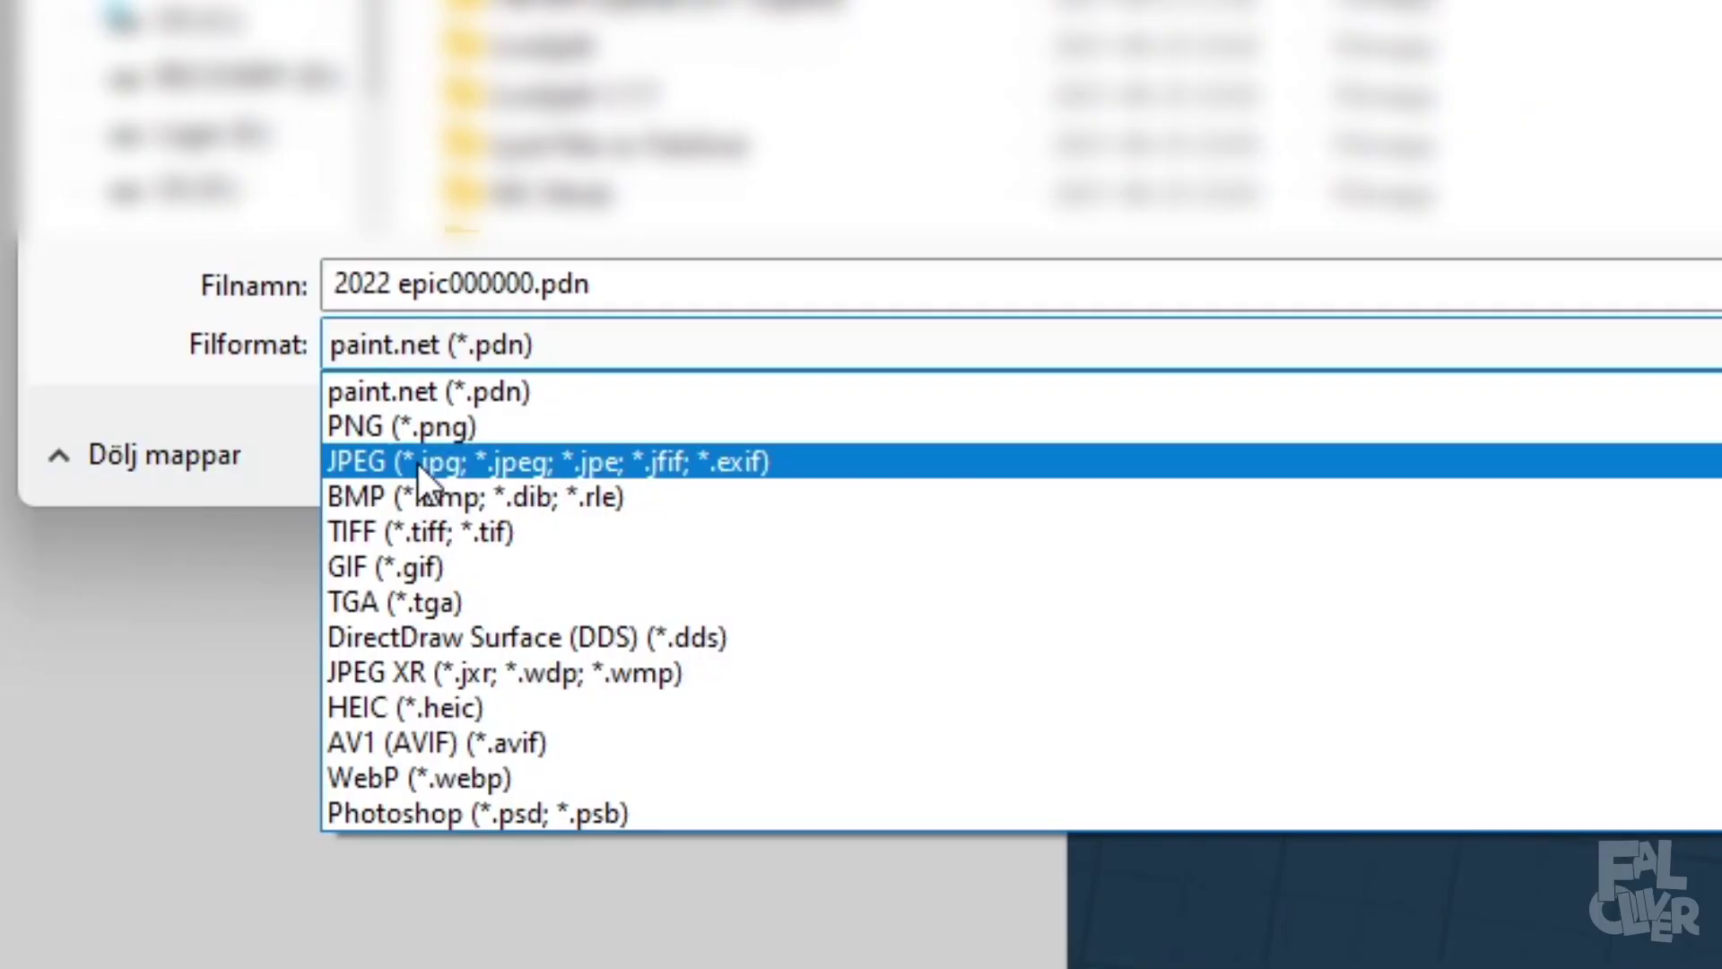
left_click(430, 423)
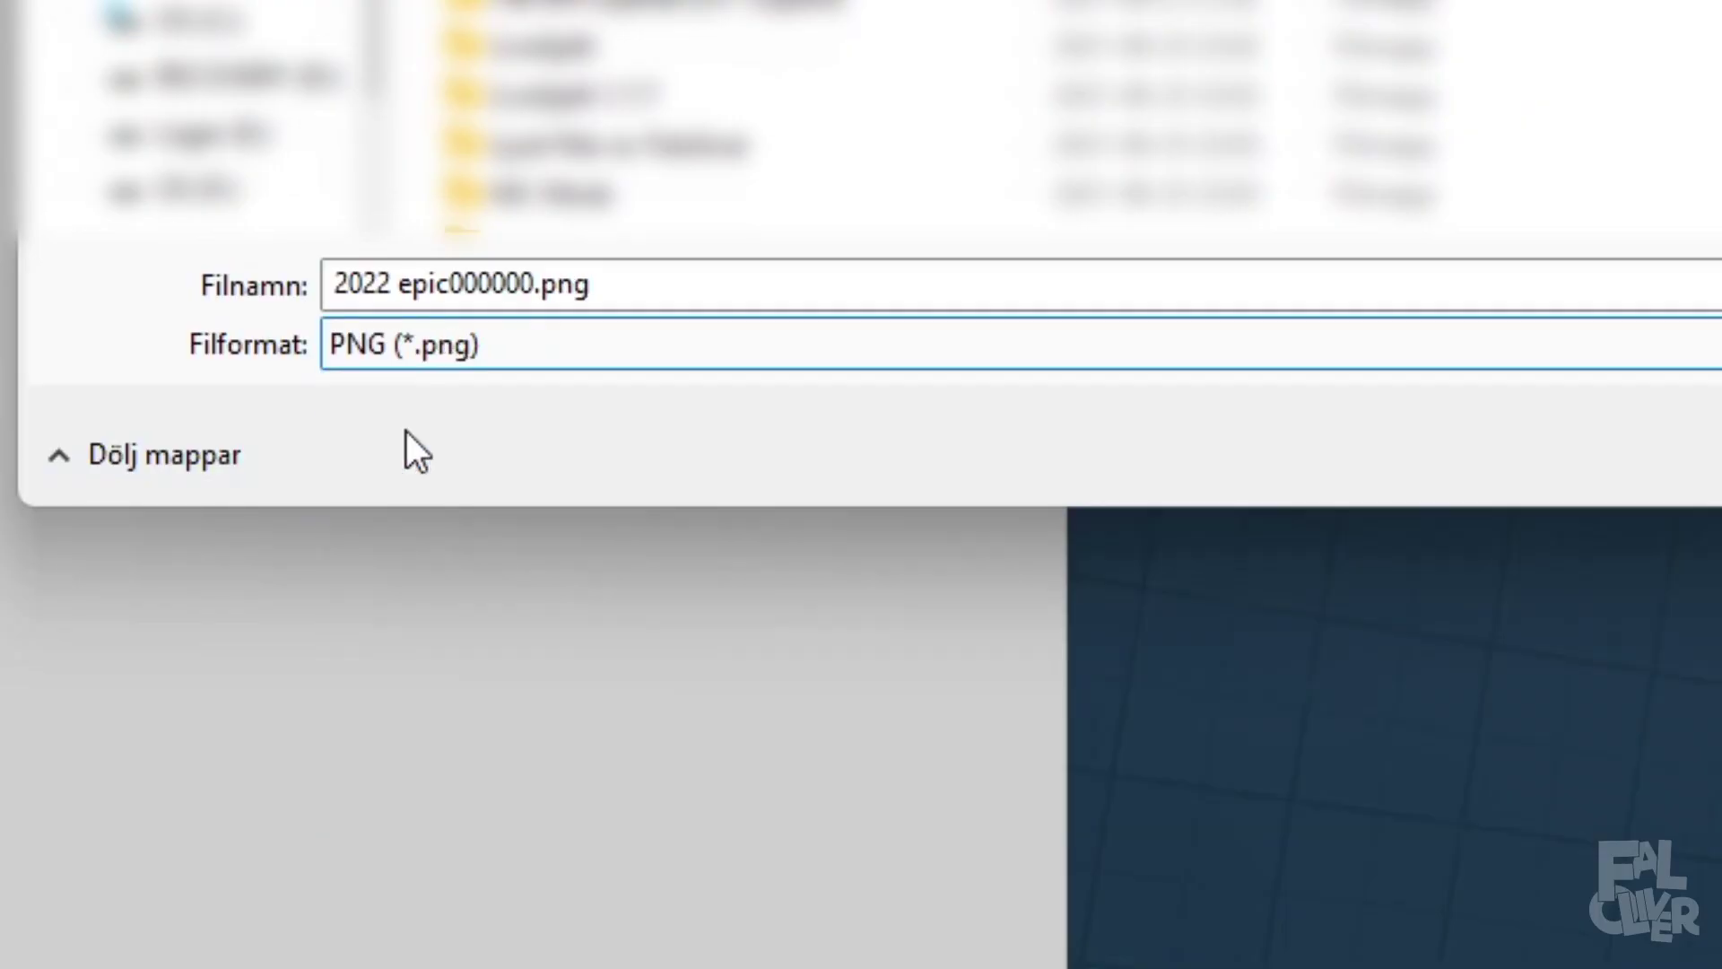
left_click(705, 285)
type("asldkjsdklf")
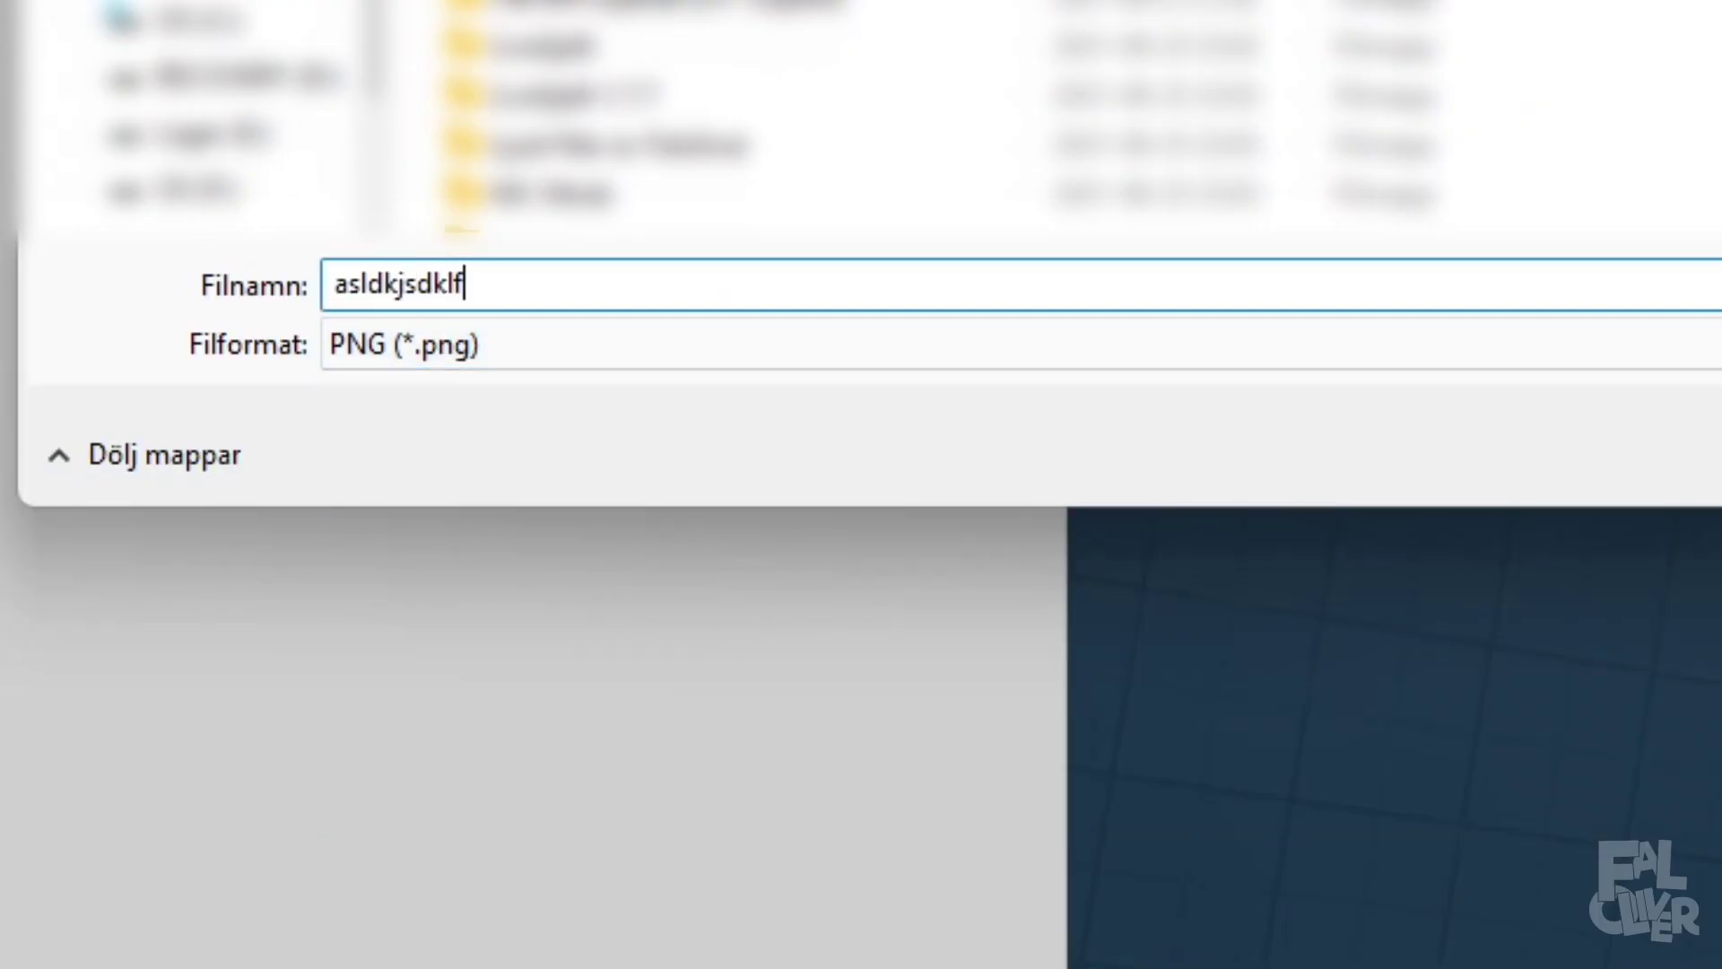
key("Return")
key("Return")
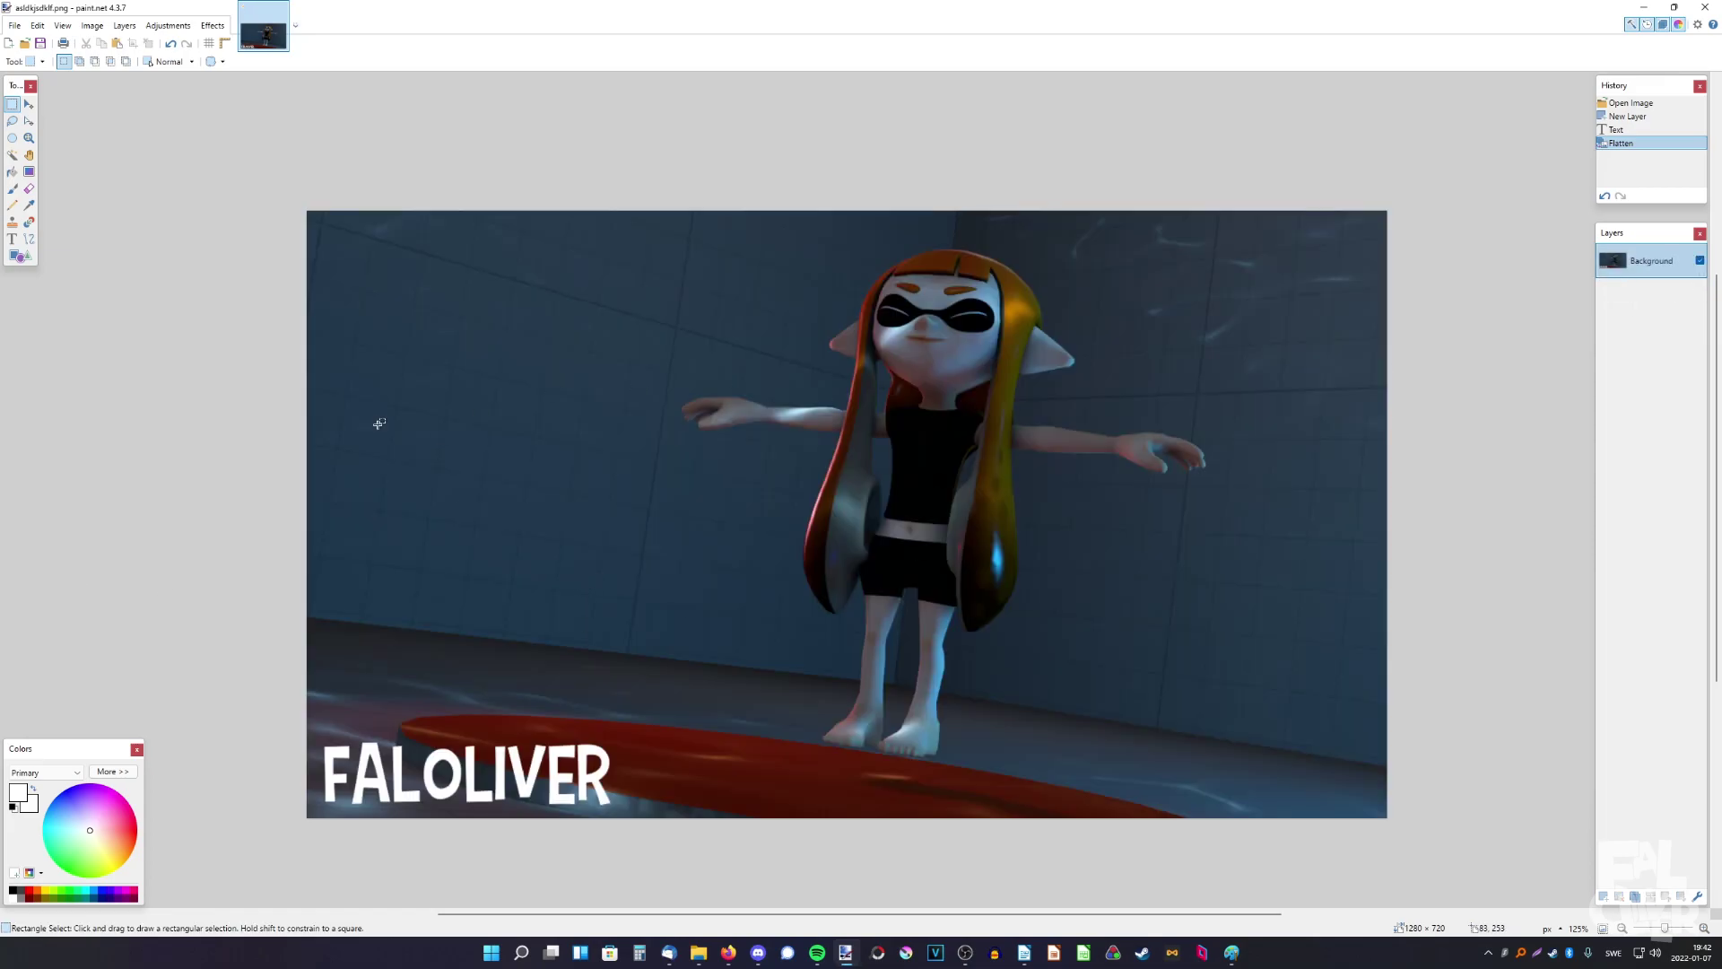